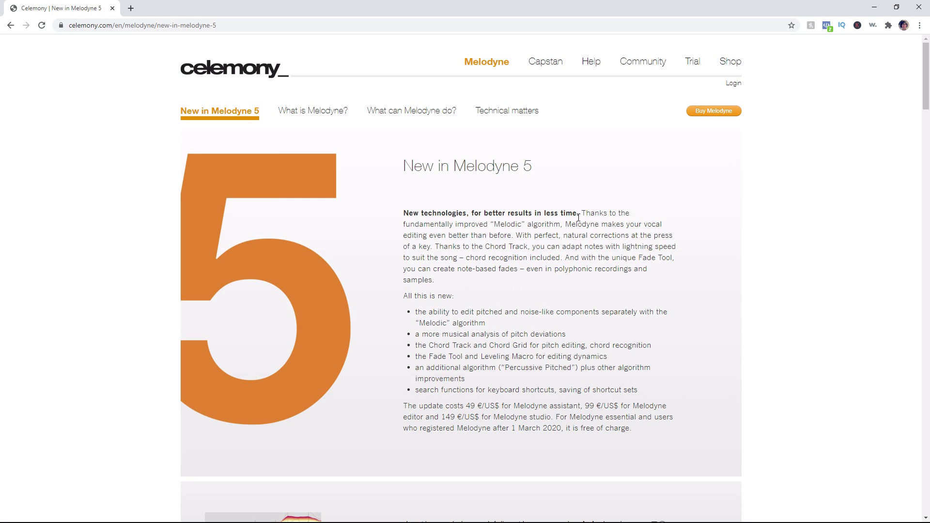
Step: Open the Melodyne shop page and review the prices and features of the studio, essential, assistant and editor editions
left_click(719, 113)
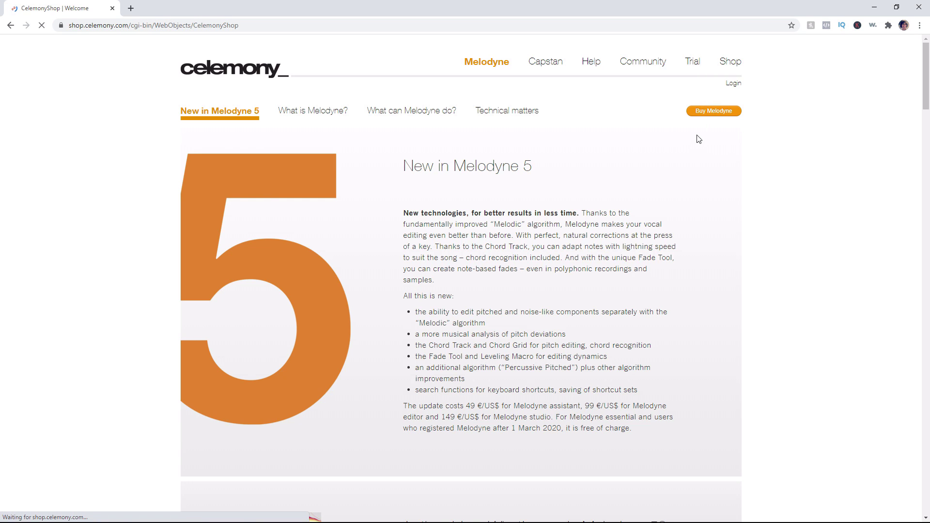
scroll(433, 258, "down", 5)
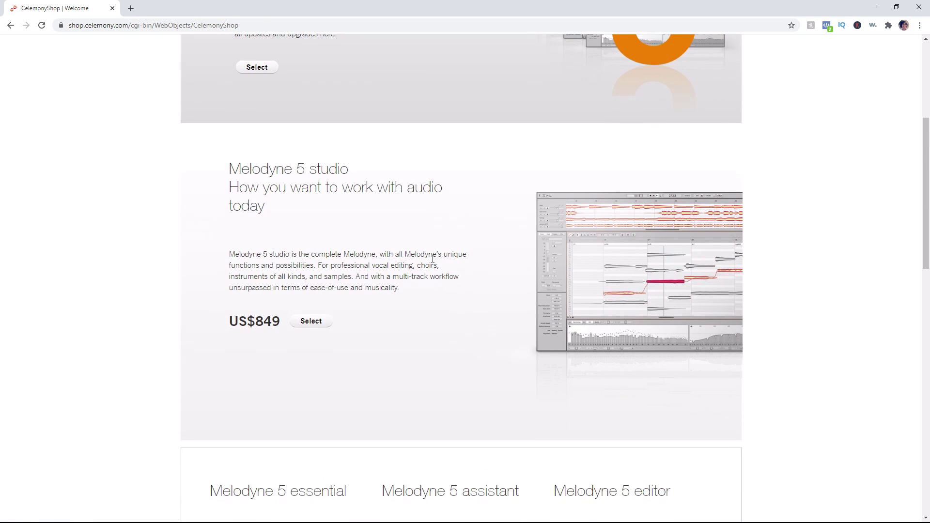
scroll(432, 258, "down", 4)
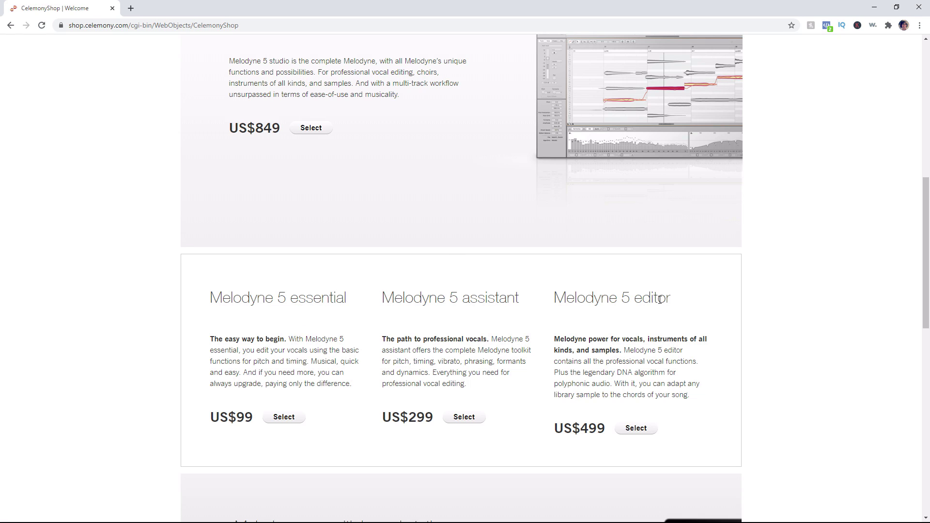
scroll(437, 236, "up", 4)
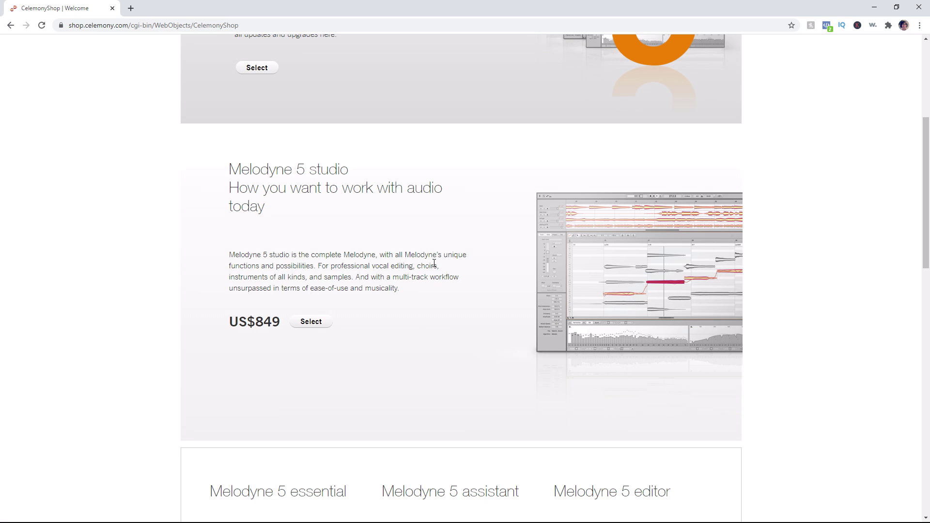
scroll(434, 263, "down", 5)
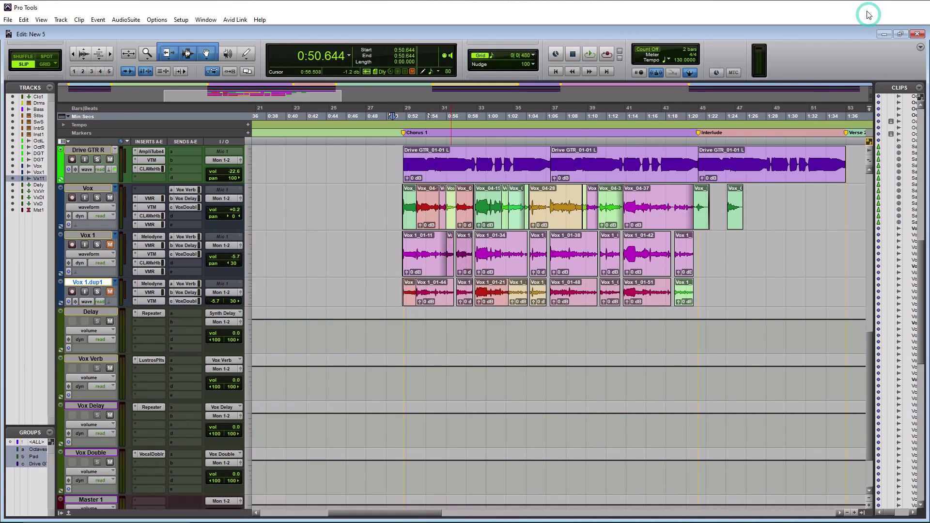
Step: In Pro Tools, add the Melodyne (mono) plug-in to the first insert slot of the Vox track
left_click(874, 6)
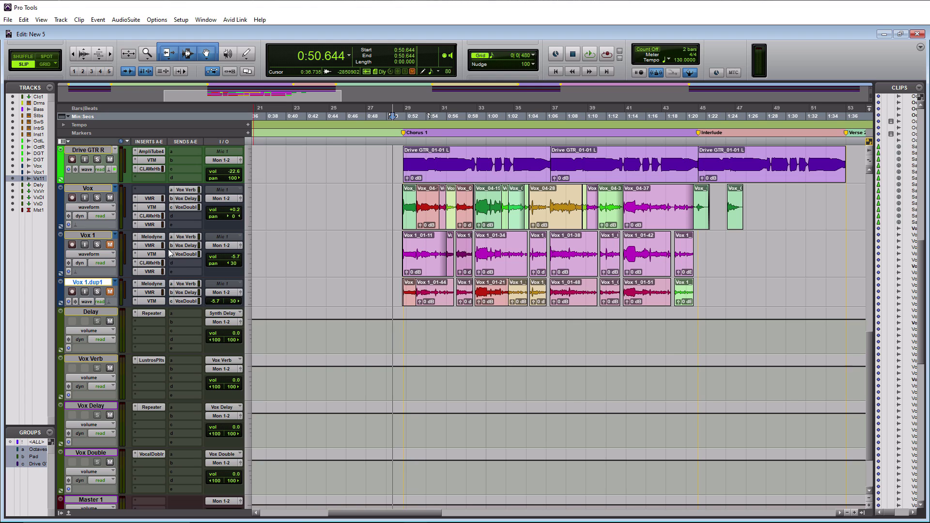
left_click(138, 189)
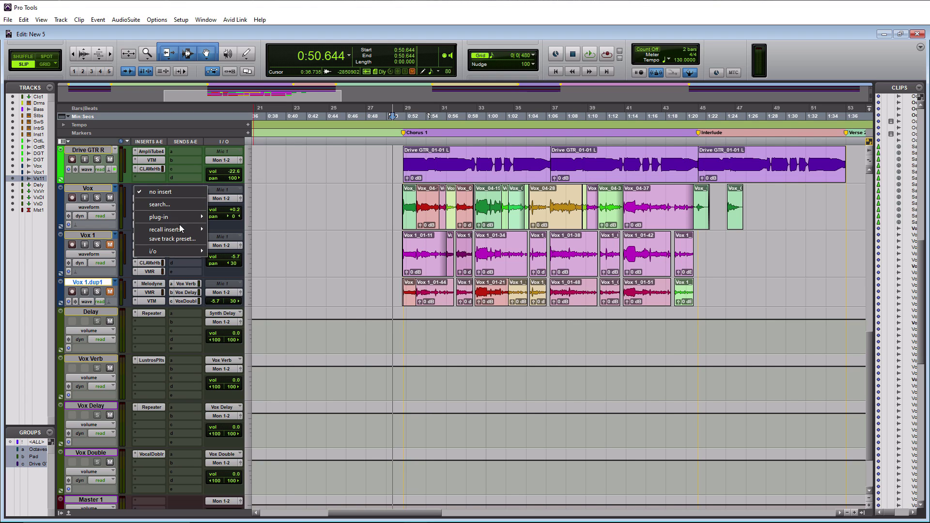
mouse_move(183, 222)
mouse_move(250, 330)
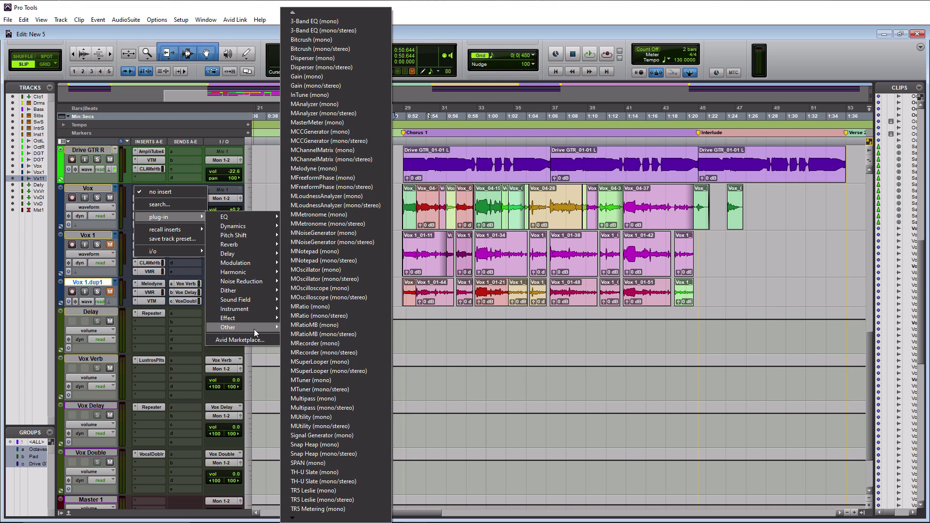
left_click(318, 170)
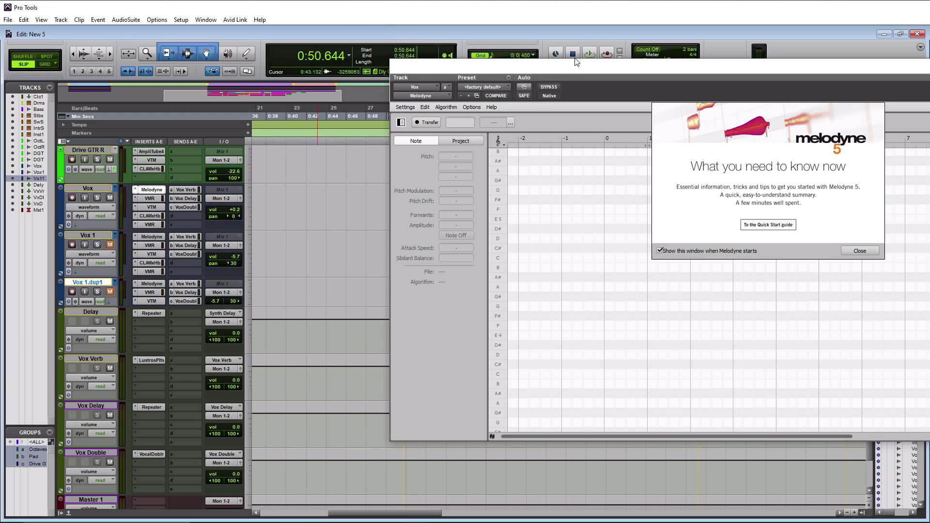
Step: Dismiss the Melodyne welcome window, shrink the plug-in window and move it clear of the Vox track's clips
left_click_drag(570, 70, 258, 53)
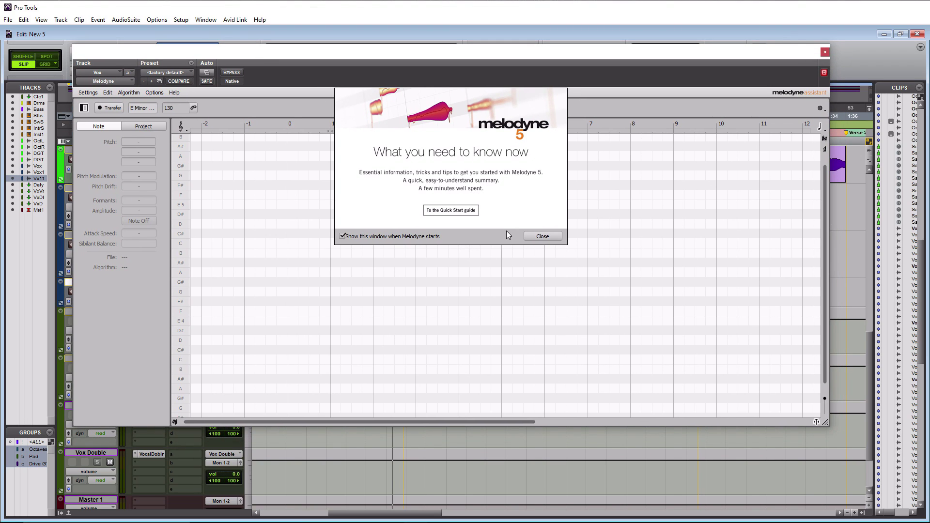
left_click(542, 236)
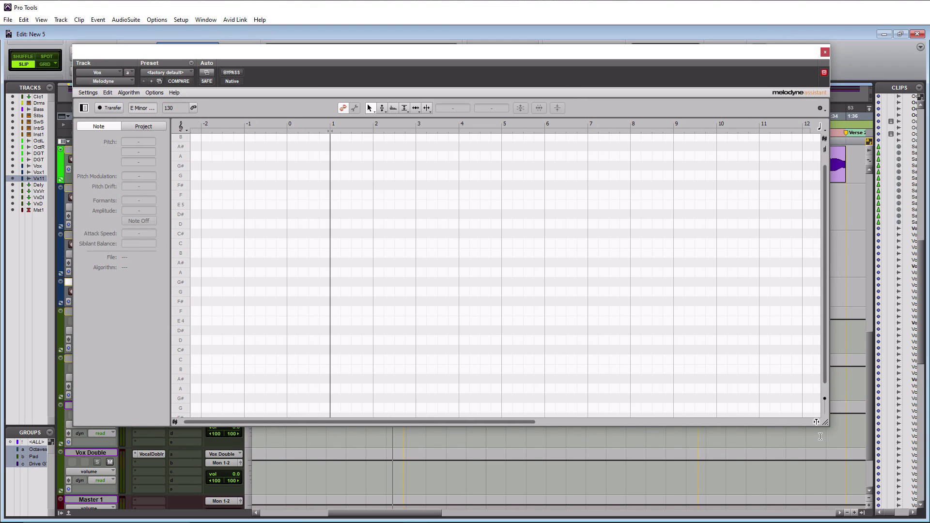
left_click_drag(823, 415, 571, 359)
left_click_drag(237, 54, 450, 225)
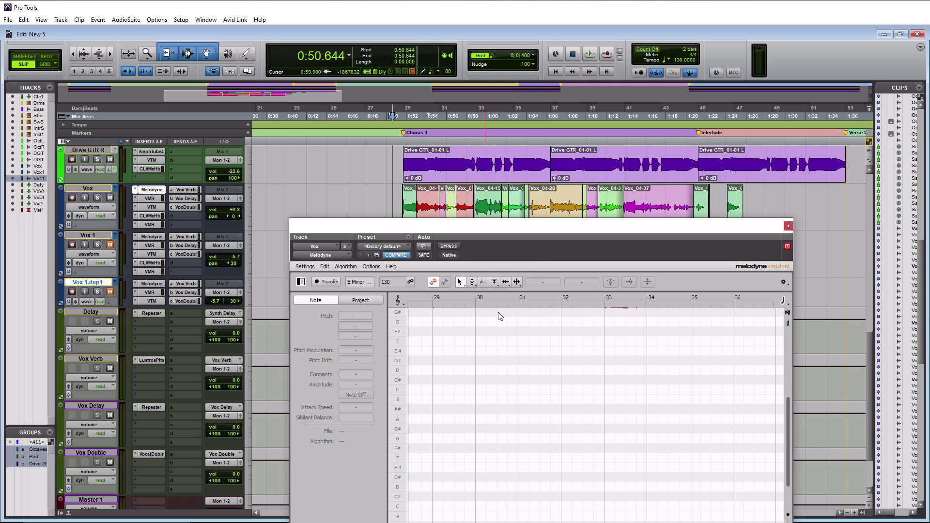
Step: Solo the Vox track and transfer its Chorus 1 vocal into Melodyne by playing the section through
left_click(322, 283)
left_click(97, 199)
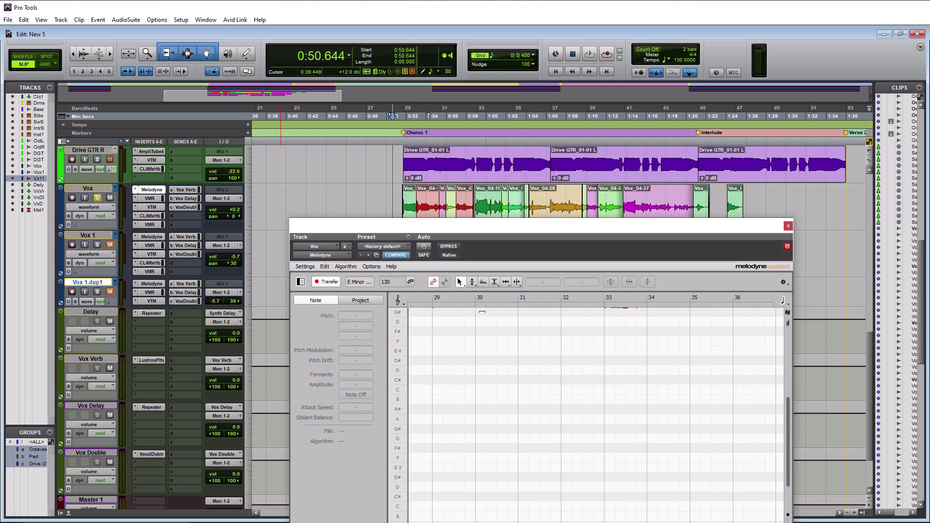
key("space")
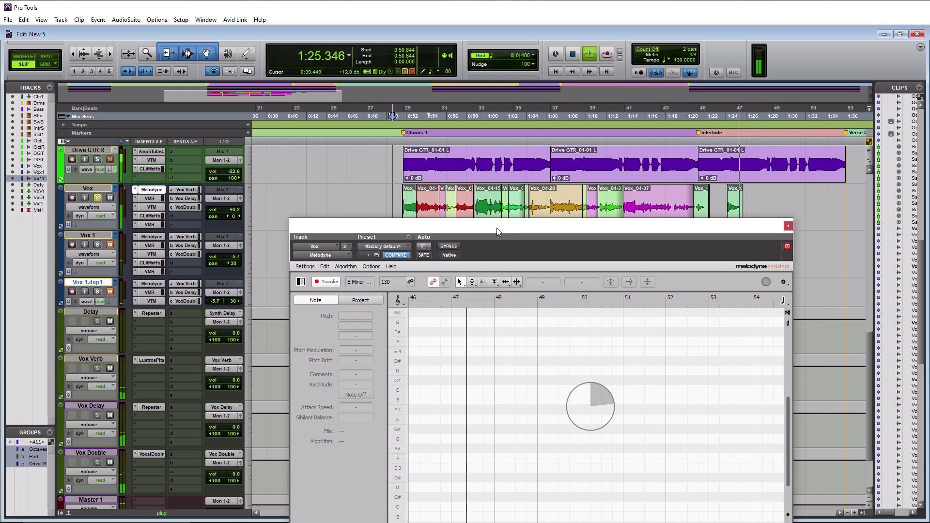
key("space")
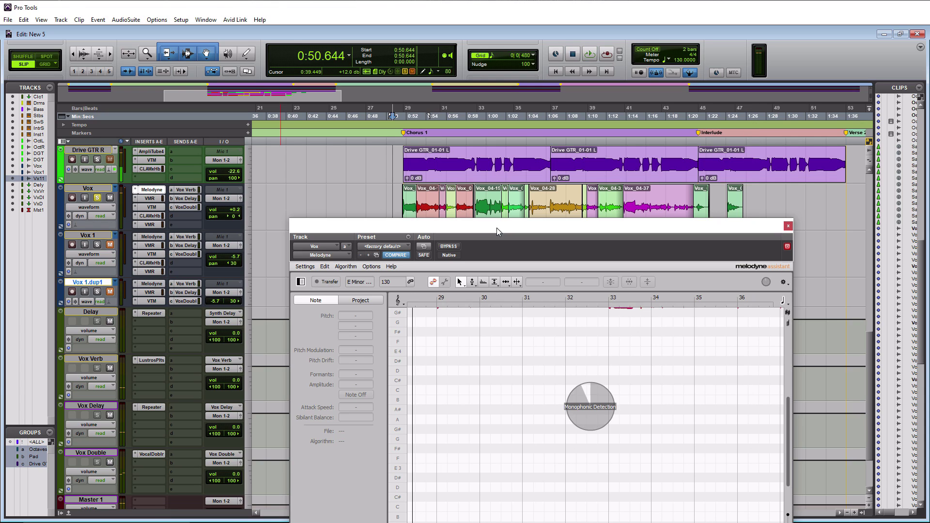
Step: Enlarge and reposition the Melodyne window, and zoom the note display to bars 29 to 33
left_click_drag(484, 232, 457, 108)
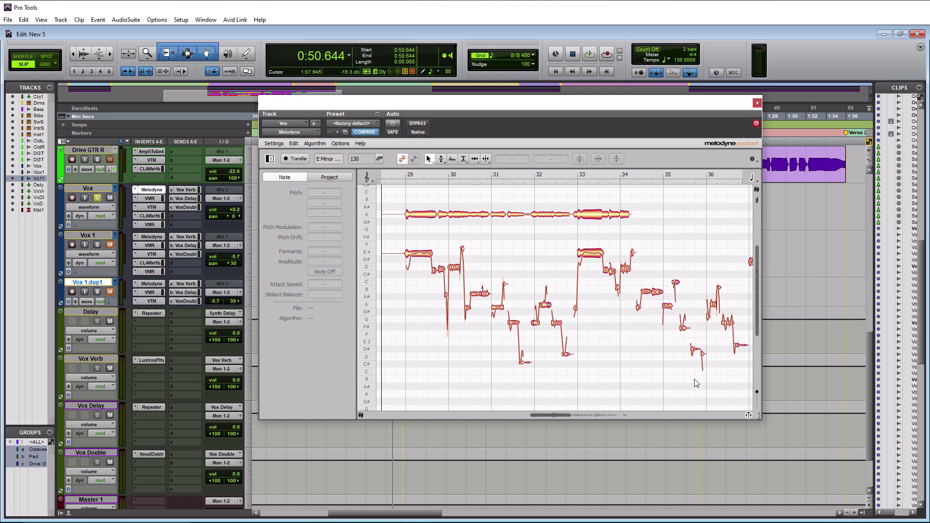
left_click_drag(756, 413, 815, 450)
left_click_drag(463, 102, 311, 132)
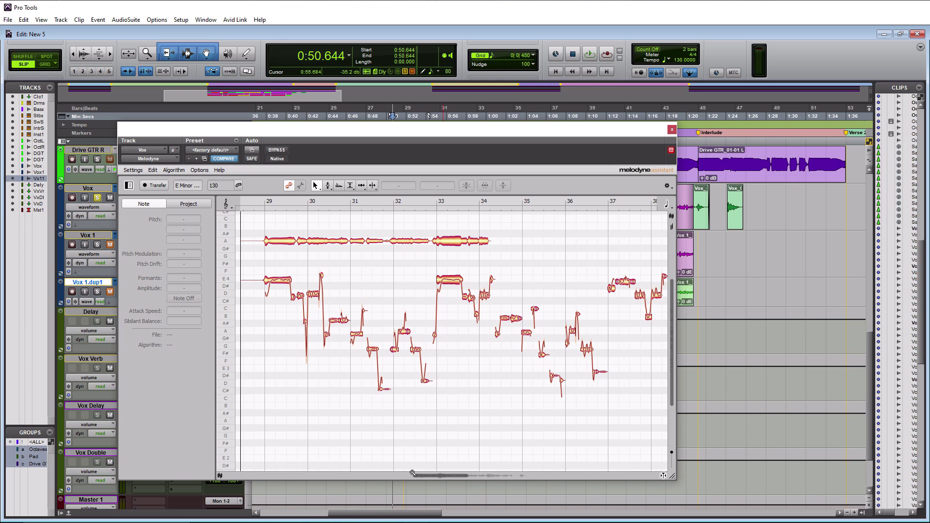
left_click_drag(463, 473, 433, 477)
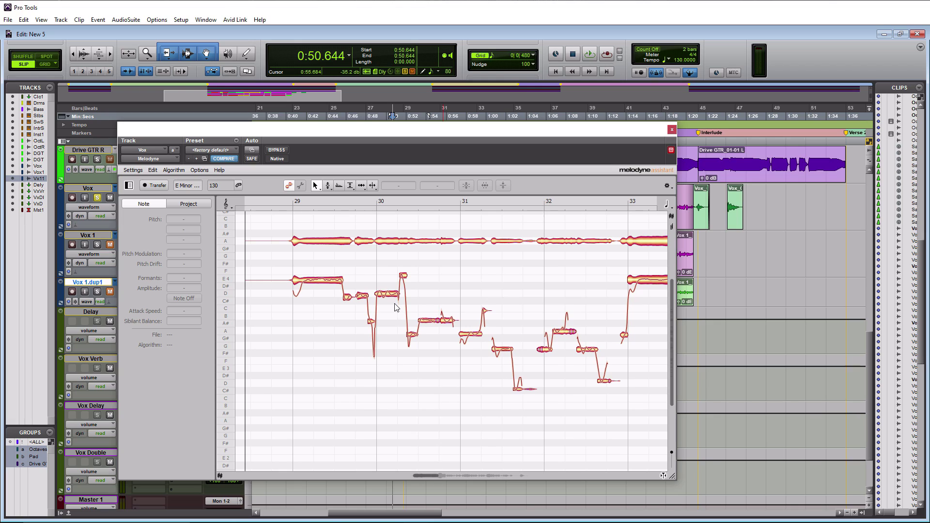
Step: Examine Melodyne's detection algorithms and the choices for the default algorithm
left_click(173, 170)
mouse_move(205, 223)
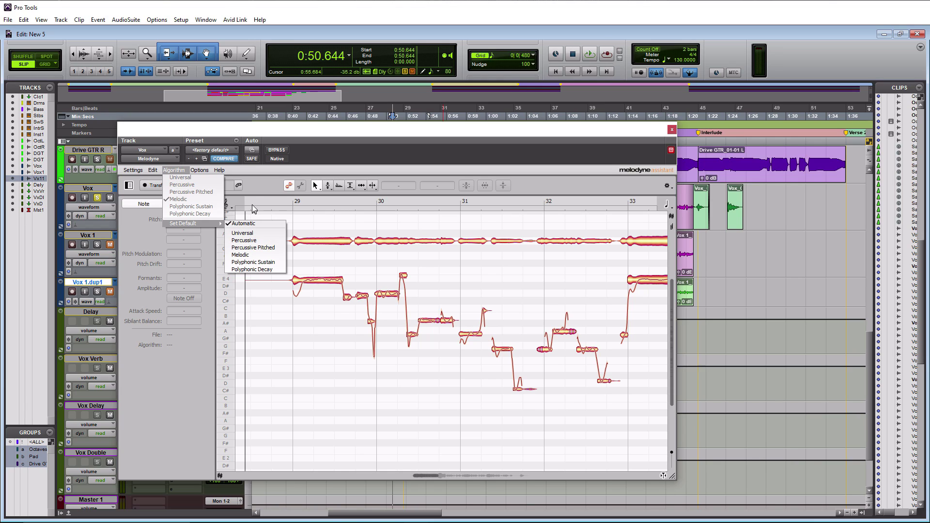
left_click(322, 129)
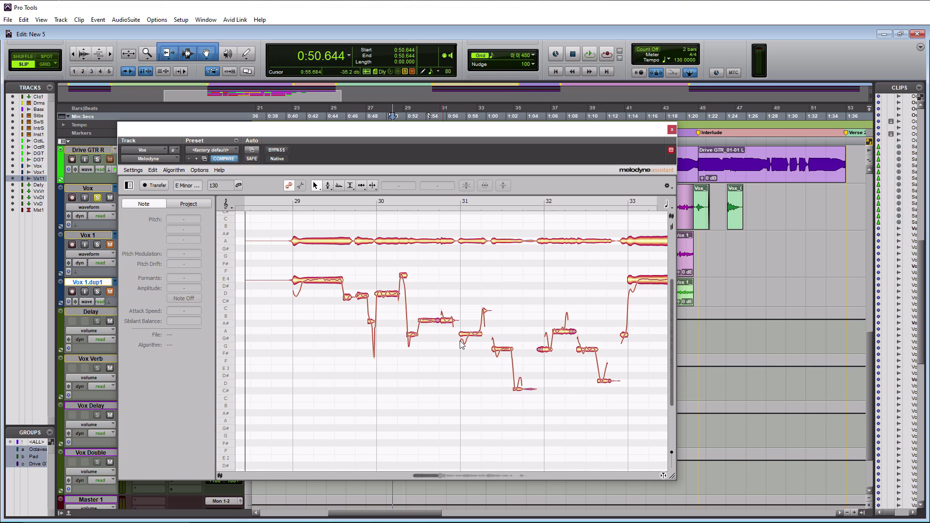
Step: Correct the lower vocal notes in bars 29 to 32 with chord-scale snapping, Pitch Center at 100% and a partial Pitch Drift correction
scroll(274, 277, "up", 1)
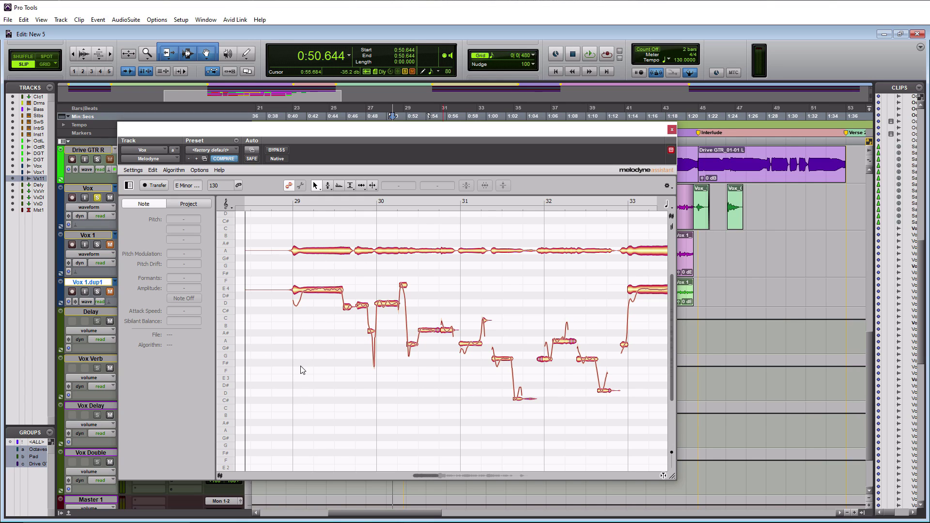
left_click_drag(288, 264, 620, 437)
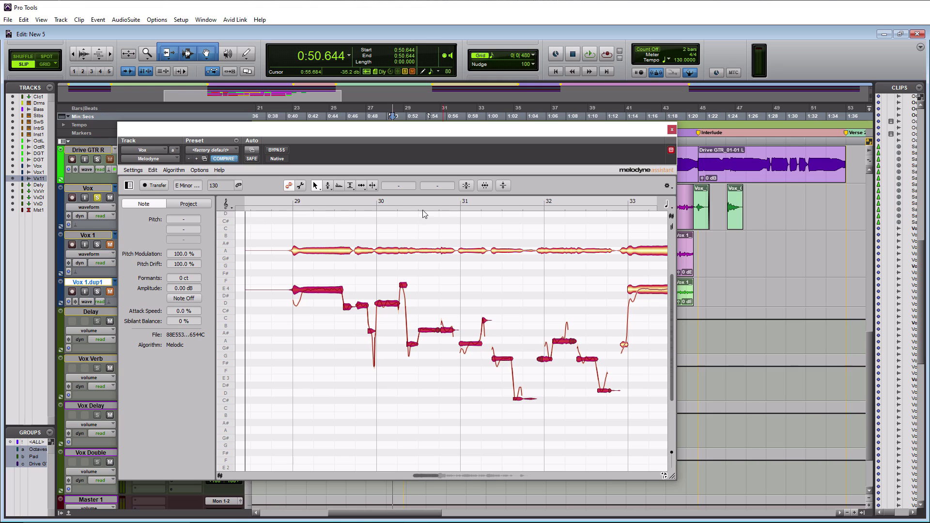
left_click(467, 187)
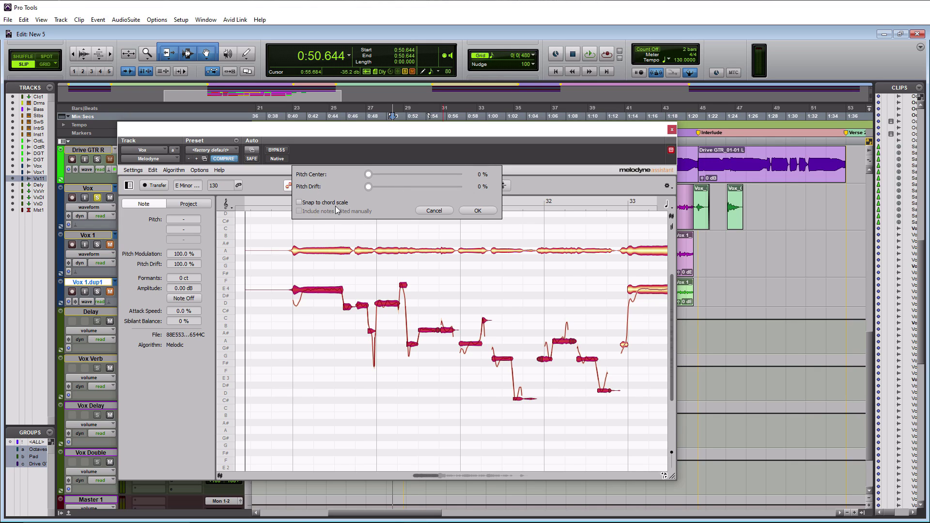
left_click(299, 203)
left_click_drag(370, 173, 470, 173)
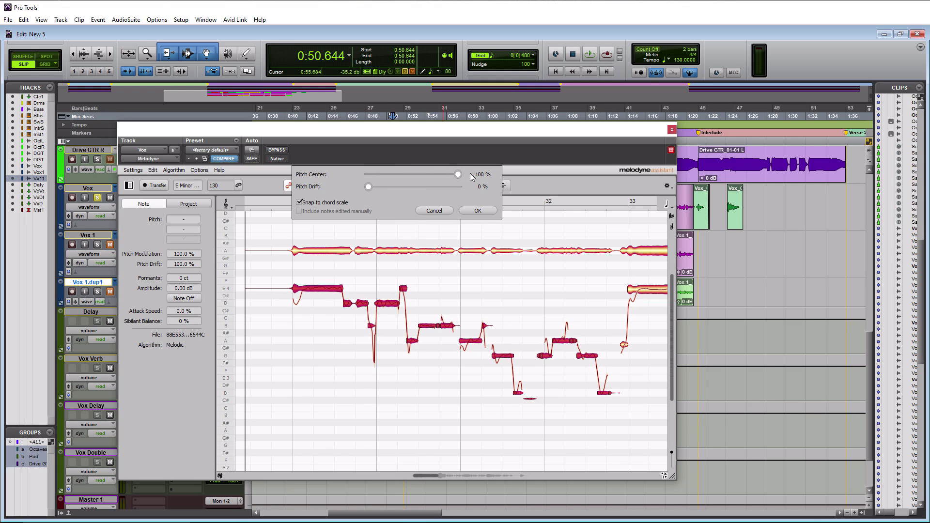
left_click_drag(368, 188, 402, 188)
left_click(477, 210)
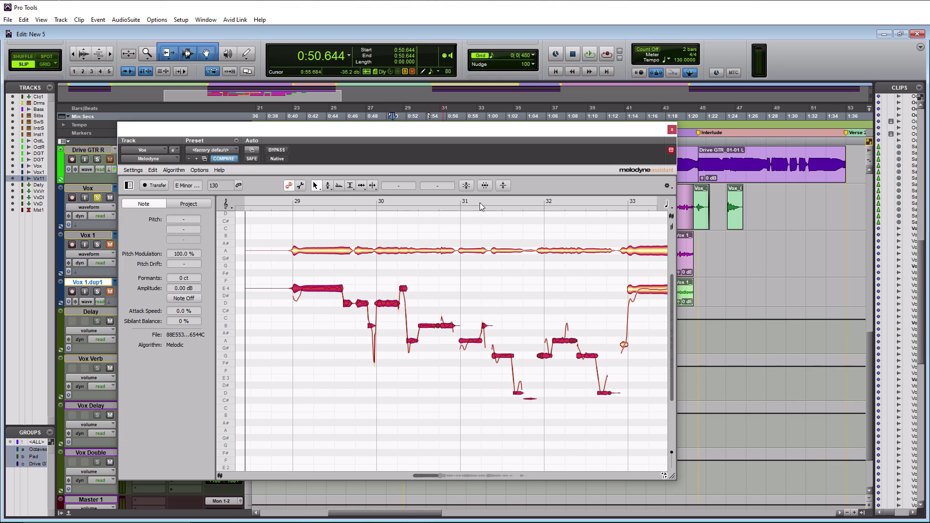
Step: Slightly reduce the selected notes' pitch modulation with the Pitch Modulation Tool and clear the note selection
left_click(330, 191)
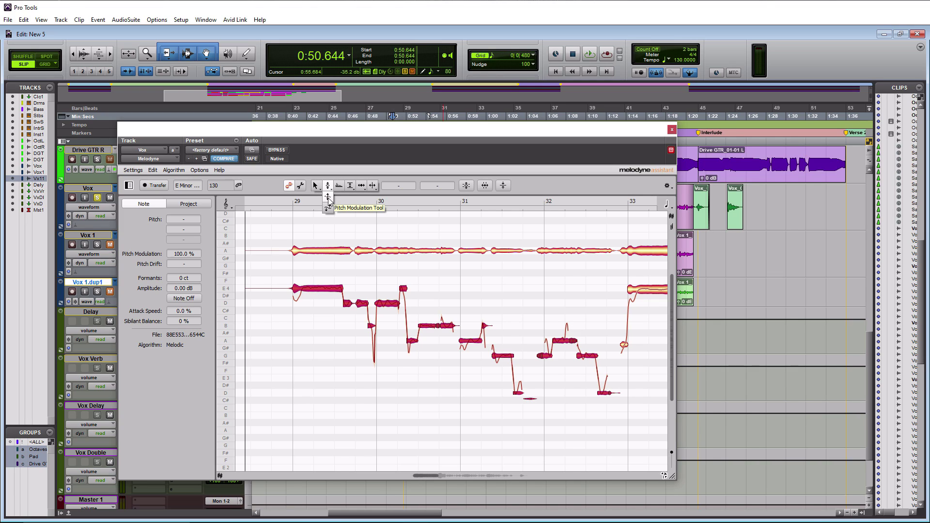
left_click(327, 197)
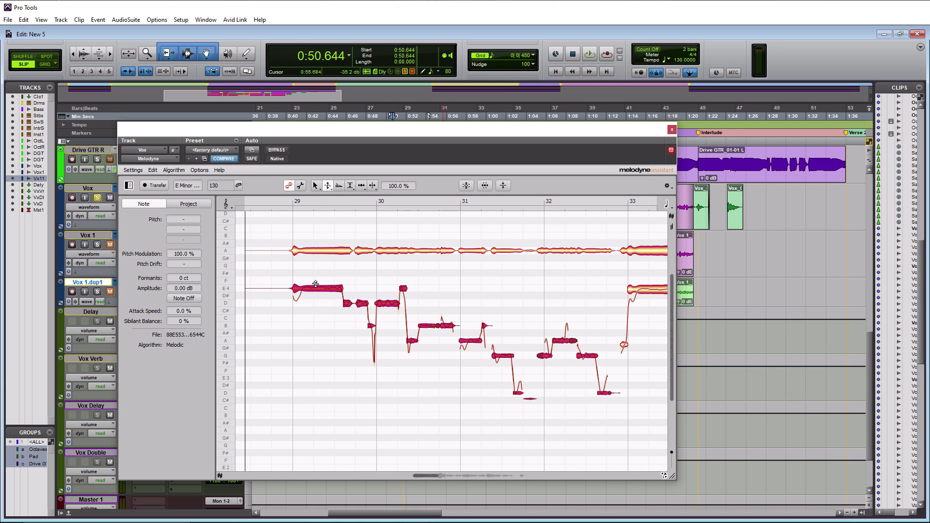
left_click_drag(319, 289, 321, 293)
left_click(327, 222)
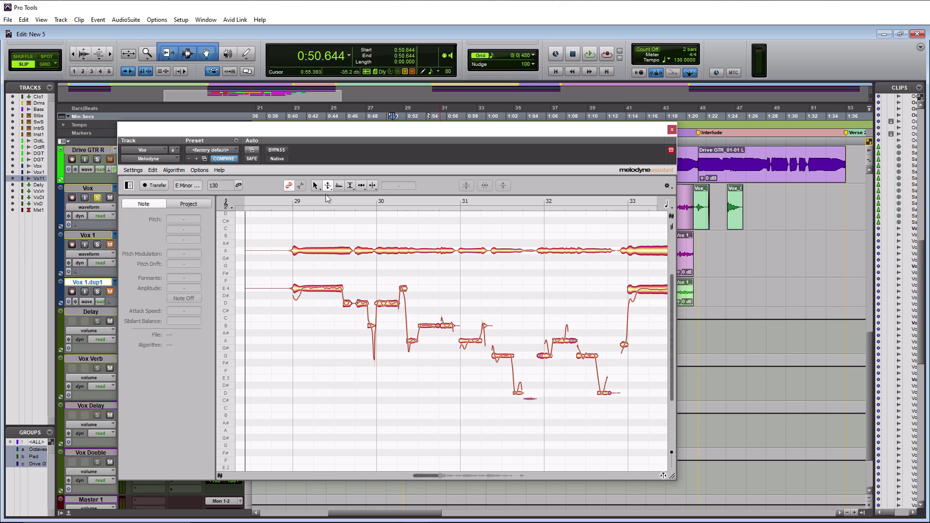
Step: Move the Melodyne window below the timeline and play the start of Chorus 1 twice to audition the tuned vocal
left_click_drag(317, 128, 384, 179)
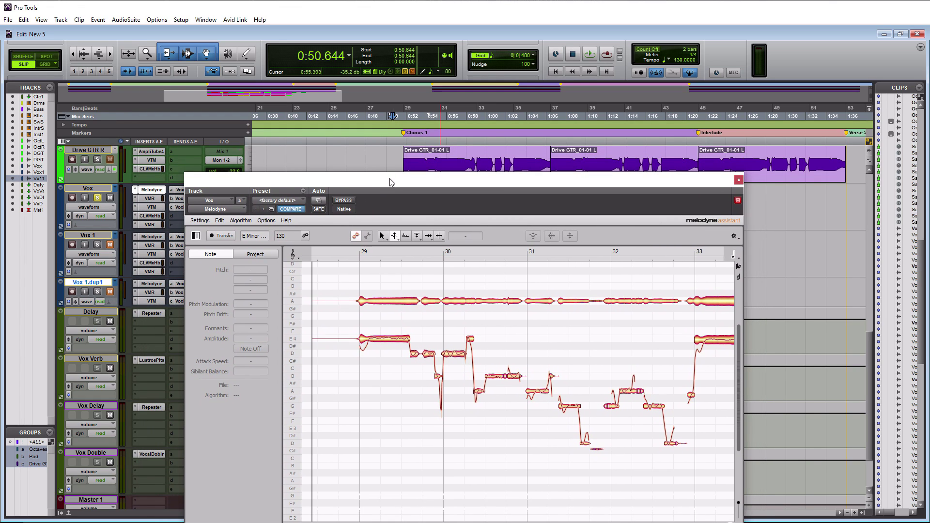
key("space")
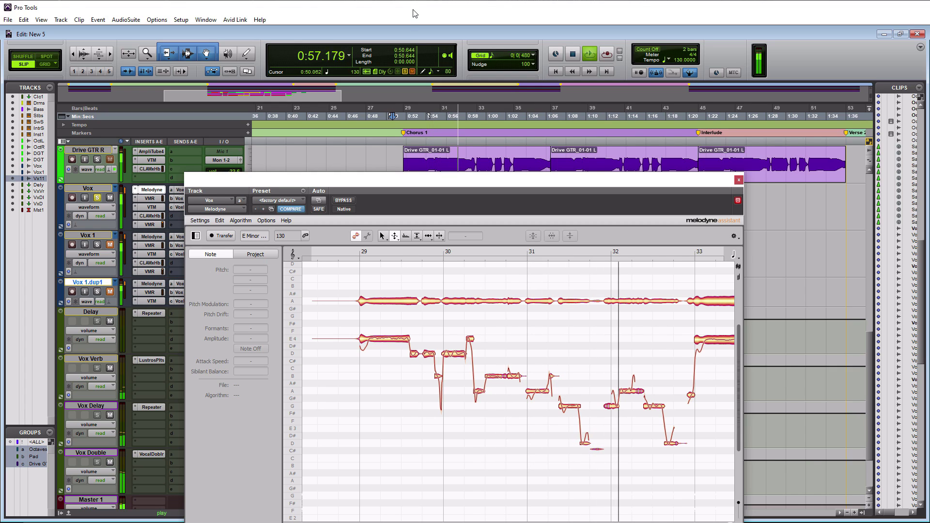
key("space")
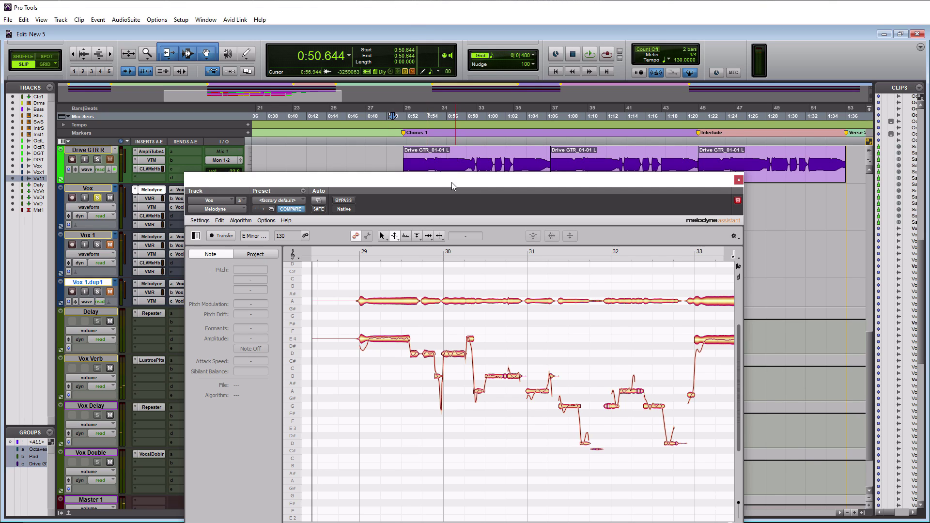
key("space")
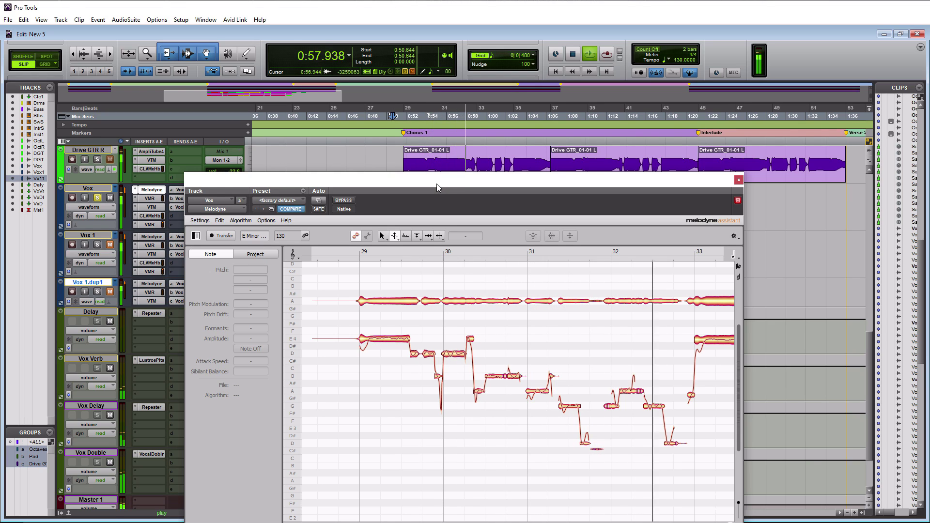
key("space")
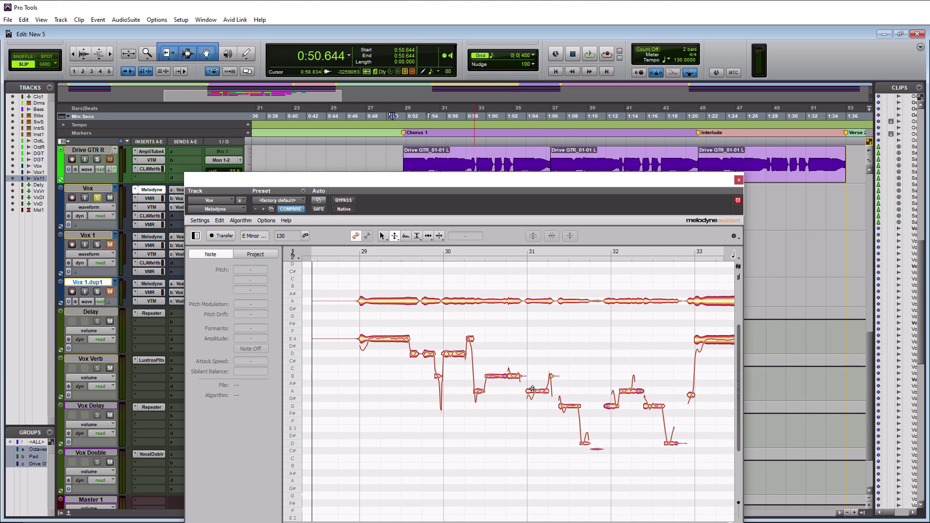
Step: Reduce sibilants with the Sibilant Balance Tool on the B3 note before bar 31 (-24%) and the G3 and A3 (-56%) notes around bar 32, then audition
left_click(418, 239)
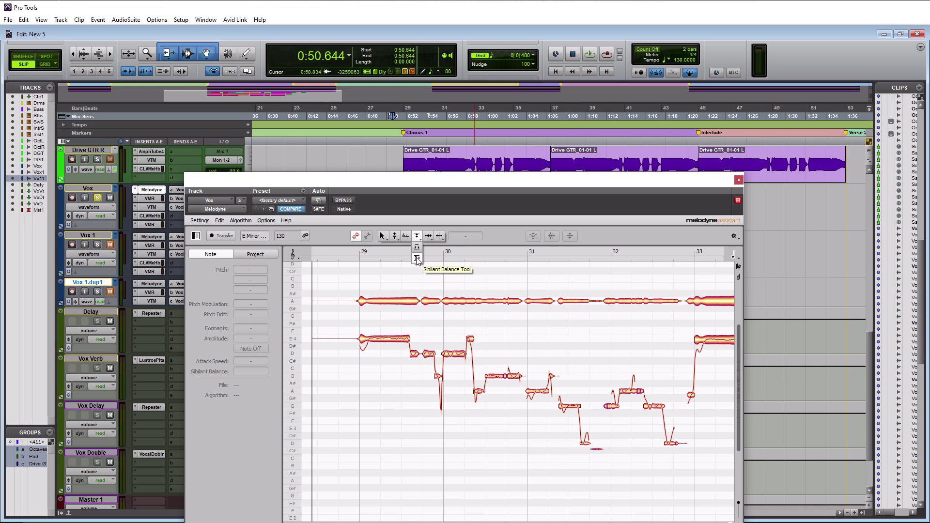
left_click(417, 259)
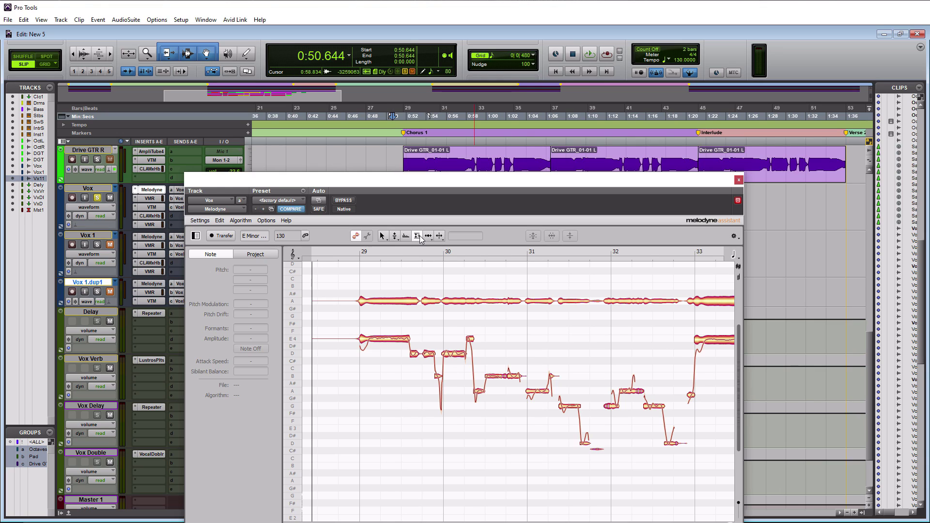
left_click(505, 377)
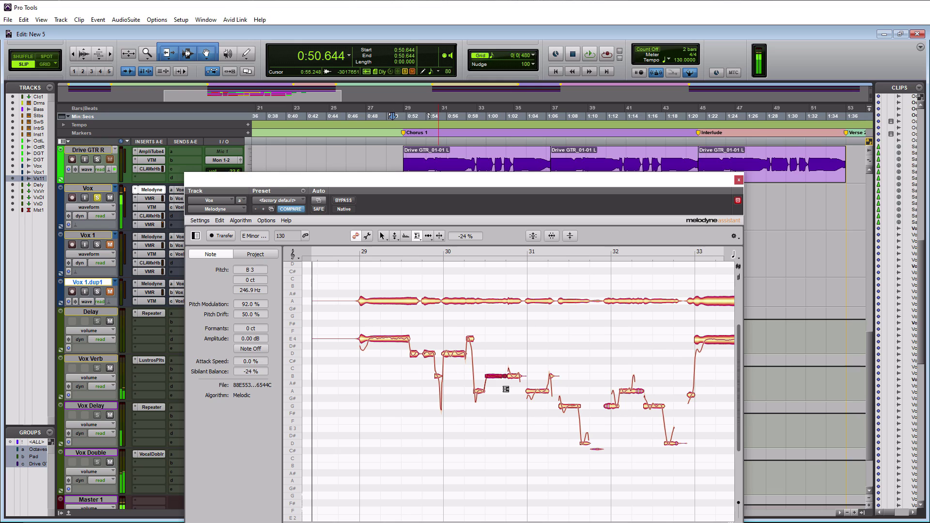
left_click_drag(609, 406, 608, 437)
left_click_drag(640, 390, 639, 419)
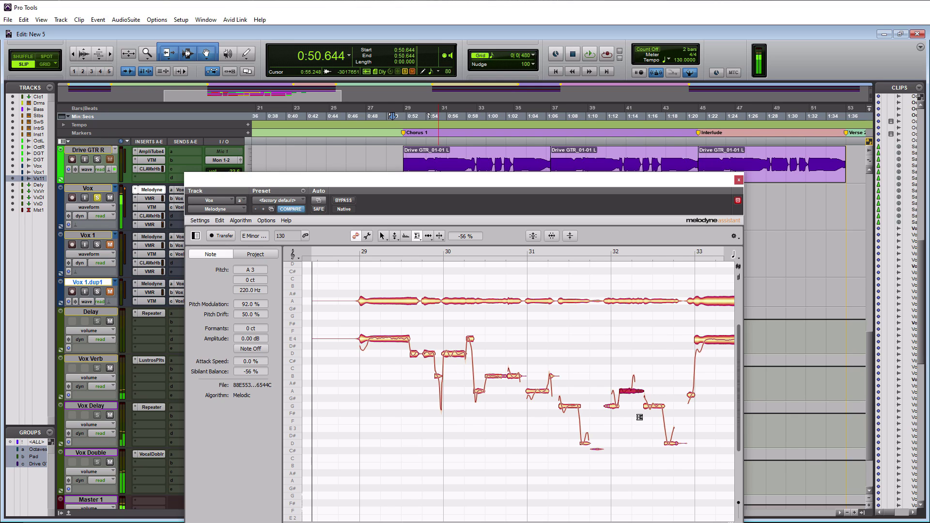
key("space")
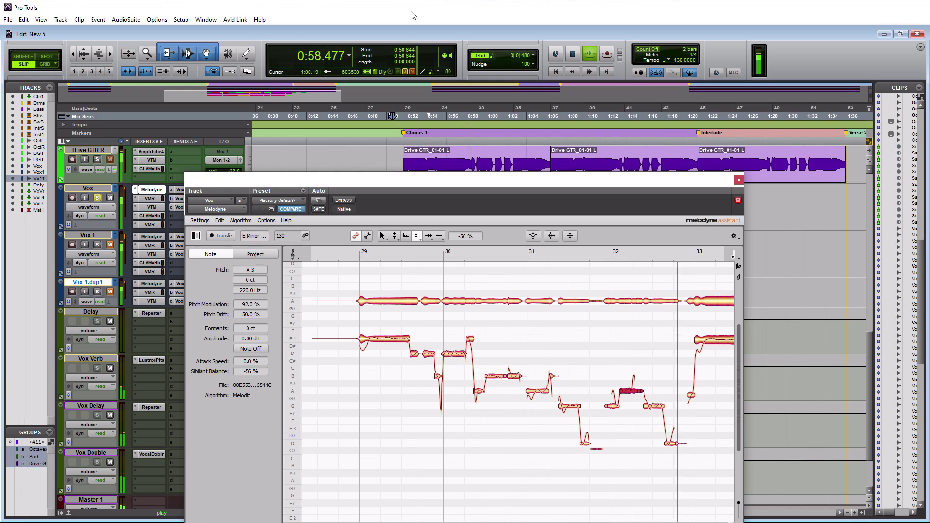
key("space")
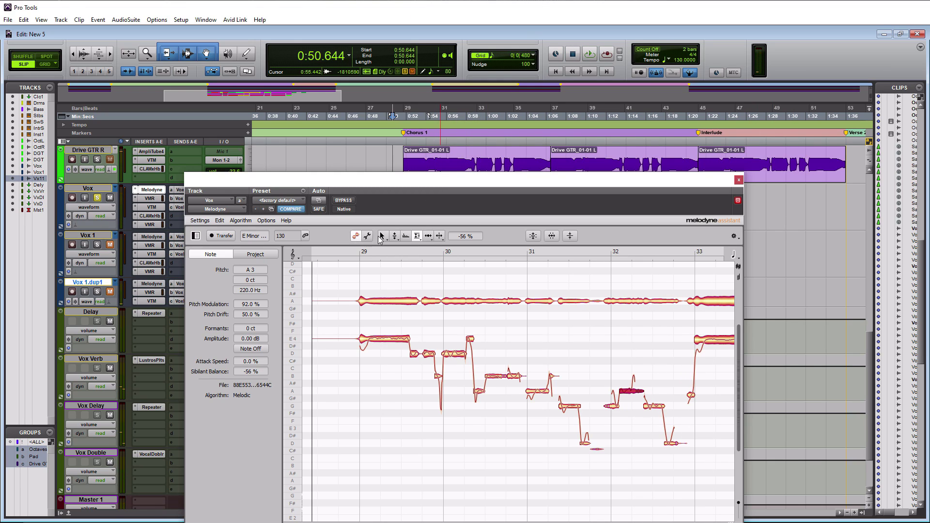
Step: Separate the onset of the first E4 note at bar 29, lower that piece to D4 and audition the phrase
left_click(381, 236)
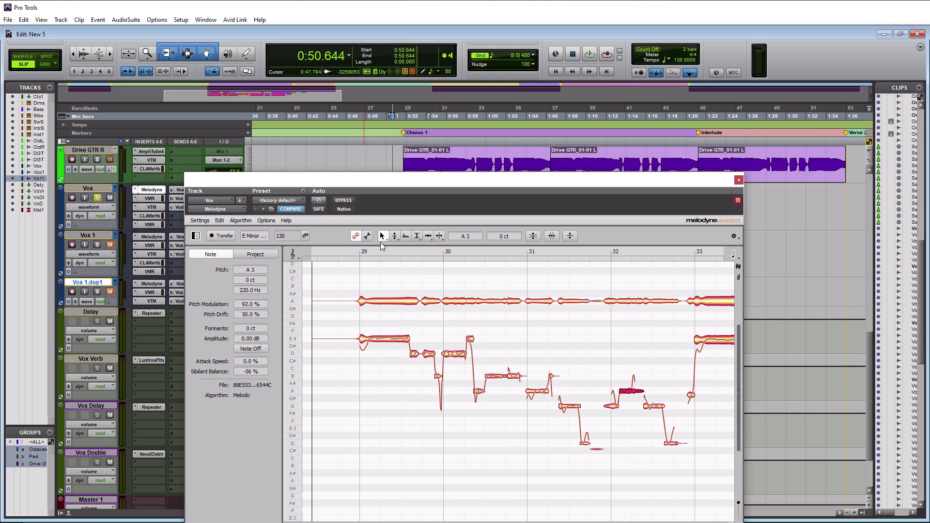
left_click(369, 335)
double_click(370, 335)
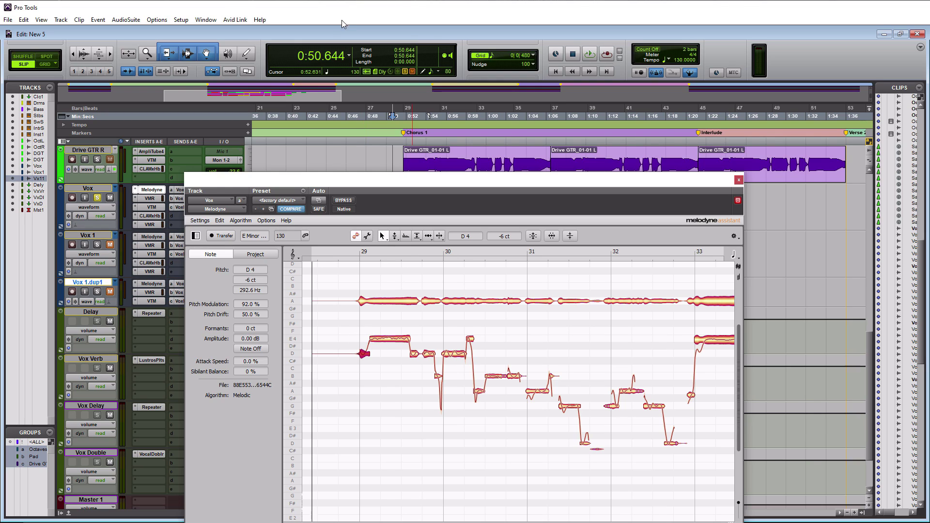
key("space")
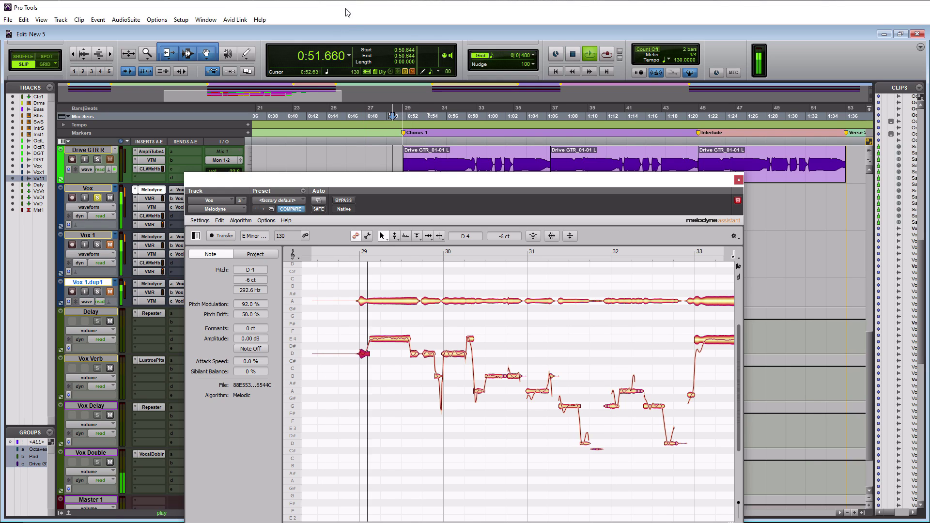
key("space")
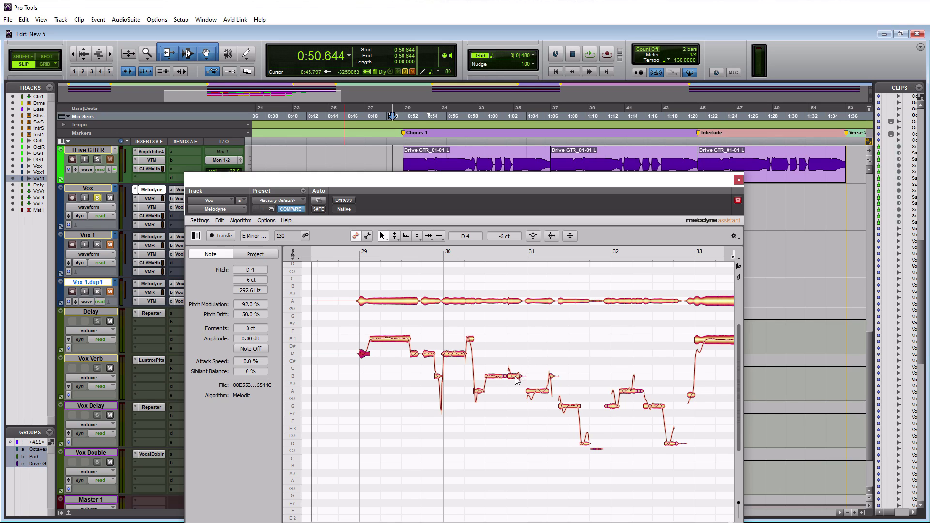
Step: Split the A3 note in bar 32, raise its tail to about B3 and audition the phrase
double_click(632, 387)
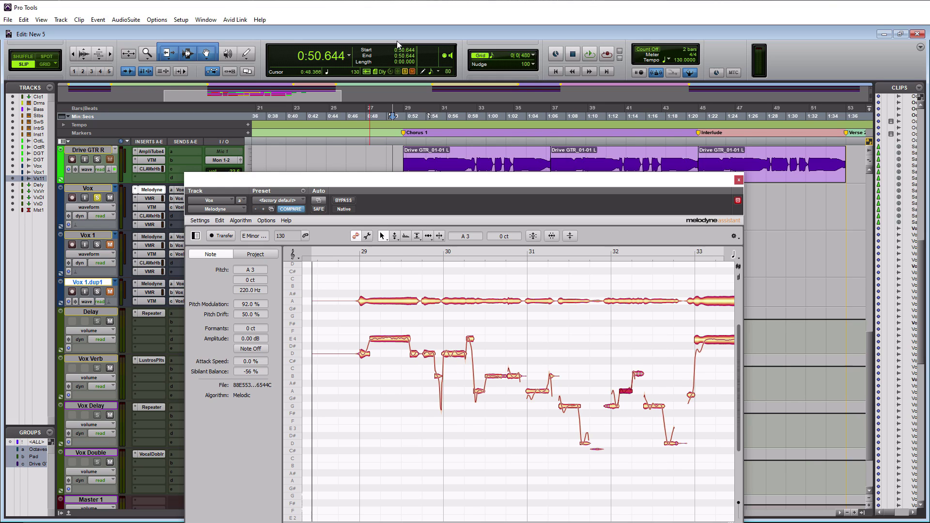
key("space")
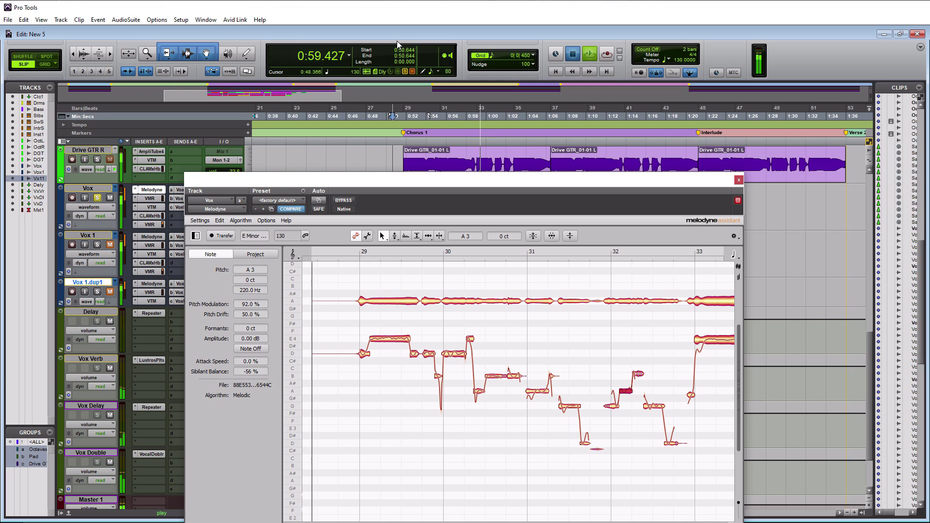
key("space")
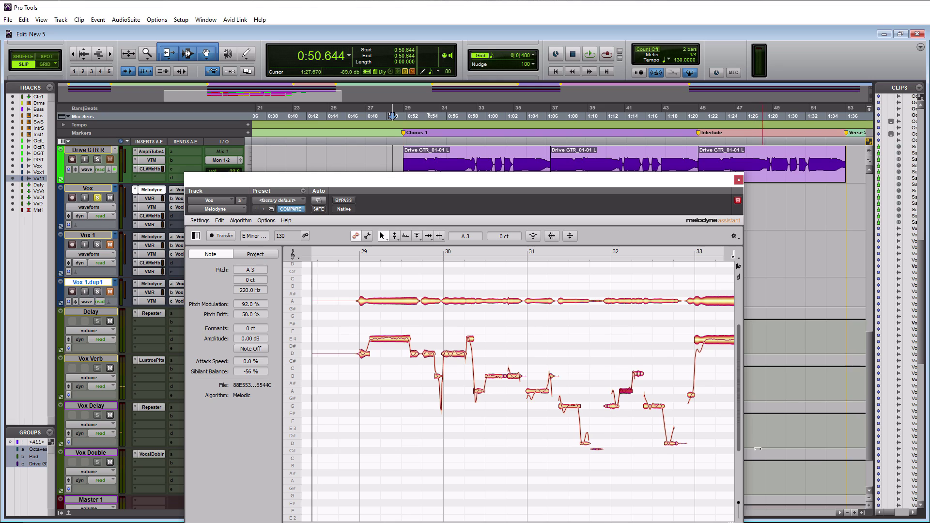
Step: Split the last D3 note in bar 32, raise its tail to about E3 and its first part to D#3 -37 ct, and audition the result
double_click(669, 440)
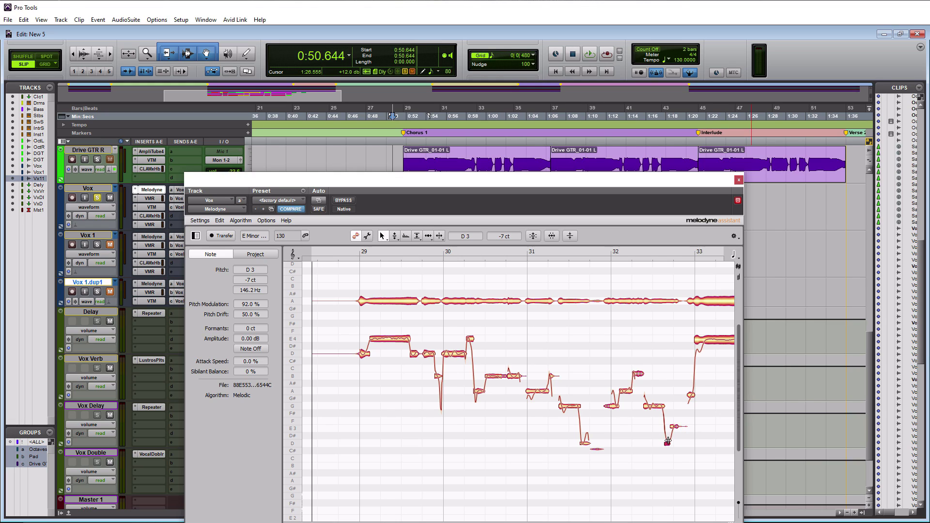
left_click_drag(667, 439, 667, 435)
left_click(434, 139)
key("space")
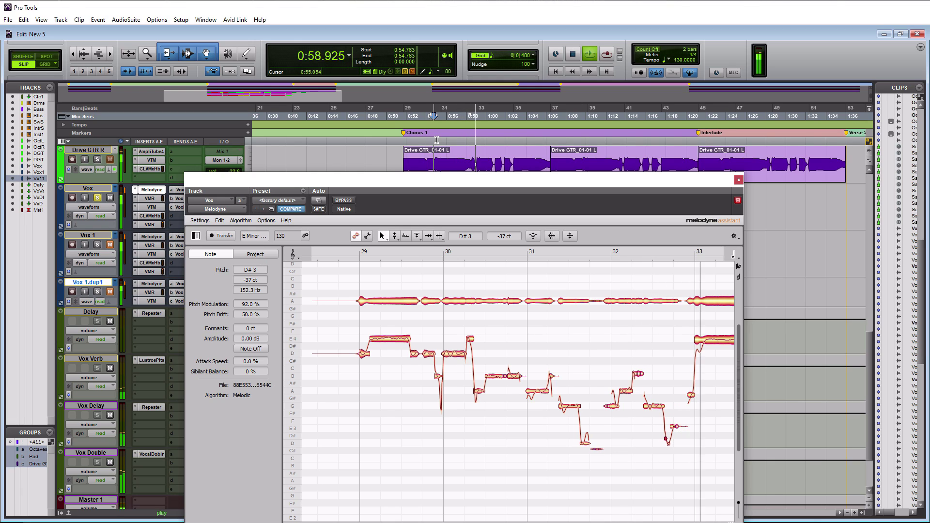
key("space")
Step: Fine-tune the raised tail note at the end of bar 32 to E3 -2 ct and play the phrase again
left_click(676, 427)
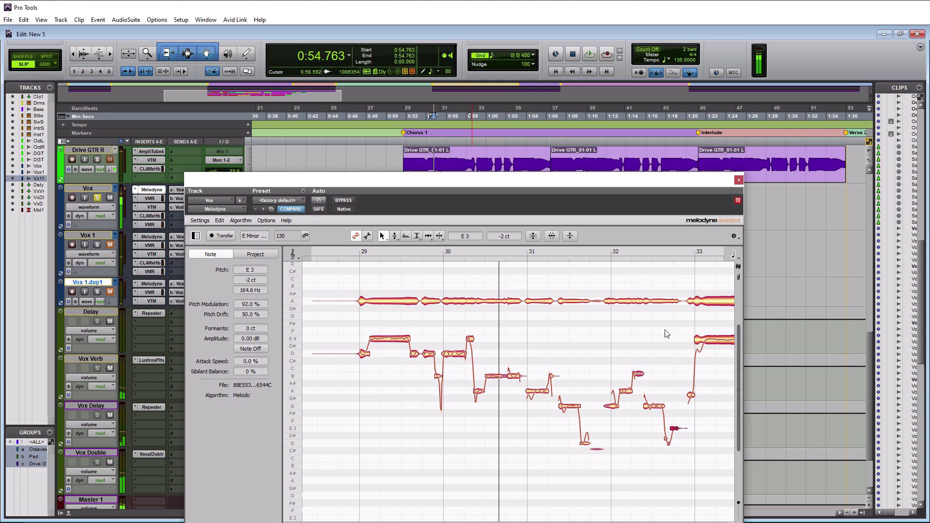
key("space")
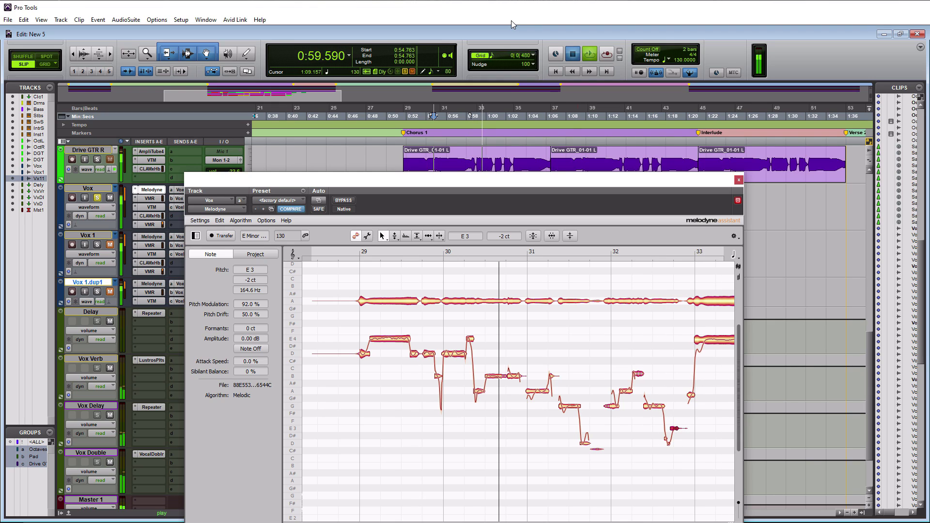
key("space")
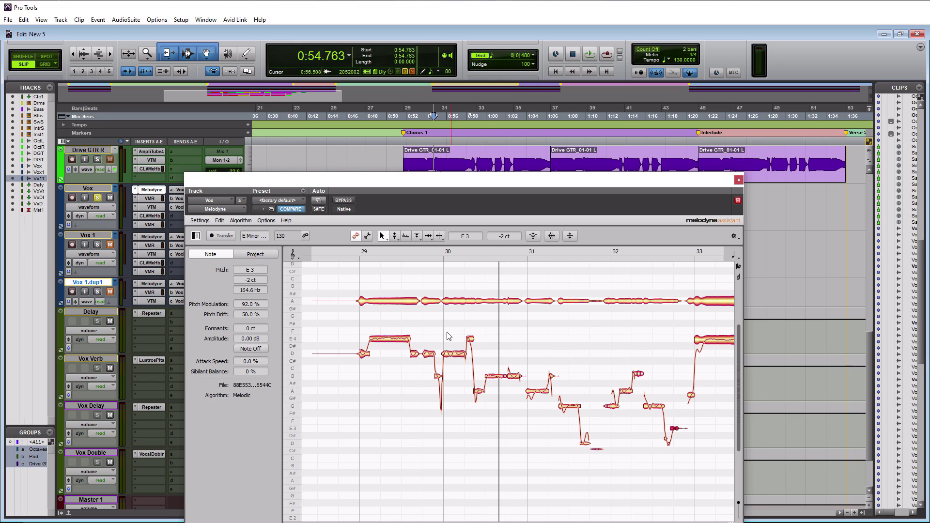
Step: Set Melodyne's time grid to 1/8
left_click(241, 220)
mouse_move(270, 225)
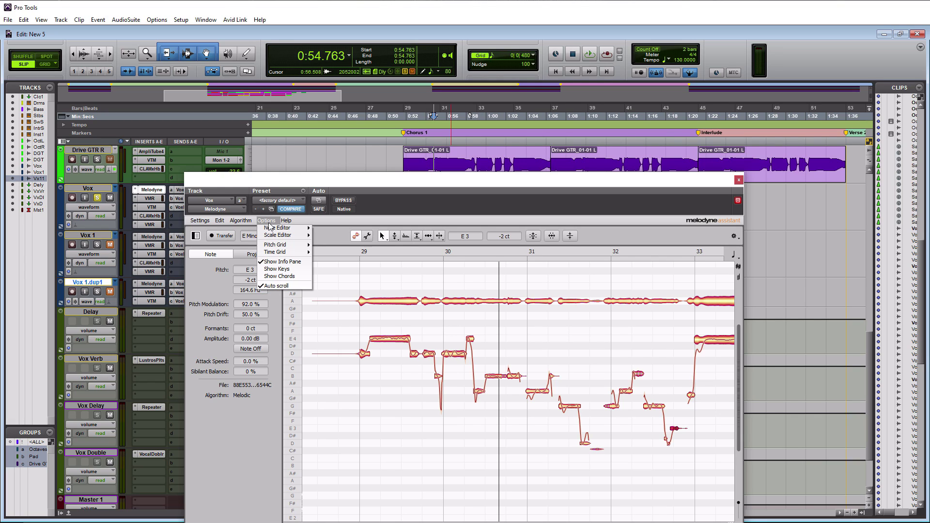
mouse_move(275, 254)
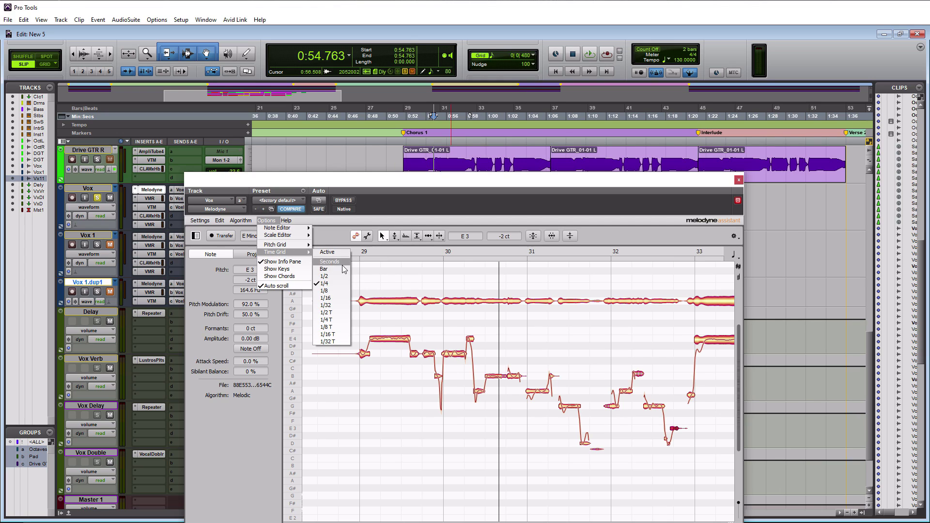
left_click(337, 292)
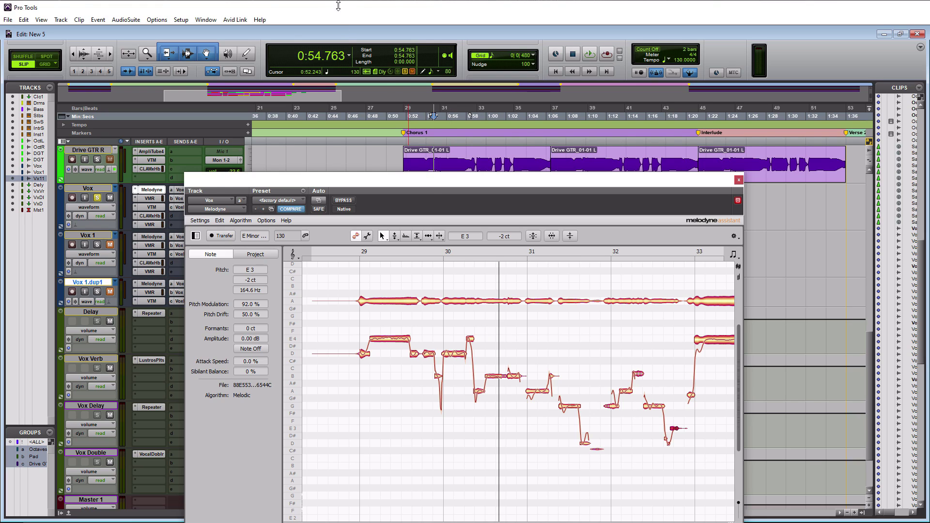
Step: Audition from just before Chorus 1, try starting the short E4 note in bar 30 slightly earlier, and play the phrase again
left_click(397, 143)
key("space")
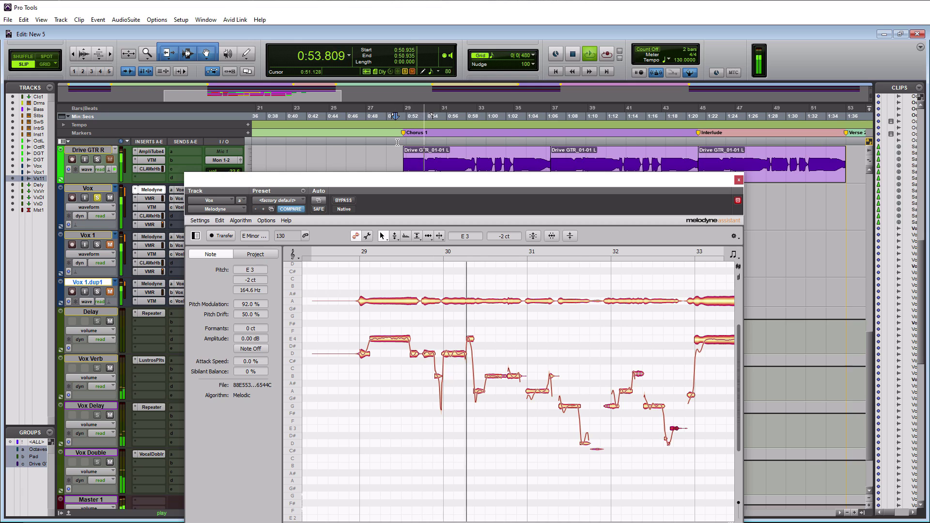
key("space")
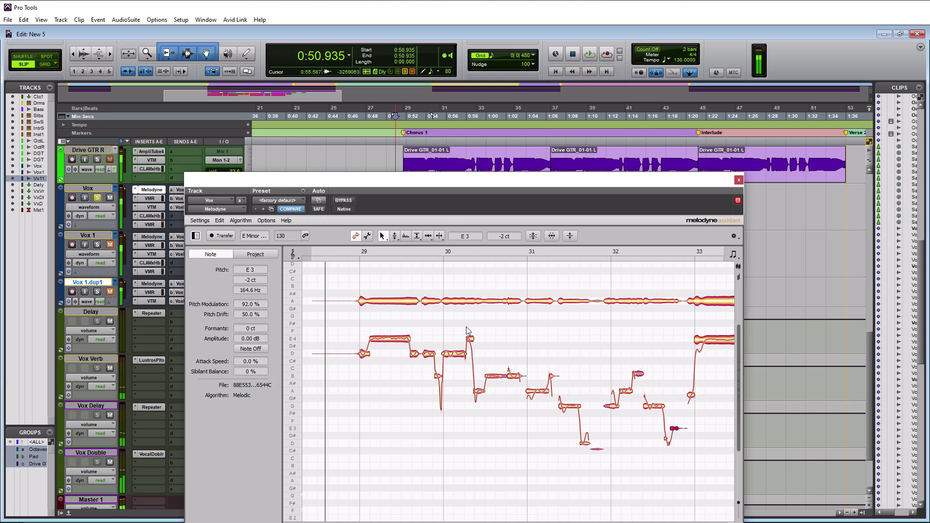
left_click(466, 338)
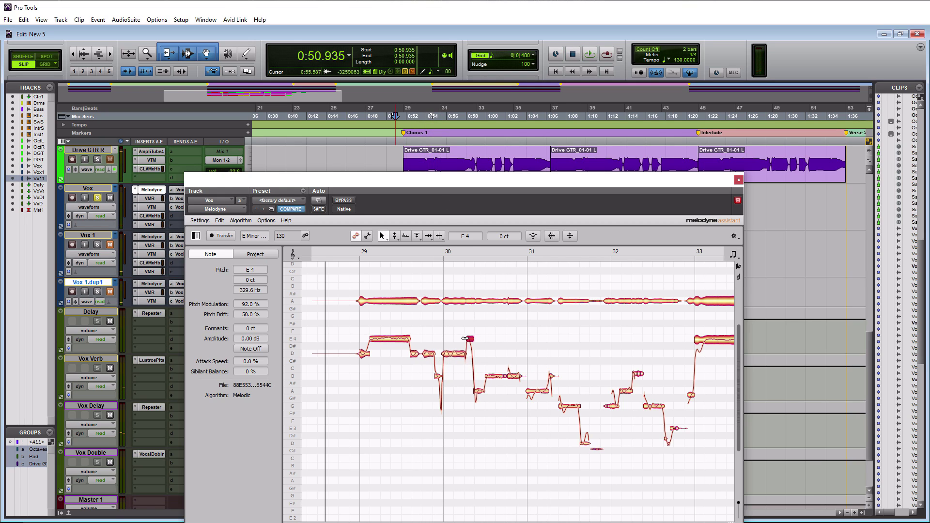
key("space")
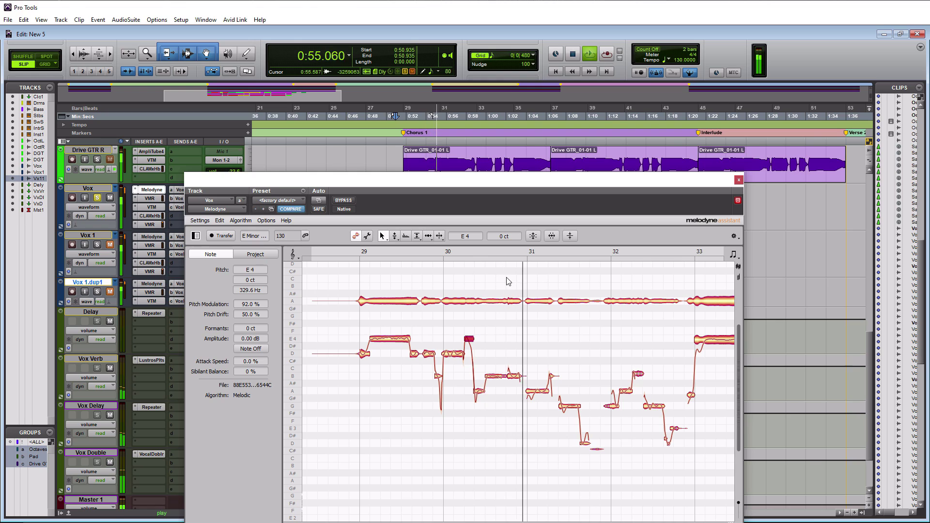
key("space")
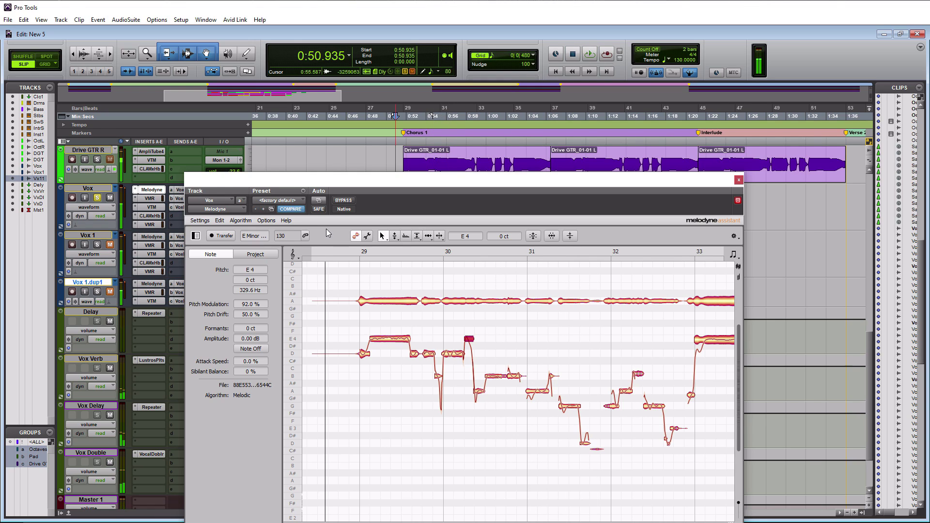
Step: Undo the timing change on the short E4 note in bar 30
left_click(220, 220)
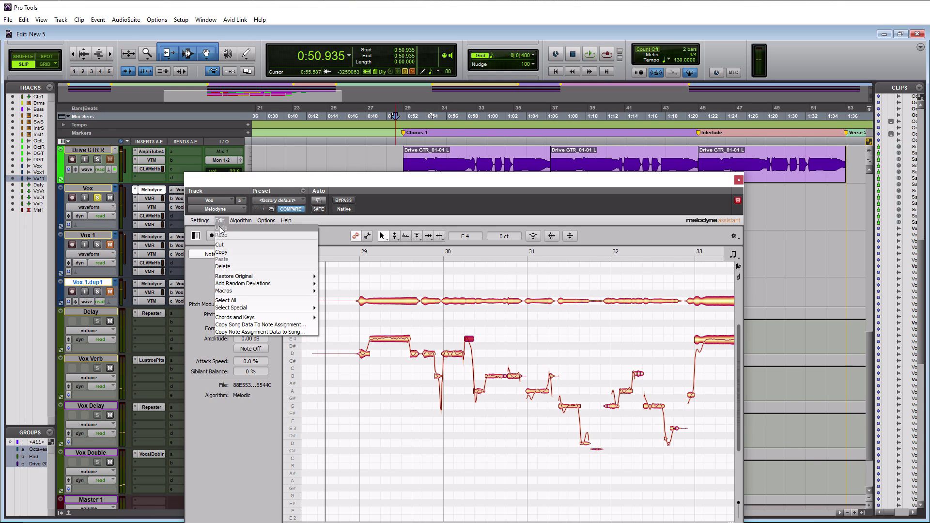
left_click(221, 227)
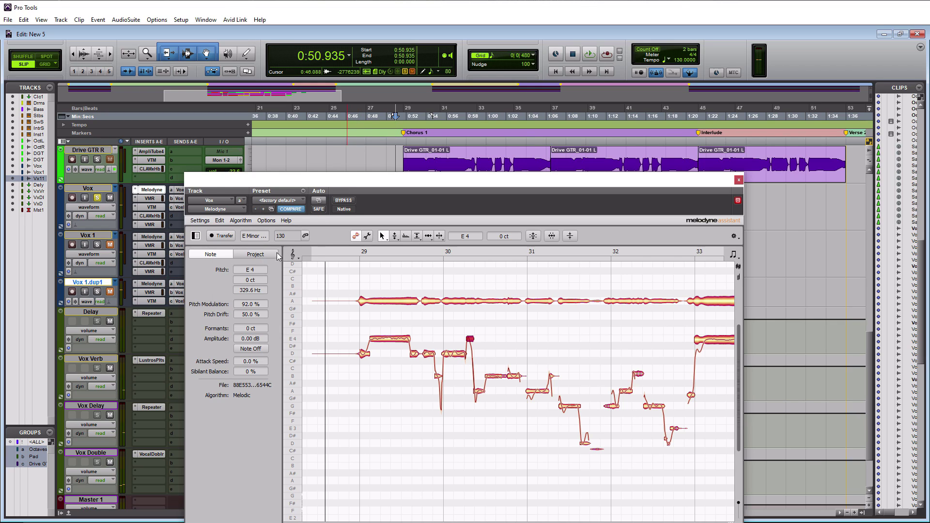
left_click(219, 220)
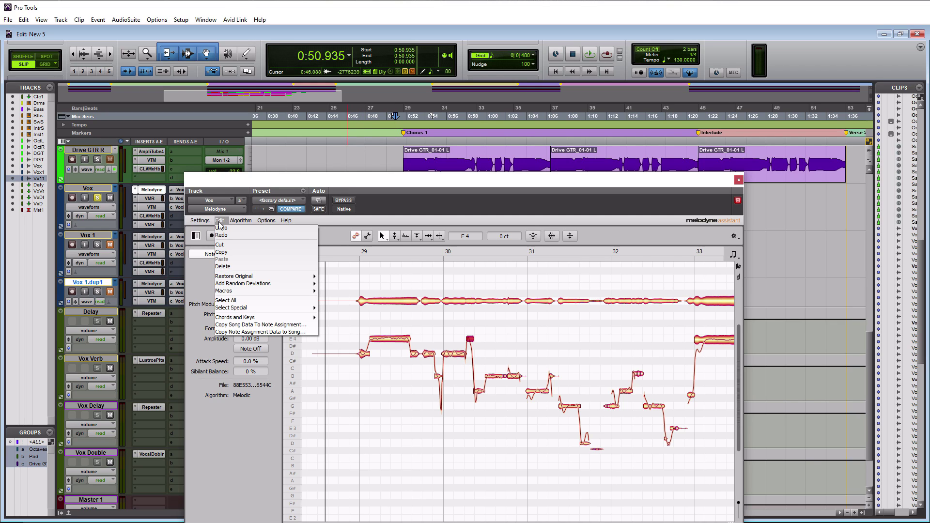
left_click(354, 182)
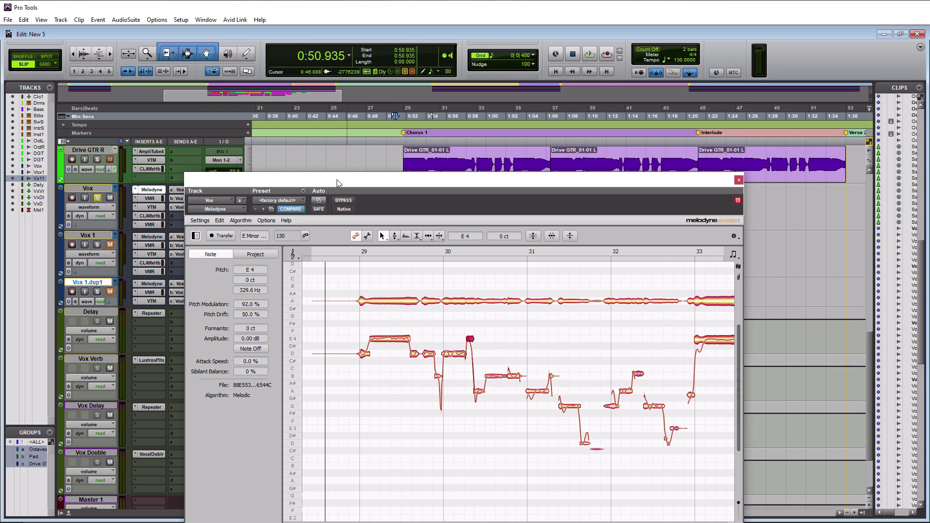
Step: Play the phrase, start the G3 note in the middle of bar 32 slightly earlier, and audition the change
key("space")
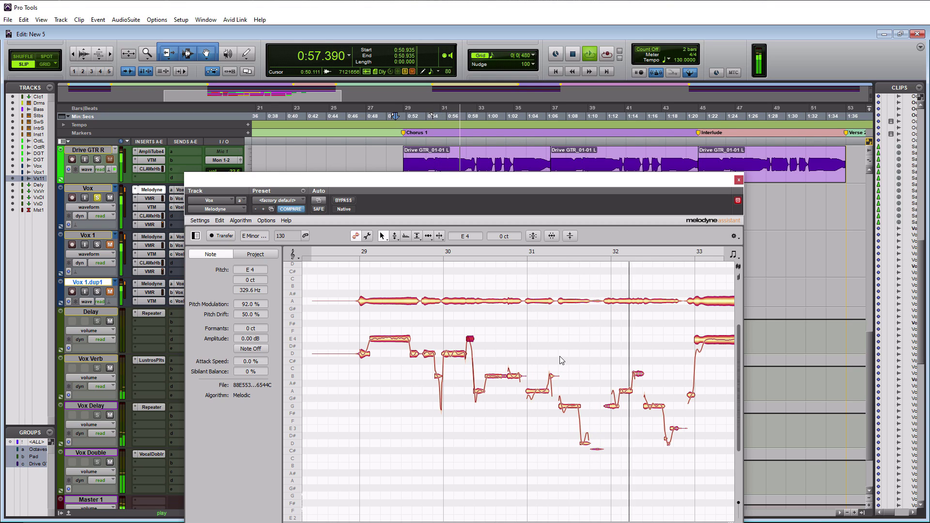
key("space")
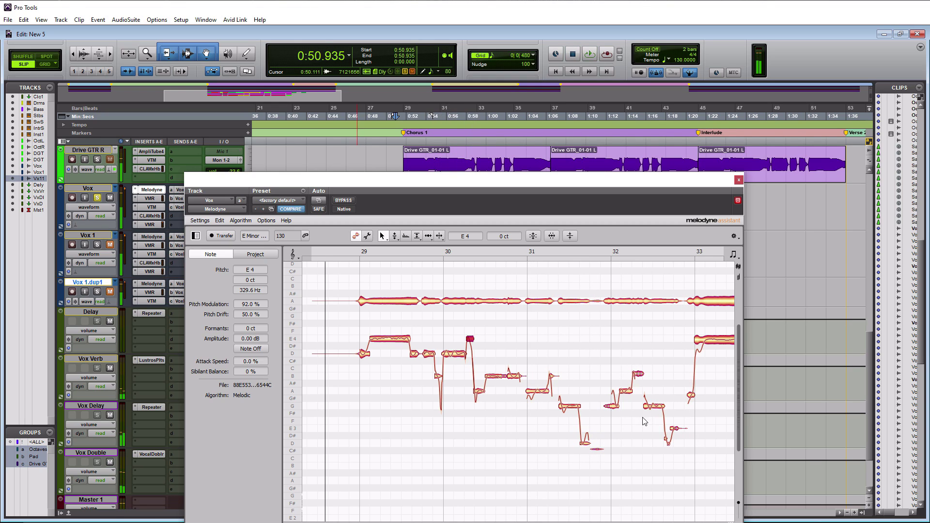
left_click(645, 405)
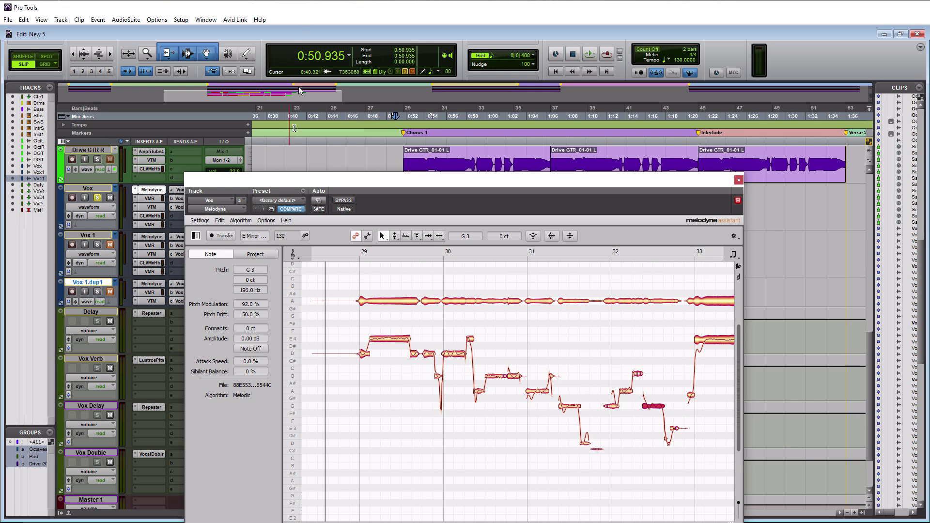
key("space")
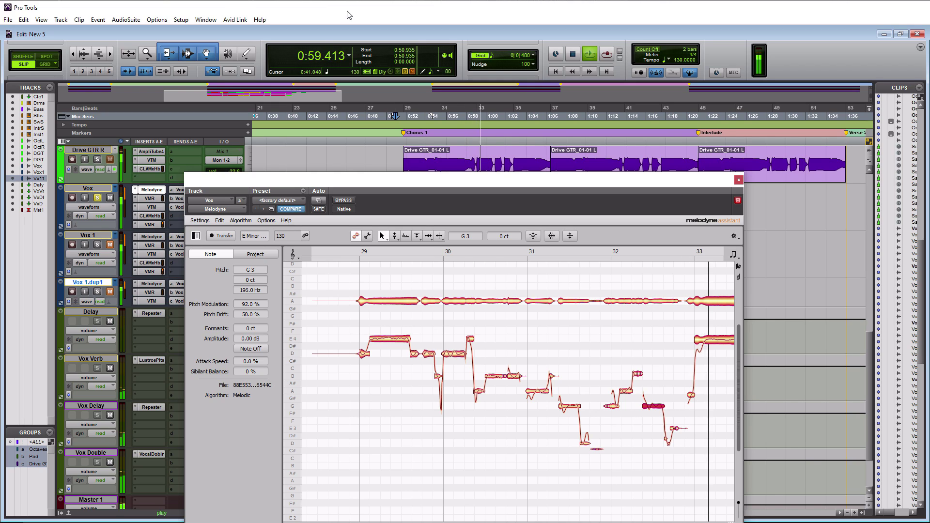
key("space")
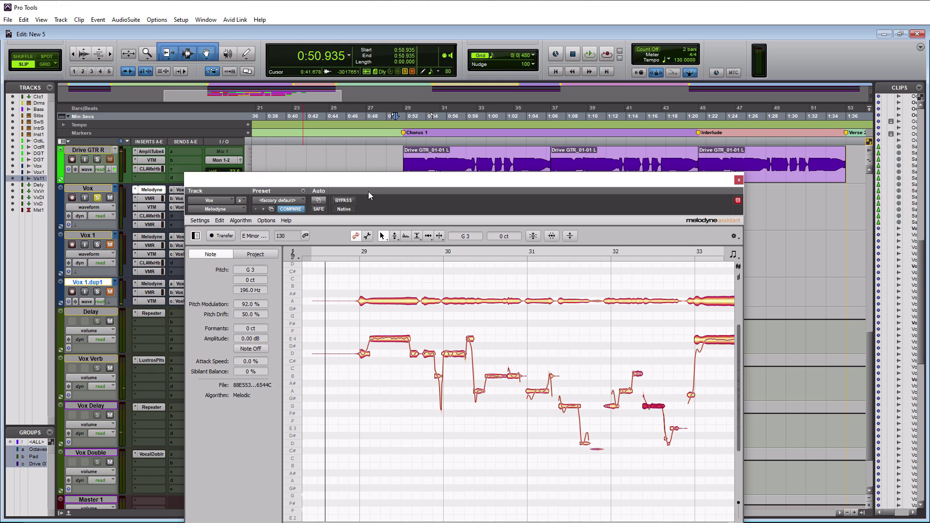
Step: Correct the pitch of the vocal phrase in bars 33 to 36 with 100% pitch center, 51% pitch drift, and Snap to chord scale
left_click_drag(464, 184, 275, 143)
left_click_drag(302, 484, 329, 487)
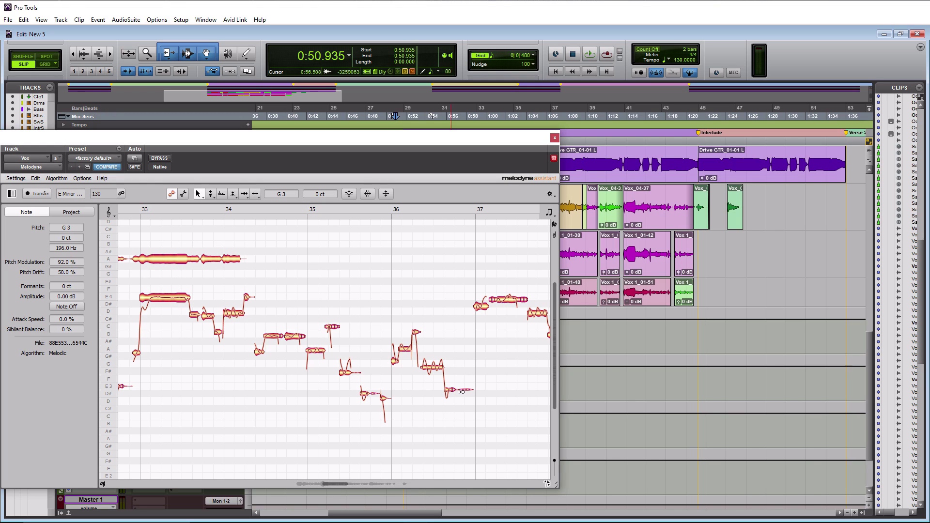
left_click_drag(341, 138, 324, 267)
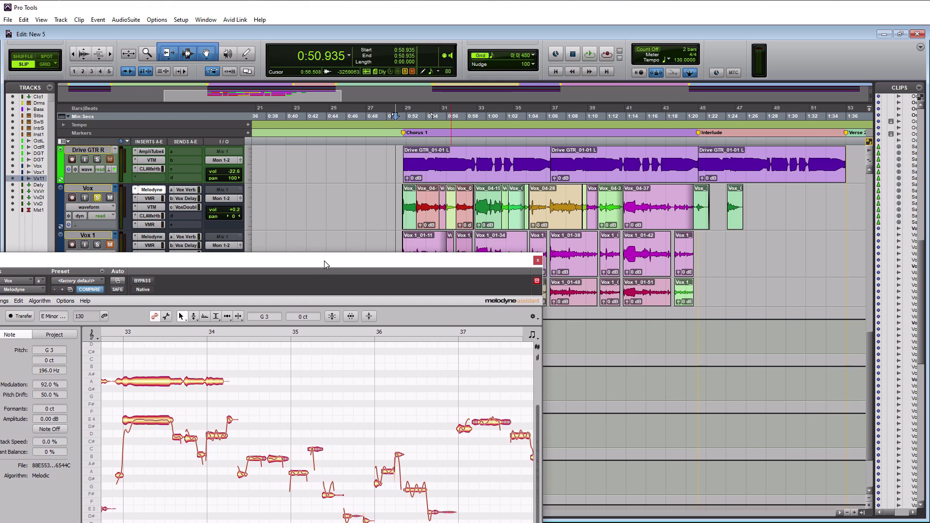
left_click(437, 144)
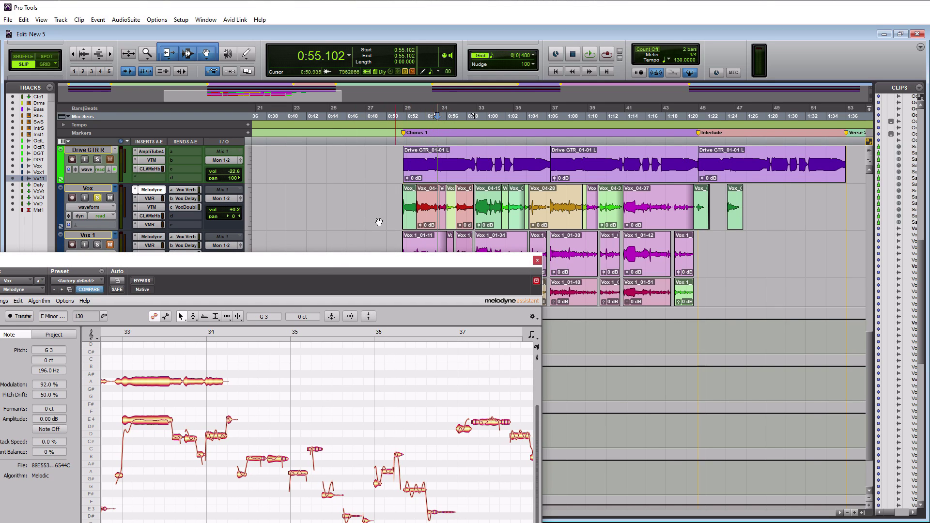
left_click_drag(338, 261, 441, 106)
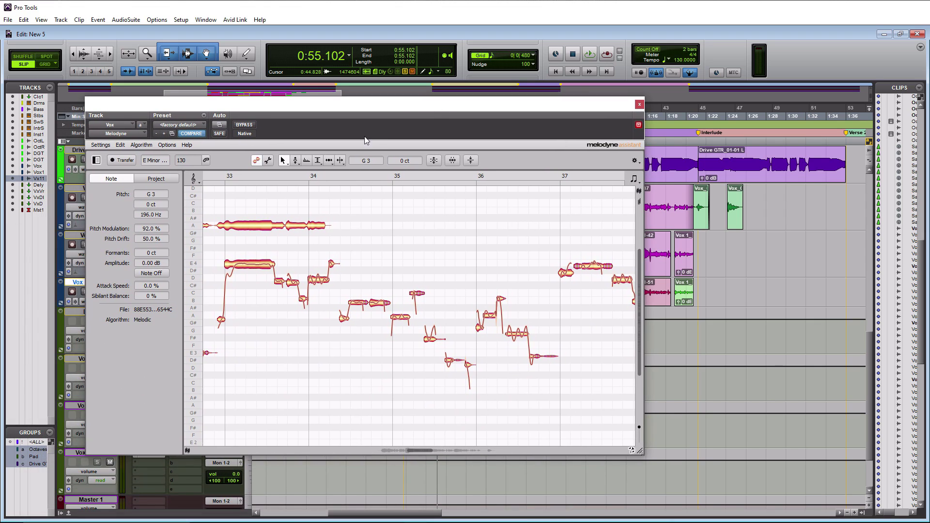
left_click_drag(224, 245, 245, 325)
left_click_drag(218, 251, 549, 393)
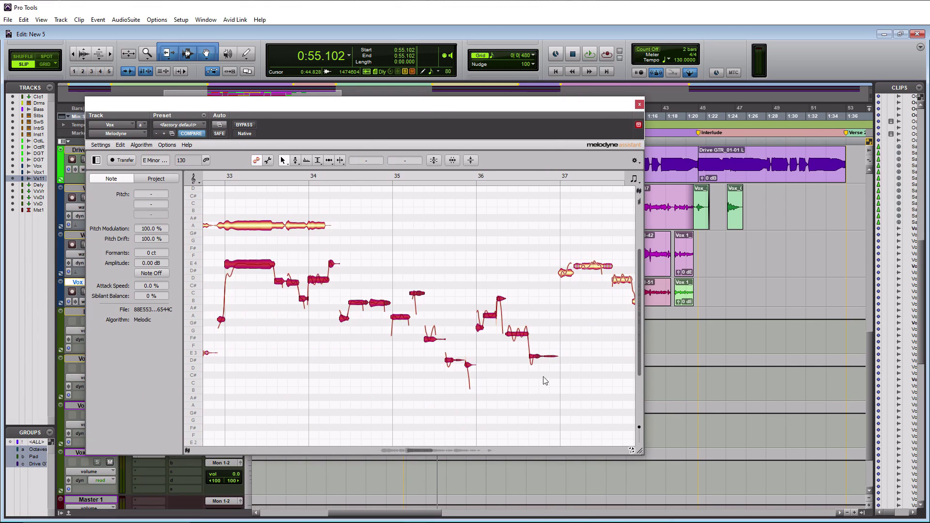
left_click(433, 161)
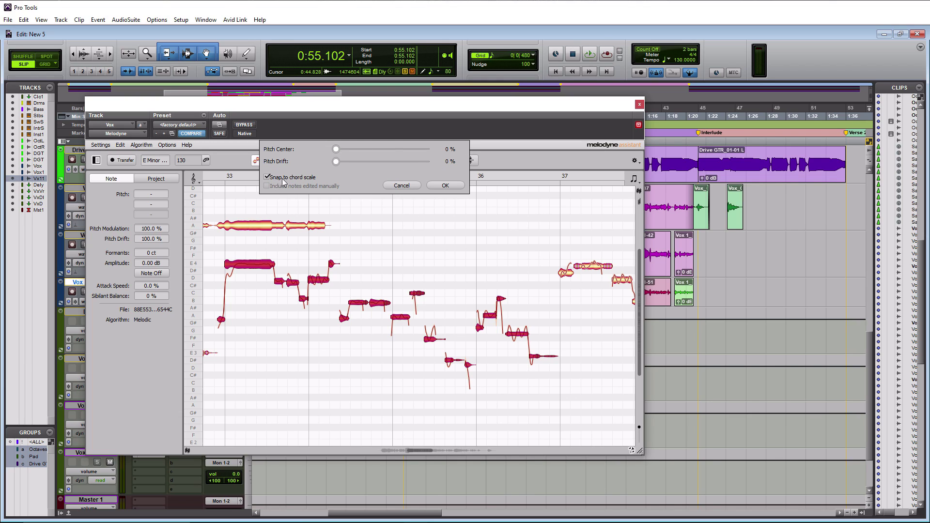
left_click_drag(336, 149, 420, 154)
left_click_drag(336, 162, 382, 173)
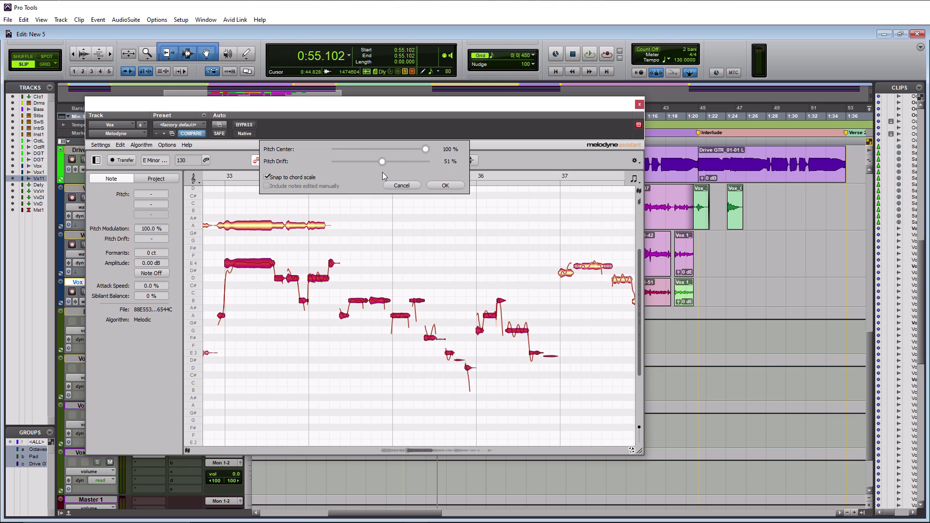
left_click(441, 185)
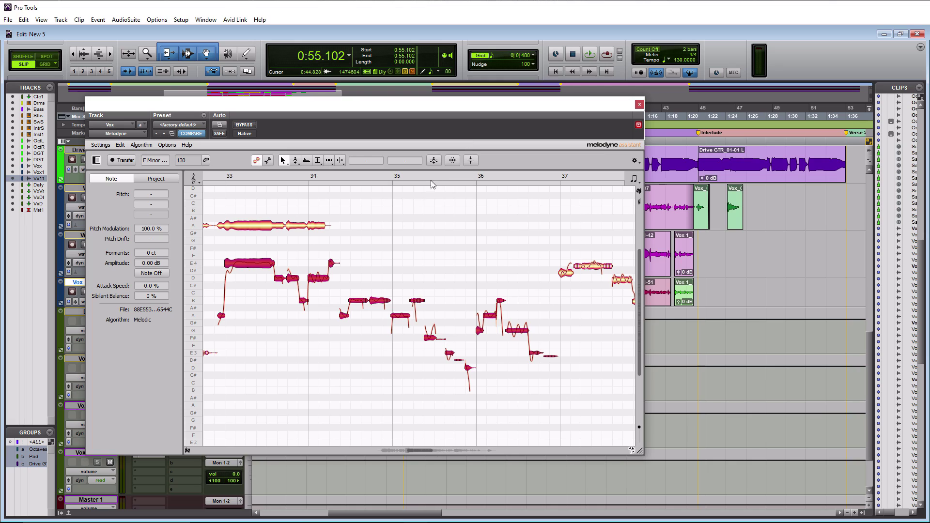
Step: Set the pitch modulation of the selected phrase to 91% and audition it with playback from just before bar 33
left_click(296, 171)
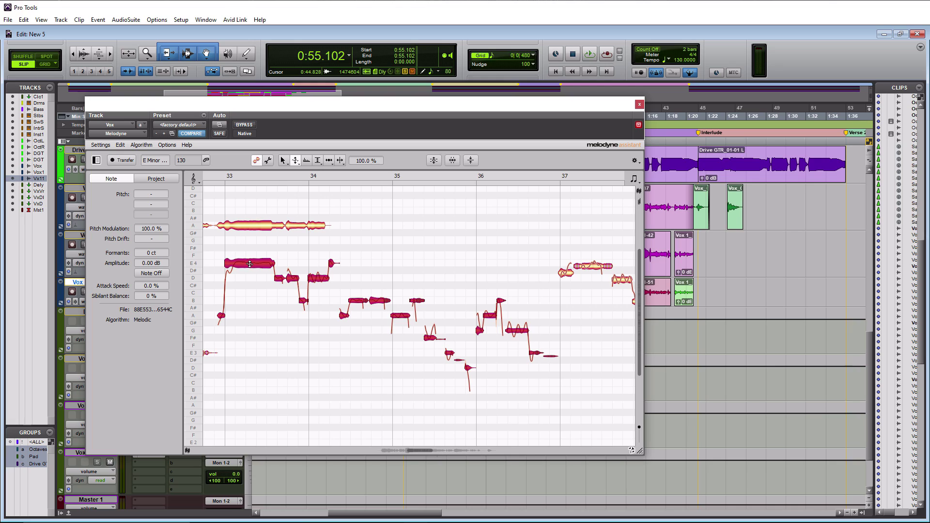
left_click_drag(251, 263, 252, 269)
left_click_drag(368, 102, 415, 155)
key("space")
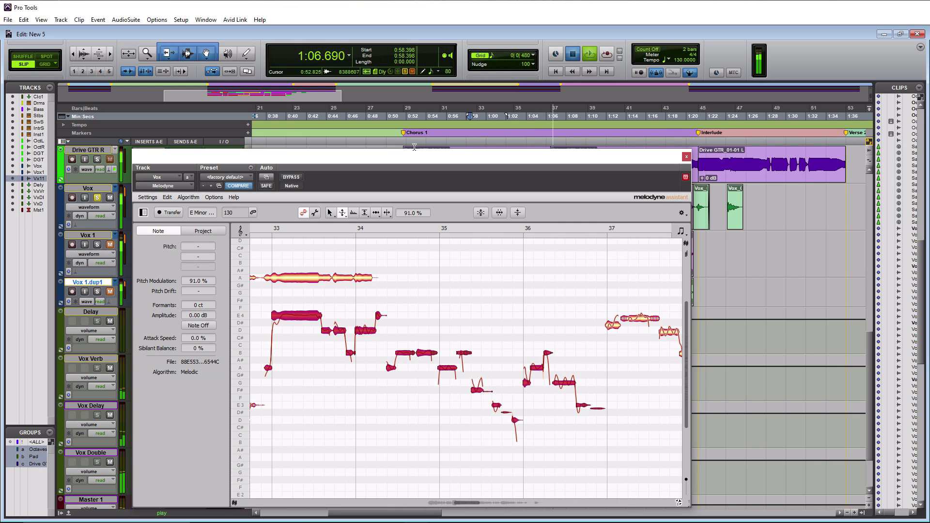
key("space")
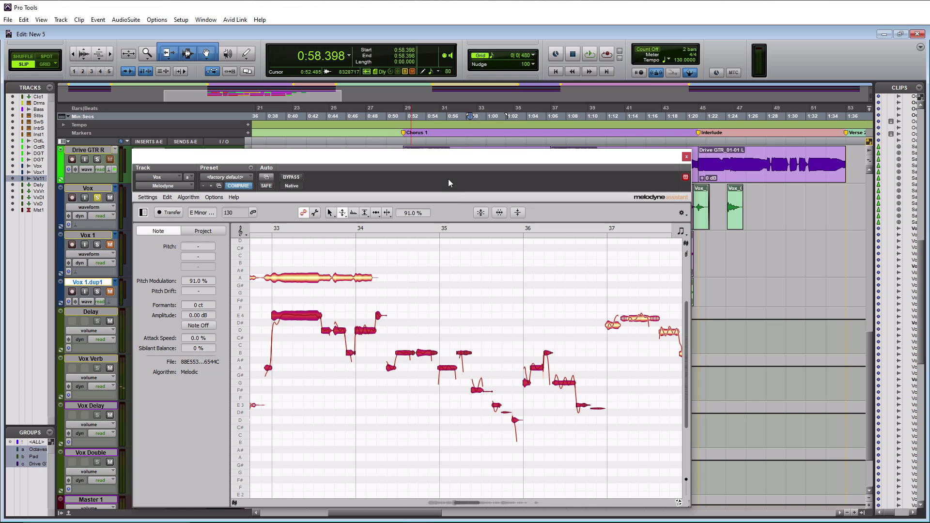
key("space")
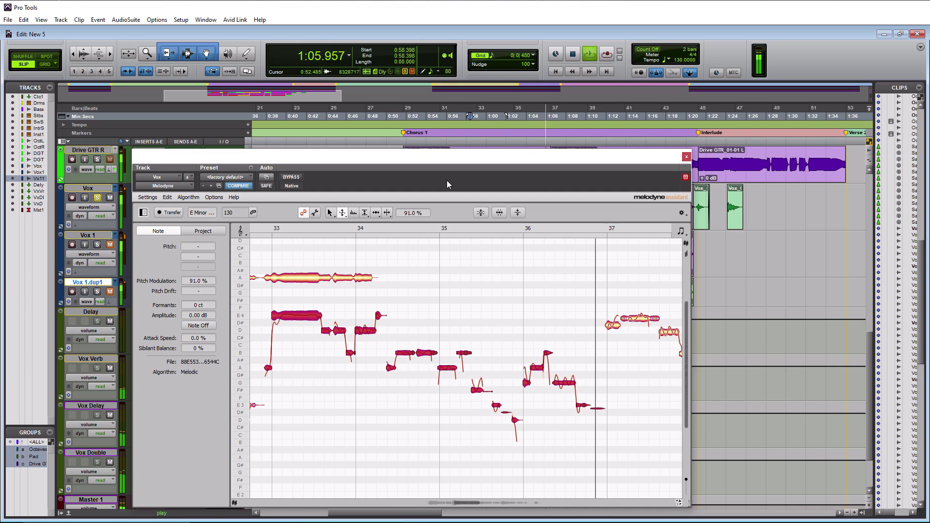
key("space")
Step: Split the scooped start off the long E4 note at bar 33 and play the phrase
left_click(573, 340)
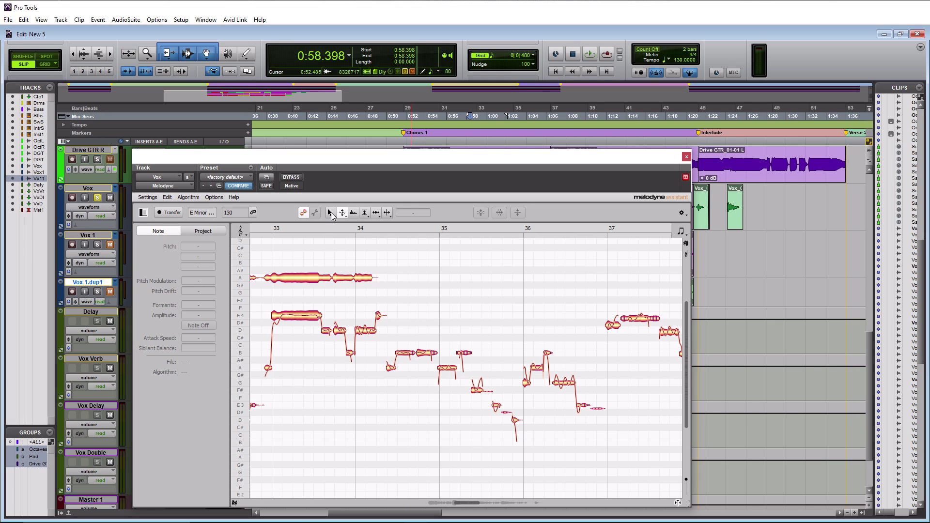
left_click(331, 213)
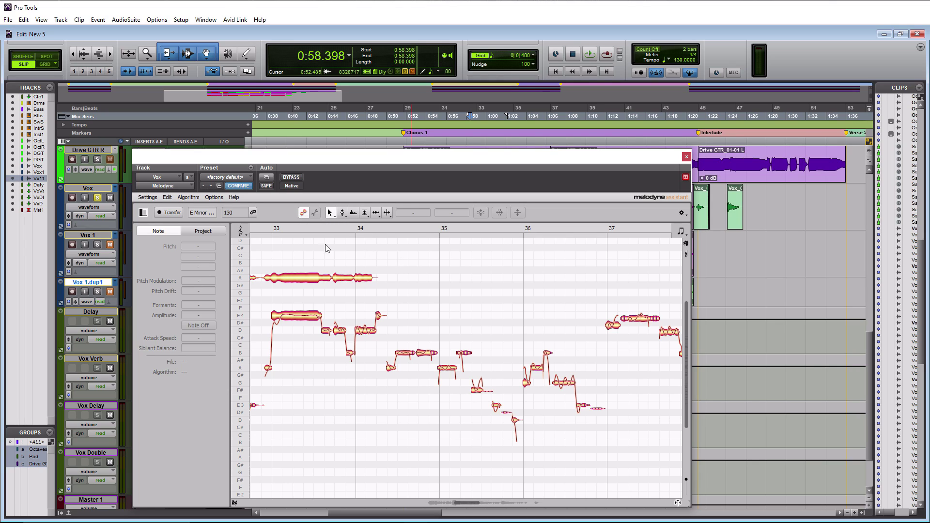
double_click(279, 311)
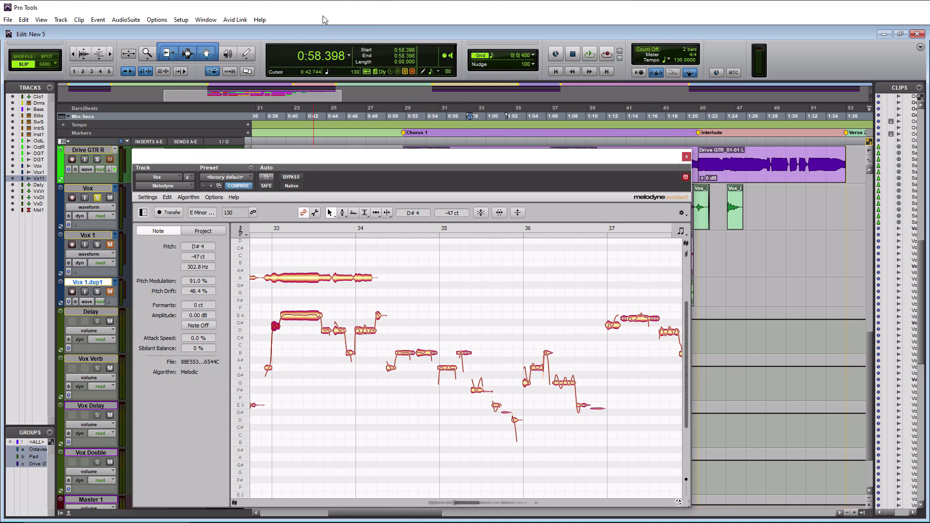
key("space")
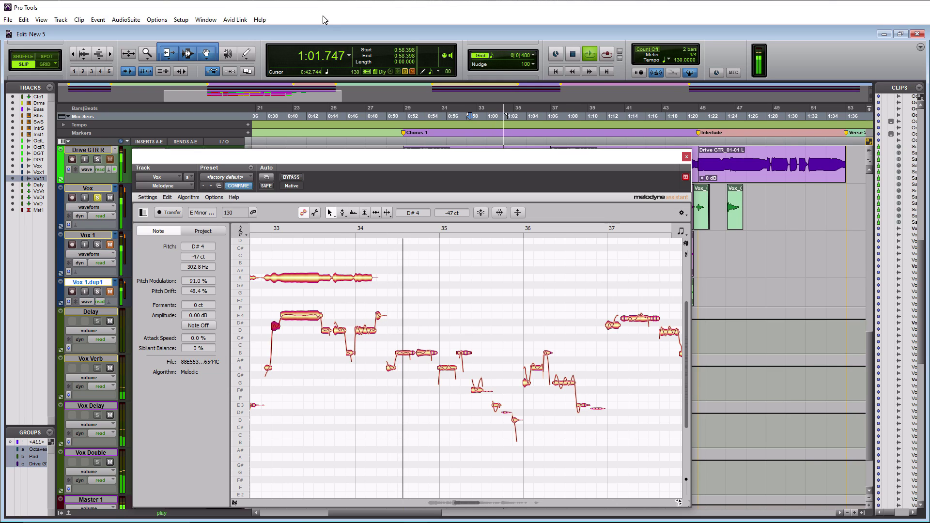
key("space")
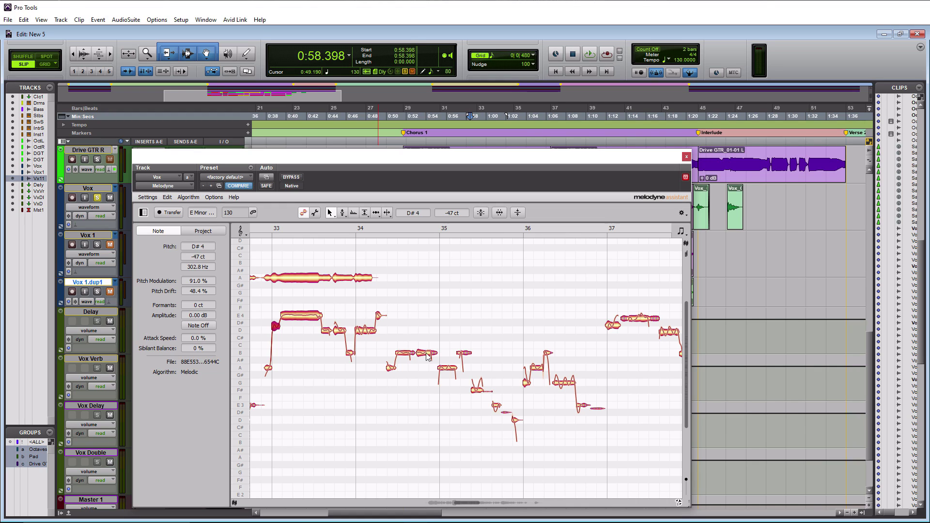
Step: Reduce the sibilants on the B3 notes in bars 34 and 35 and to -46% on the E3 note in bar 36, and audition
left_click(365, 214)
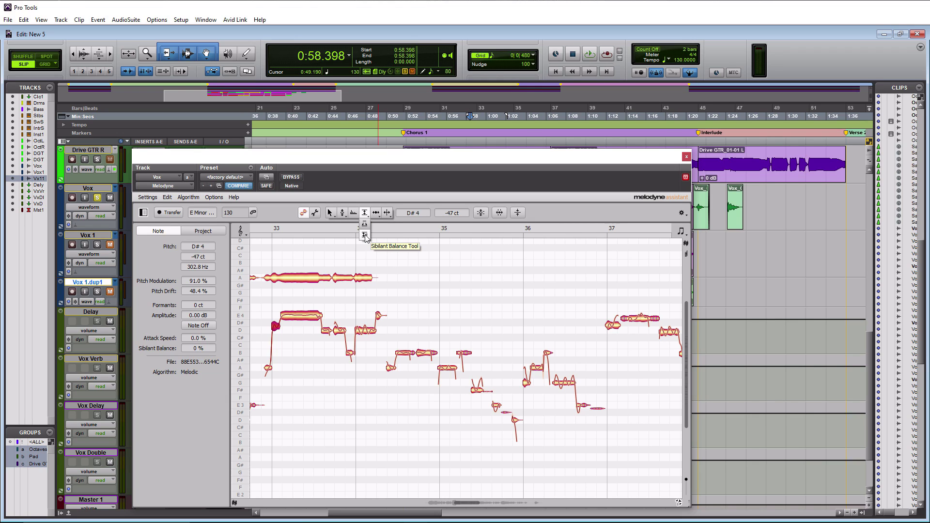
left_click(364, 236)
left_click_drag(412, 352, 418, 370)
left_click(435, 352)
left_click_drag(435, 352, 475, 386)
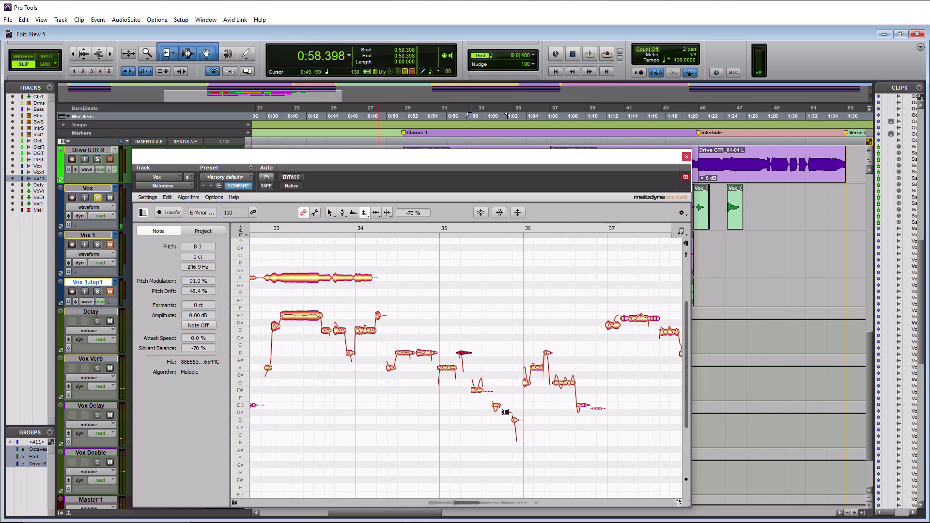
left_click_drag(583, 404, 587, 426)
key("space")
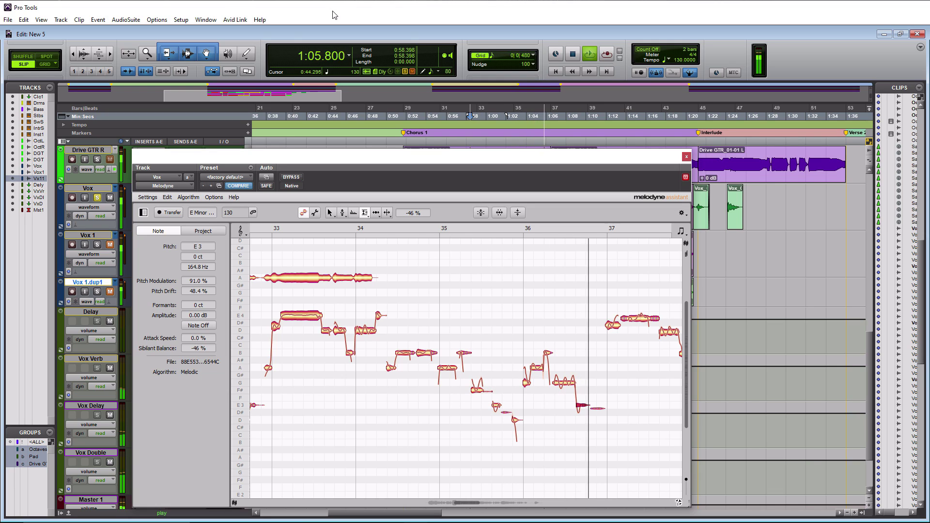
key("space")
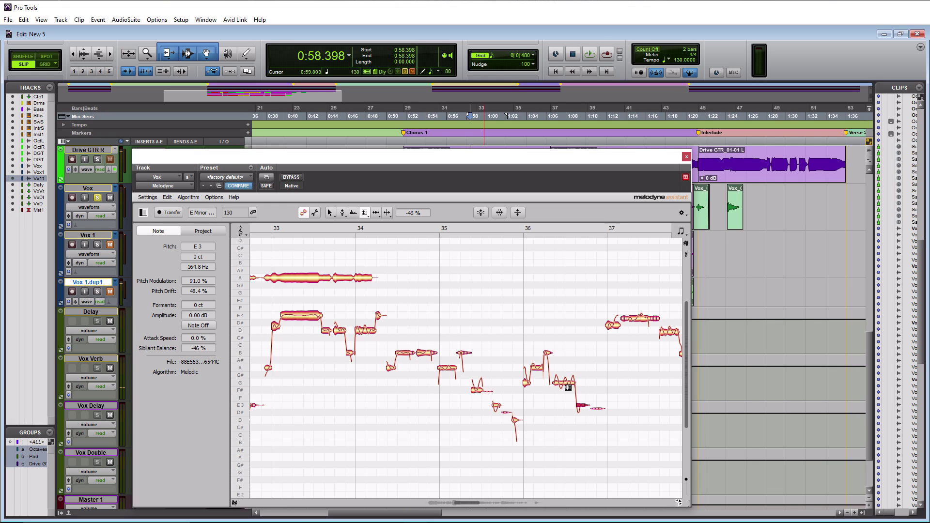
Step: Reset the pitch modulation of the long G3 note in bar 36 to 100% and play the phrase from bar 33
left_click(330, 213)
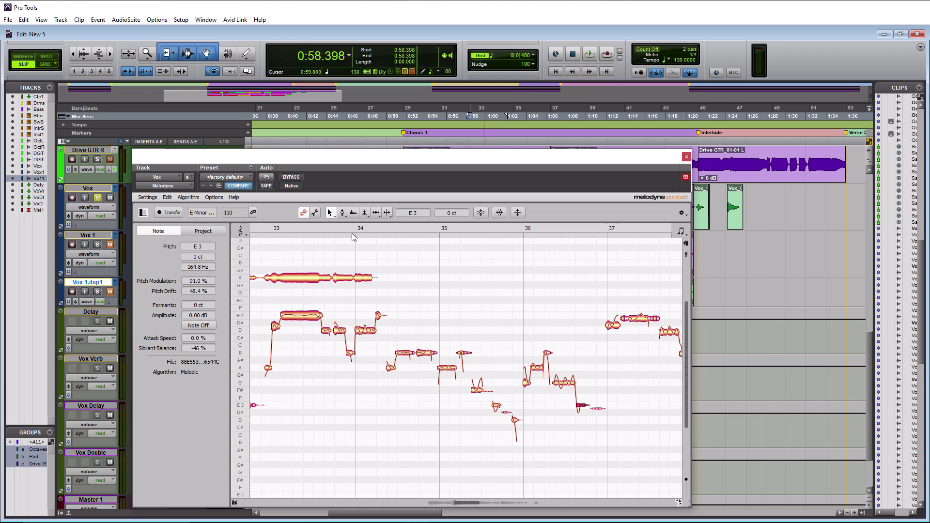
left_click(341, 213)
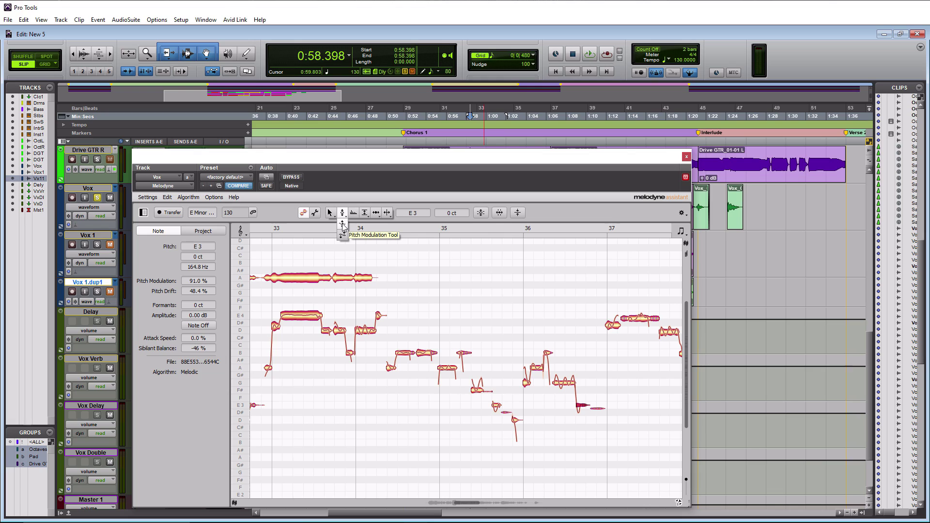
left_click(343, 226)
left_click(569, 384)
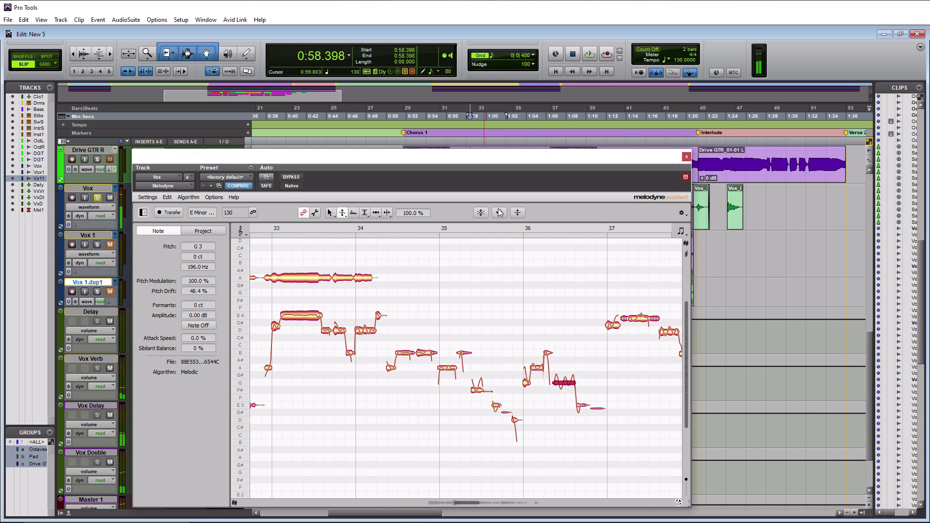
left_click_drag(459, 150, 477, 179)
left_click(482, 271)
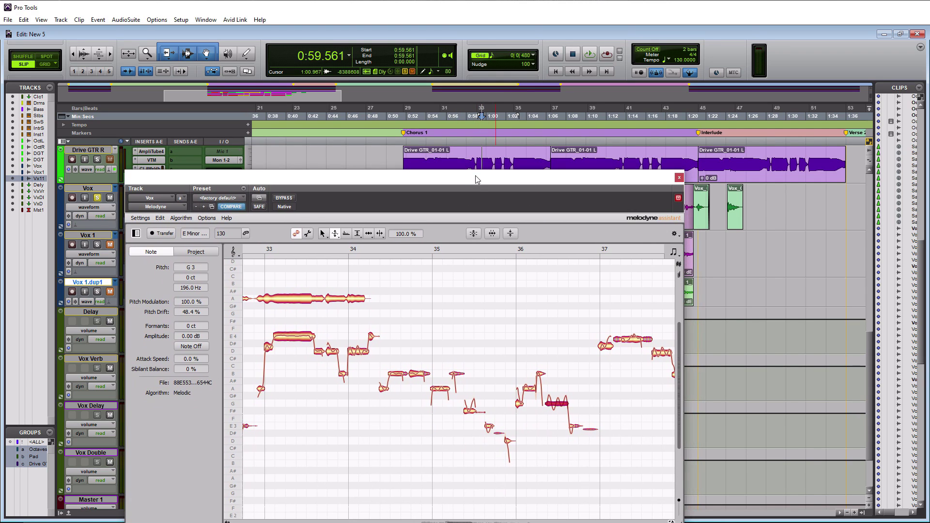
key("space")
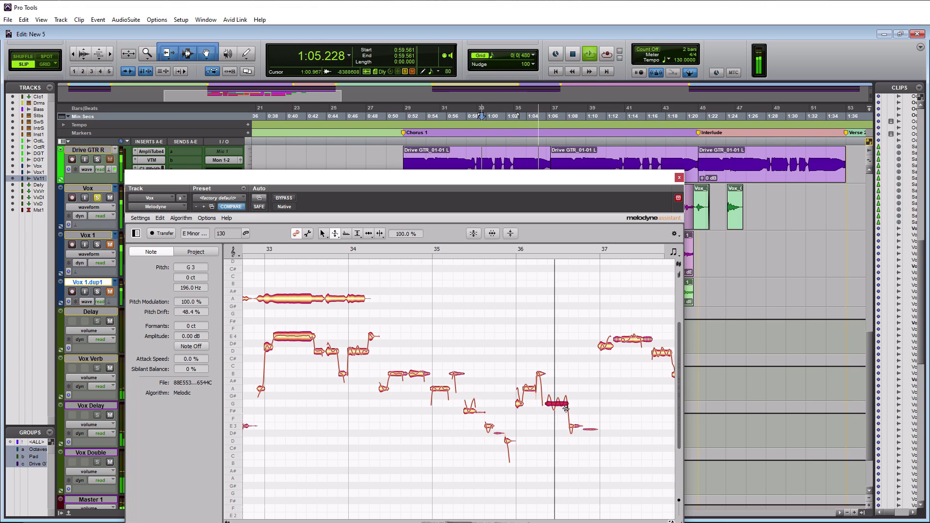
key("space")
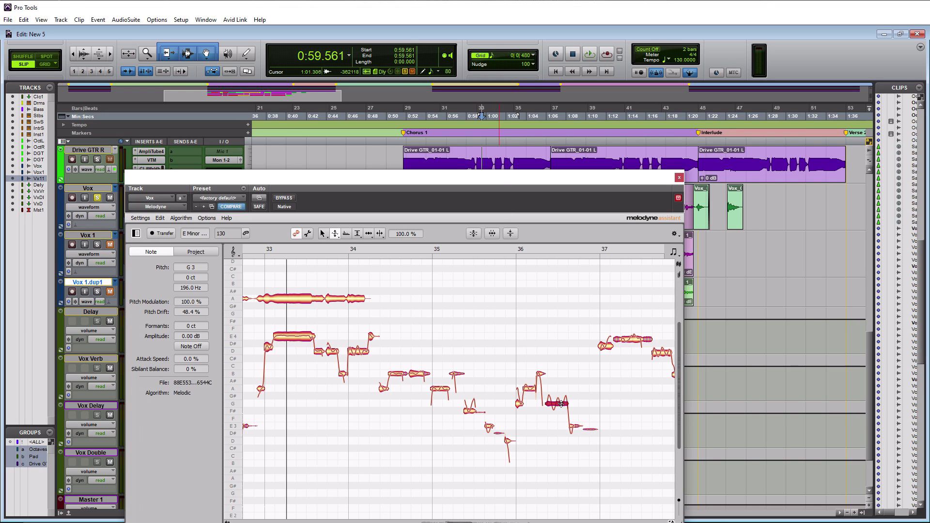
Step: Set the pitch modulation of the long G3 note in bar 36 to 42% and audition the change
left_click_drag(561, 406, 561, 425)
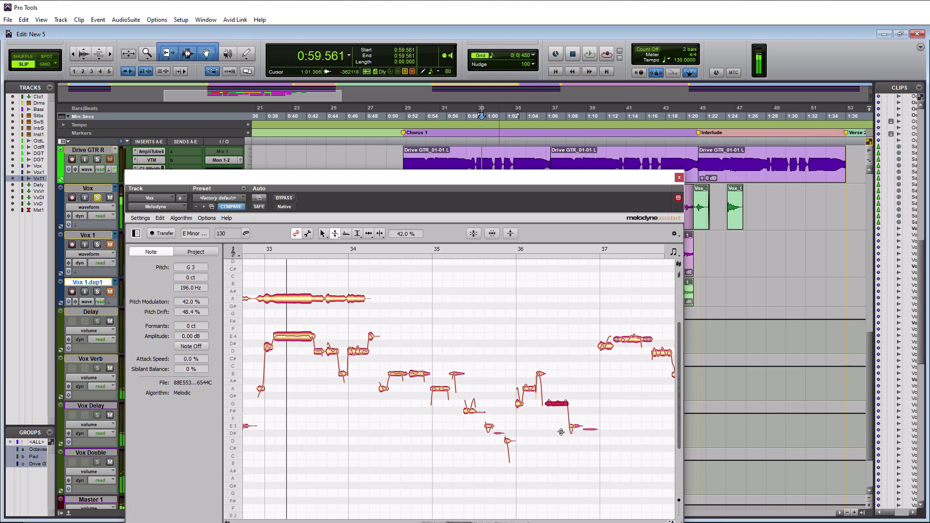
key("space")
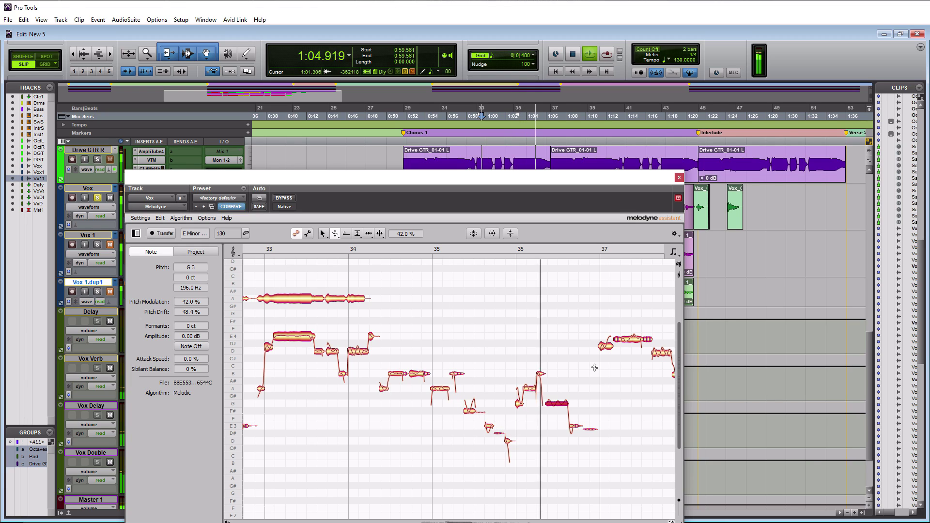
key("space")
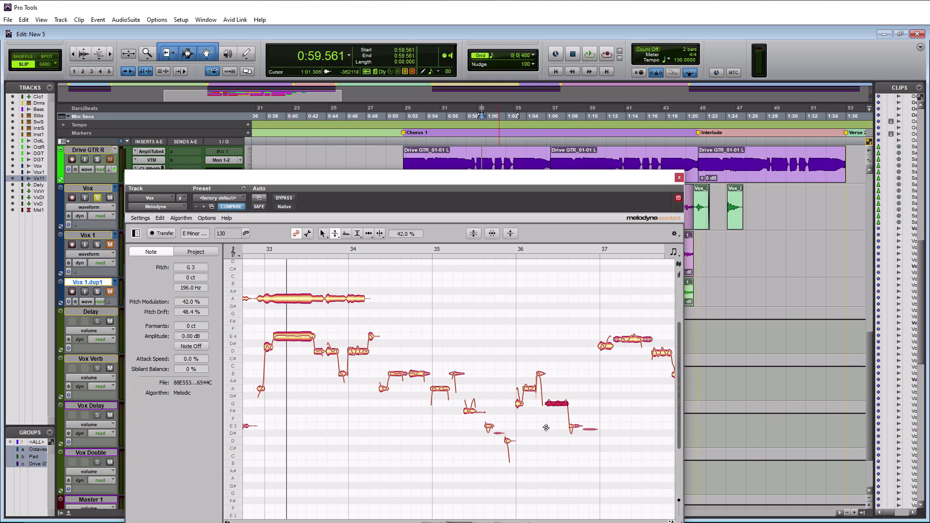
Step: Split the F#3 note in bar 35, place its second part on G3, and play the phrase
left_click(321, 235)
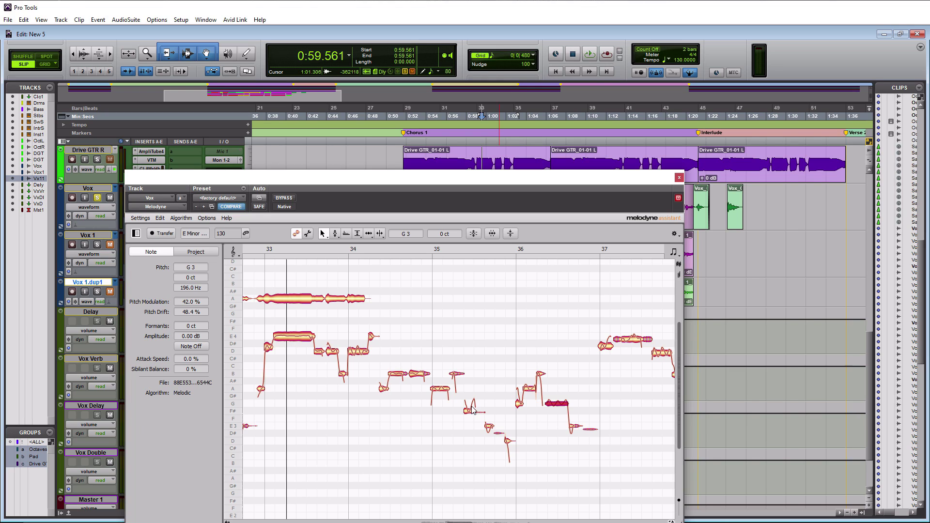
left_click(471, 407)
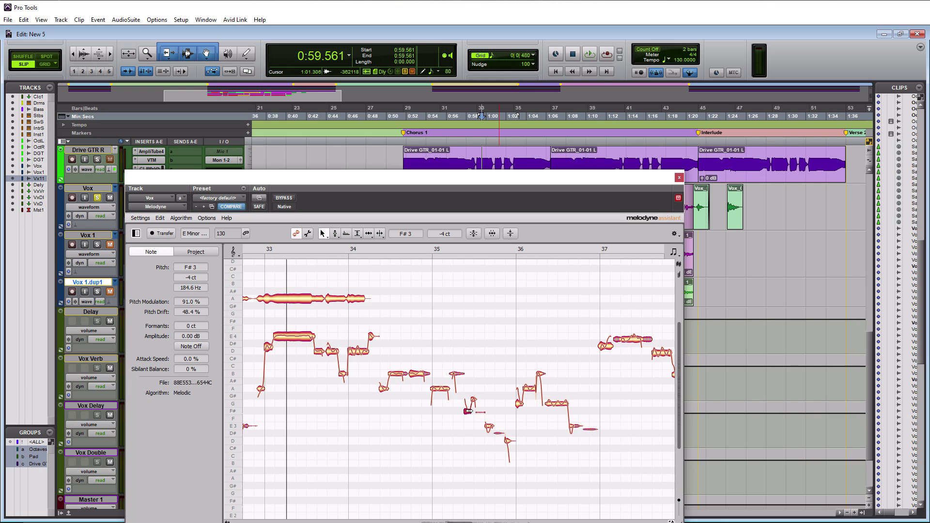
left_click_drag(474, 403, 474, 395)
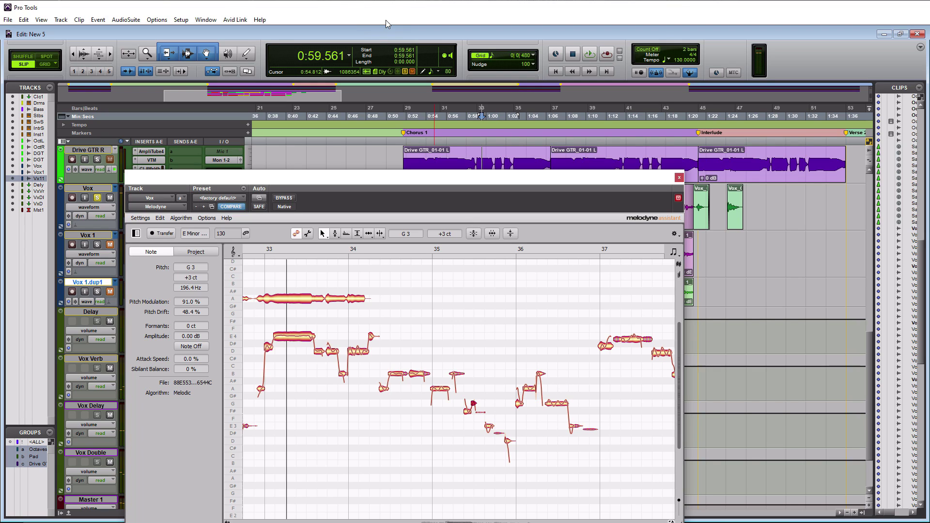
key("space")
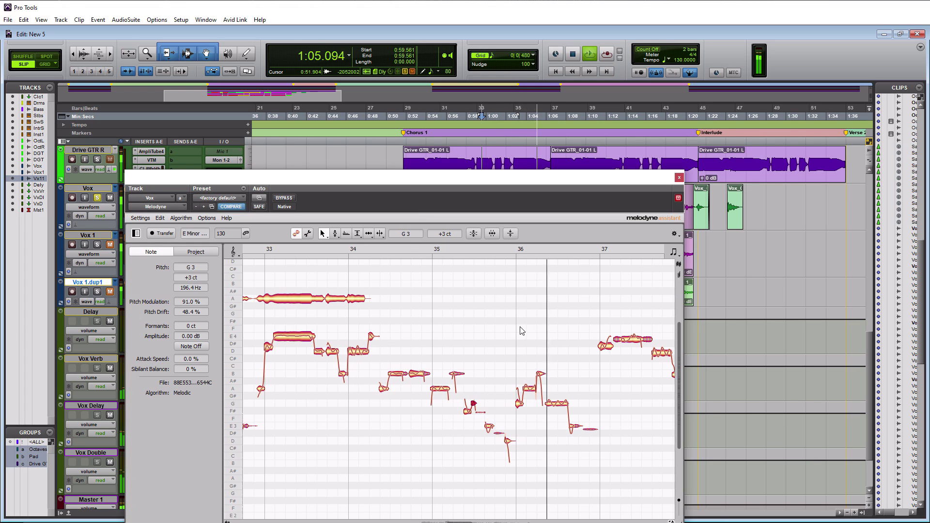
key("space")
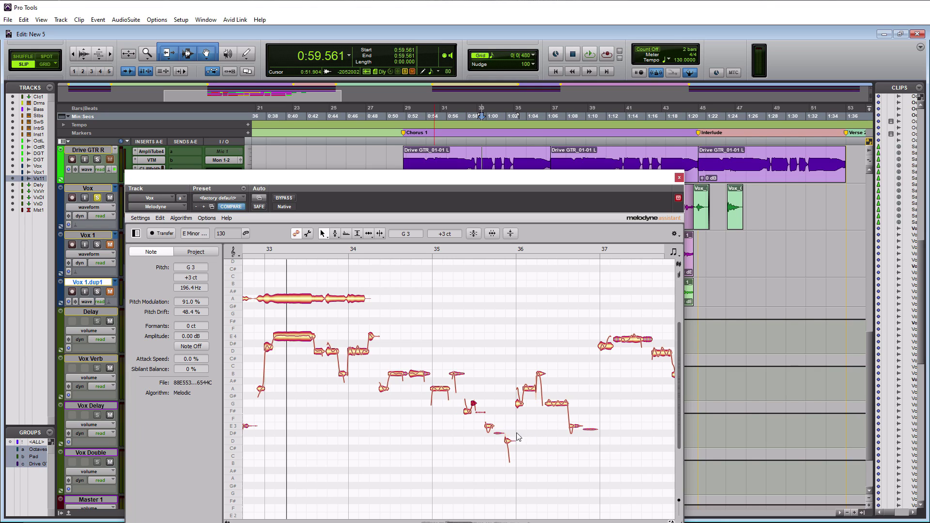
Step: Split the F#3 segment in bar 35 again, snap its first part to G3 at -2 ct, and play the phrase
left_click(466, 407)
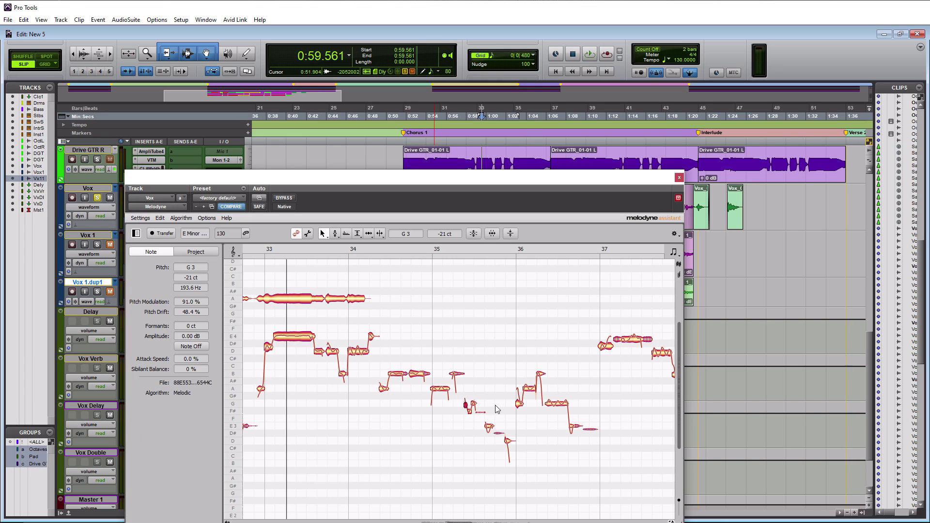
double_click(468, 404)
key("space")
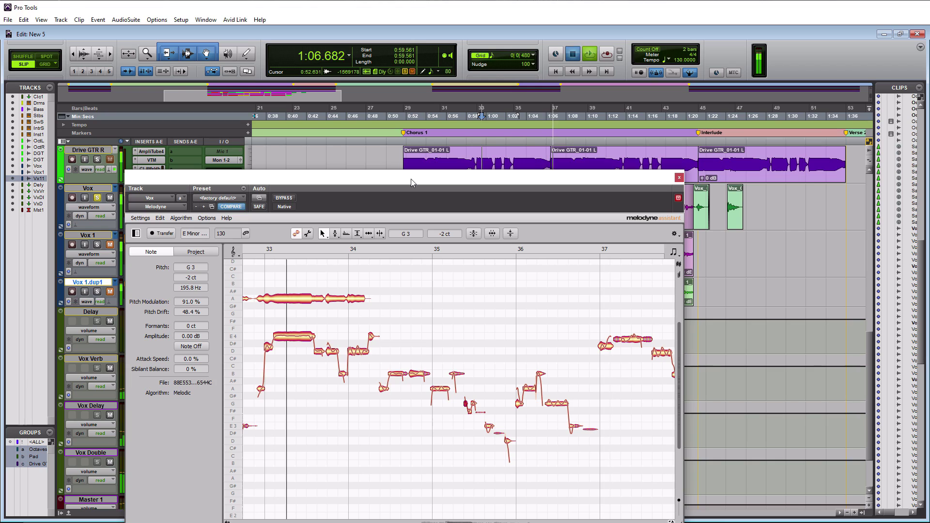
key("space")
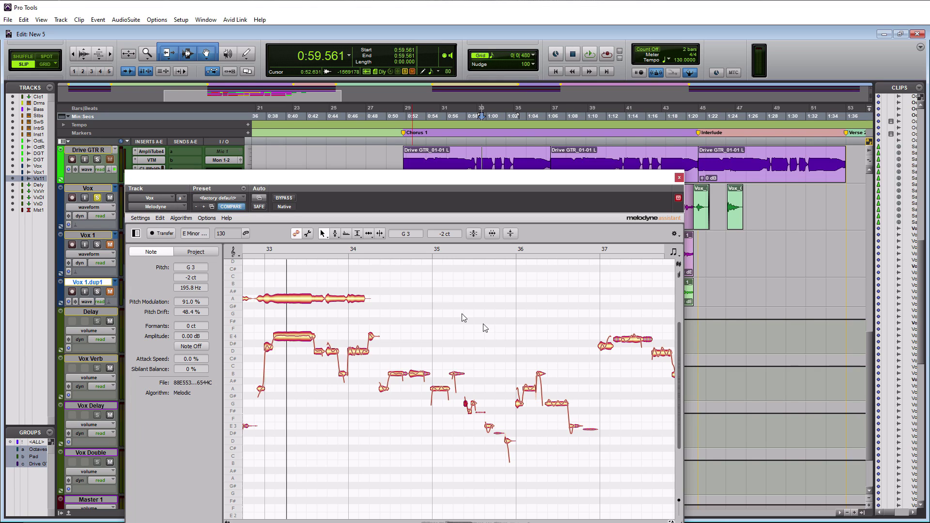
Step: Lower the amplitude of the long E4 note in bar 33 to -3.48 dB and play the phrase from bar 32
left_click(358, 234)
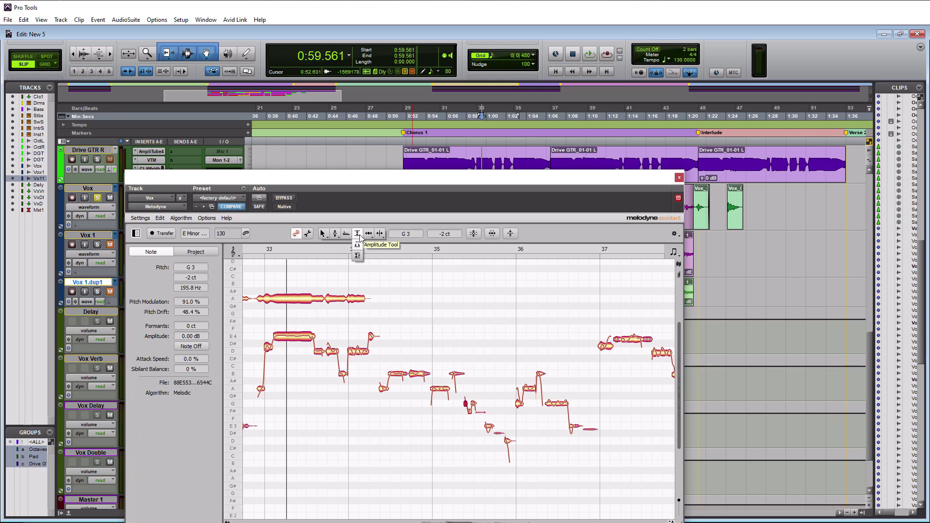
left_click(356, 234)
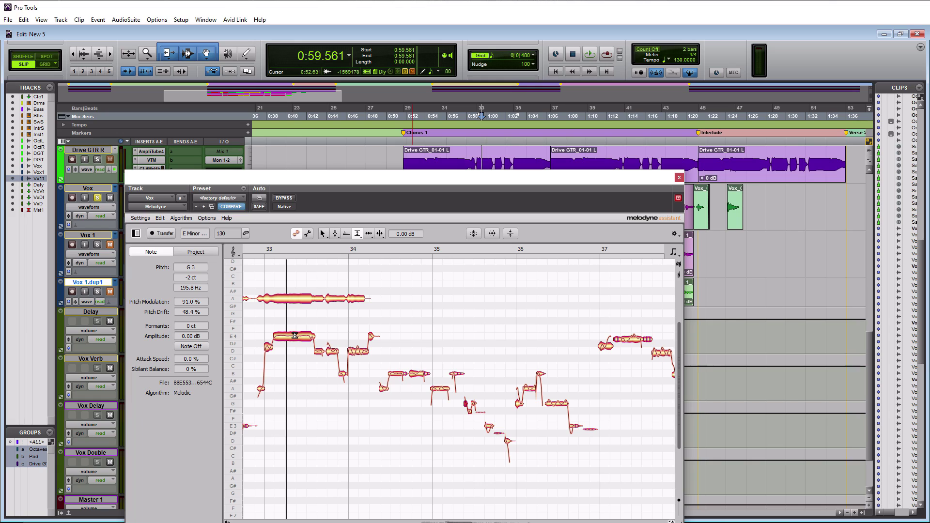
left_click_drag(294, 335, 298, 349)
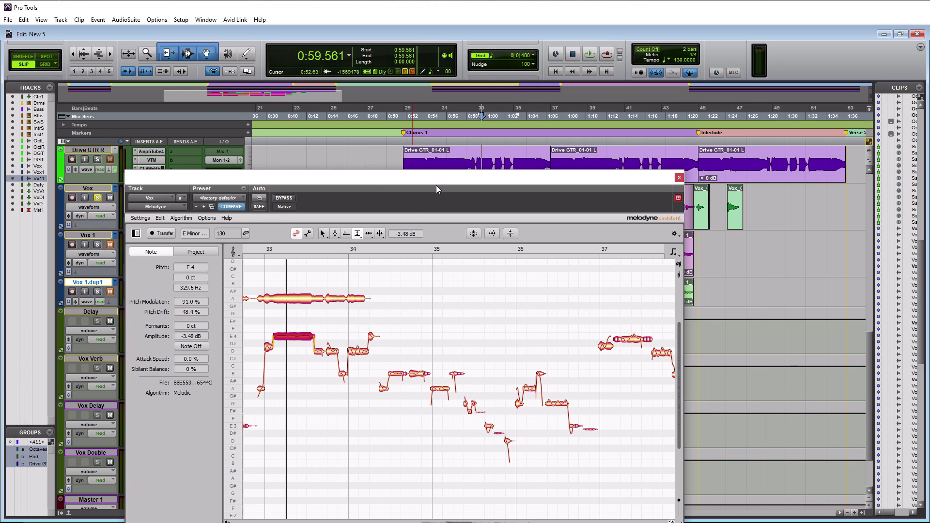
left_click(473, 141)
key("space")
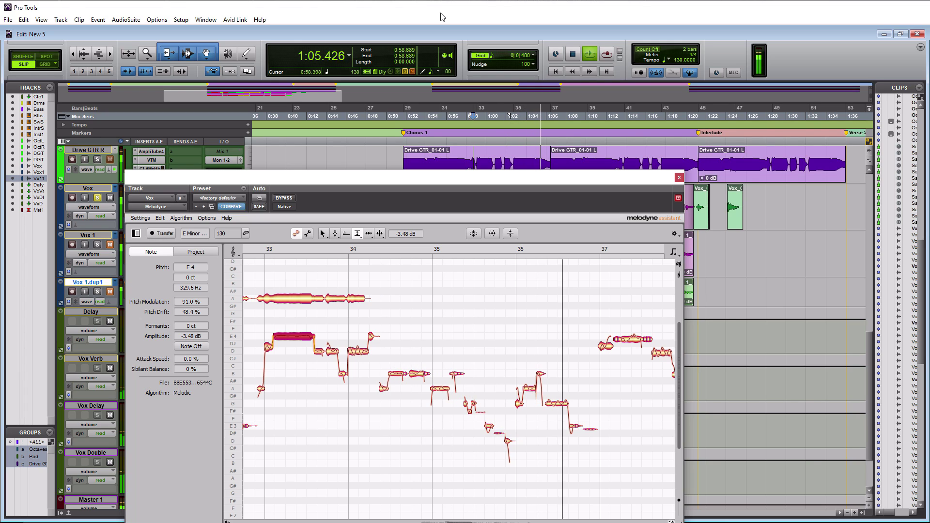
key("space")
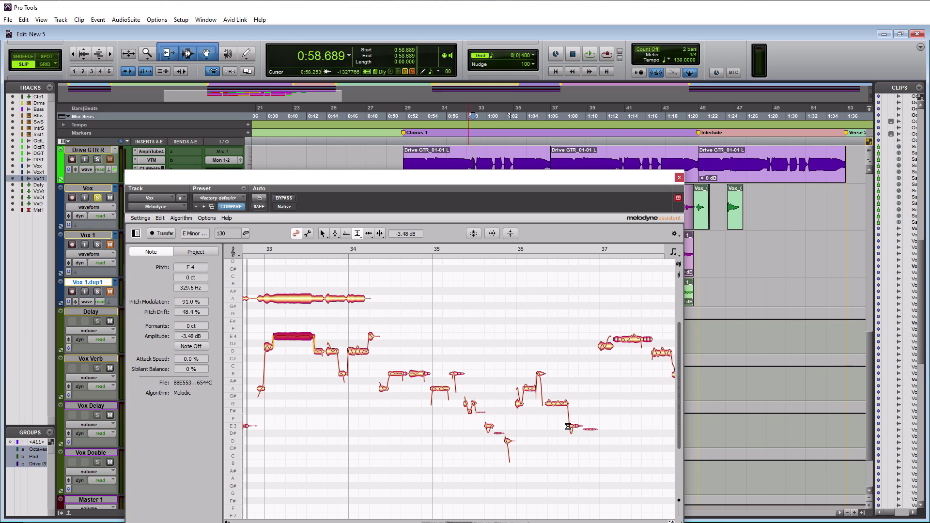
Step: Correct the pitch of all notes in bars 37 to 40 with pitch center at 100% and pitch drift at 50%
left_click_drag(388, 172, 282, 108)
left_click_drag(353, 461, 377, 463)
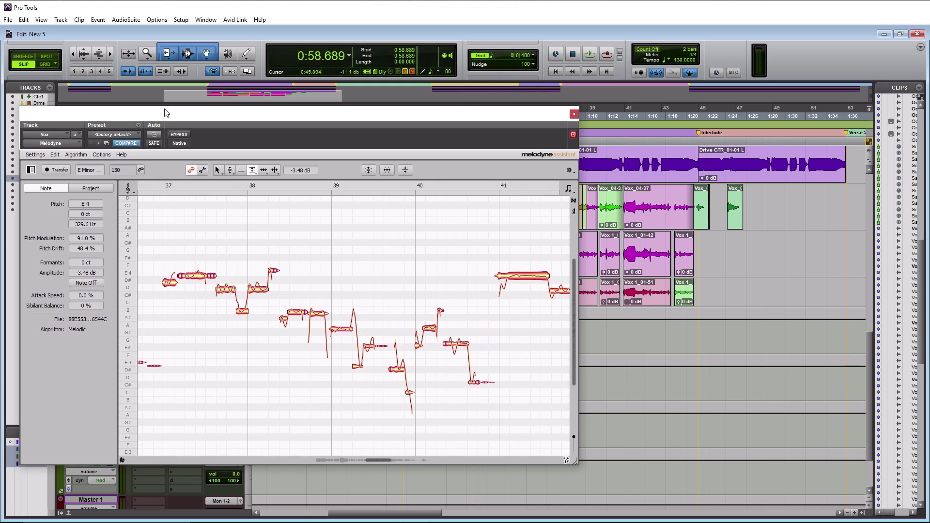
left_click(170, 246)
left_click_drag(171, 239, 492, 436)
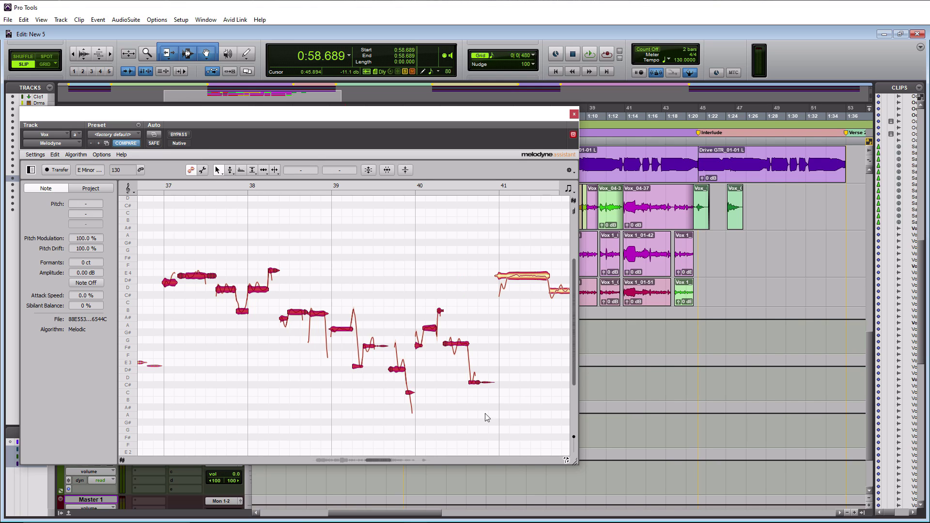
left_click(366, 171)
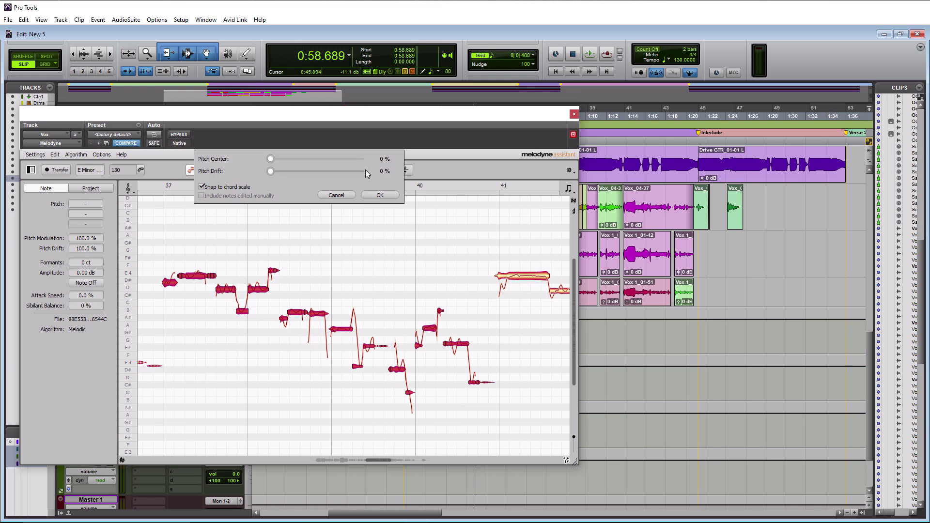
left_click(202, 187)
left_click_drag(270, 158, 382, 168)
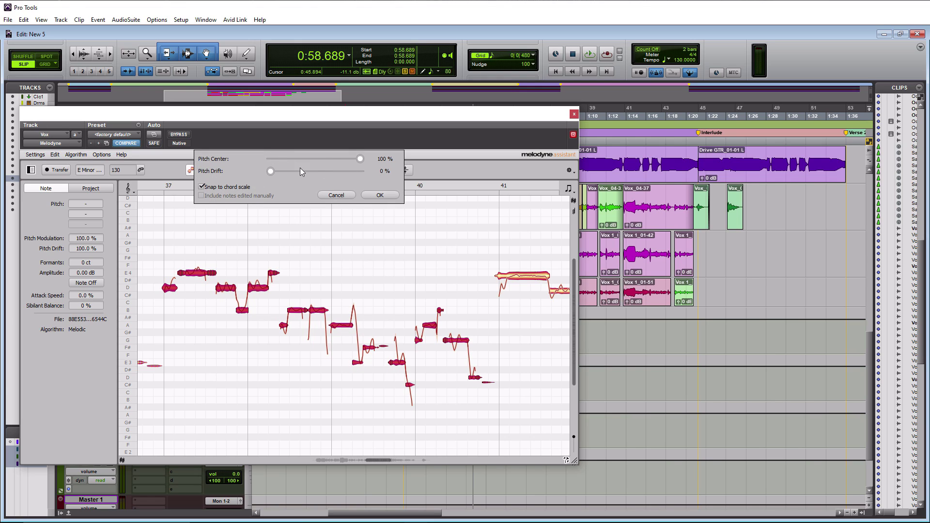
left_click_drag(271, 171, 310, 176)
left_click(379, 195)
Step: Set the pitch modulation of the selected notes in bars 37 to 40 to 90% and audition them from bar 36
left_click(228, 170)
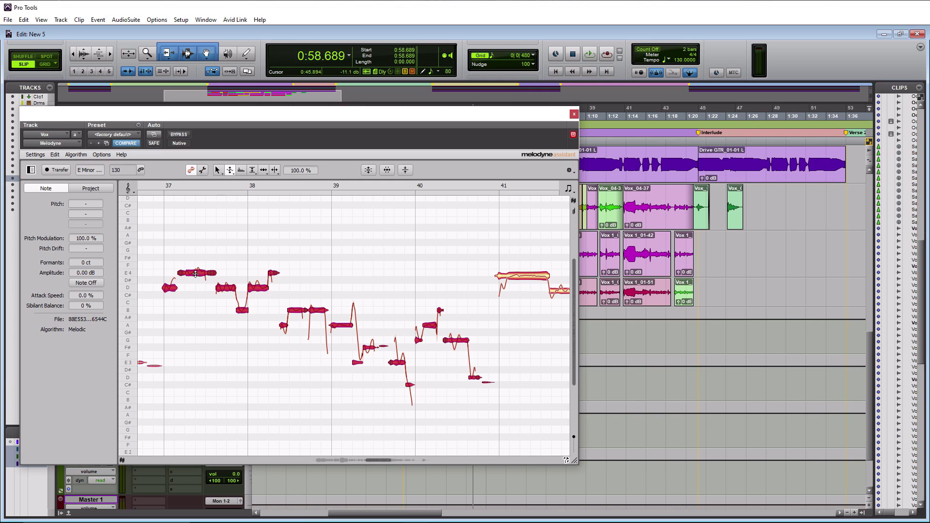
left_click_drag(196, 274, 198, 279)
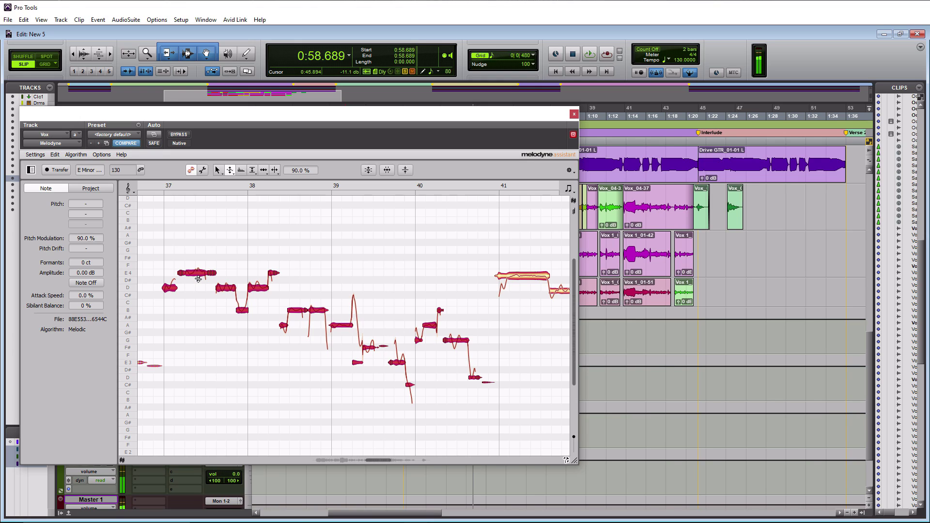
left_click_drag(225, 130, 243, 259)
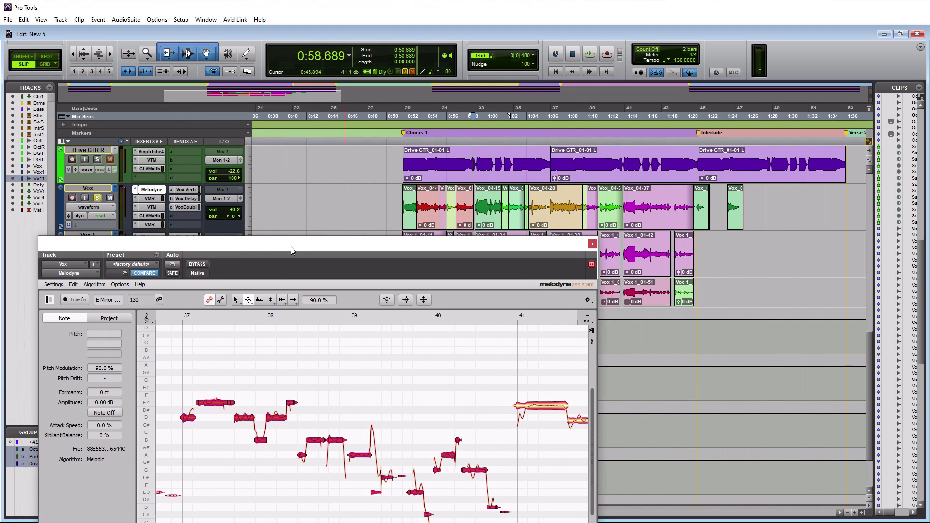
left_click(518, 141)
left_click(540, 141)
key("space")
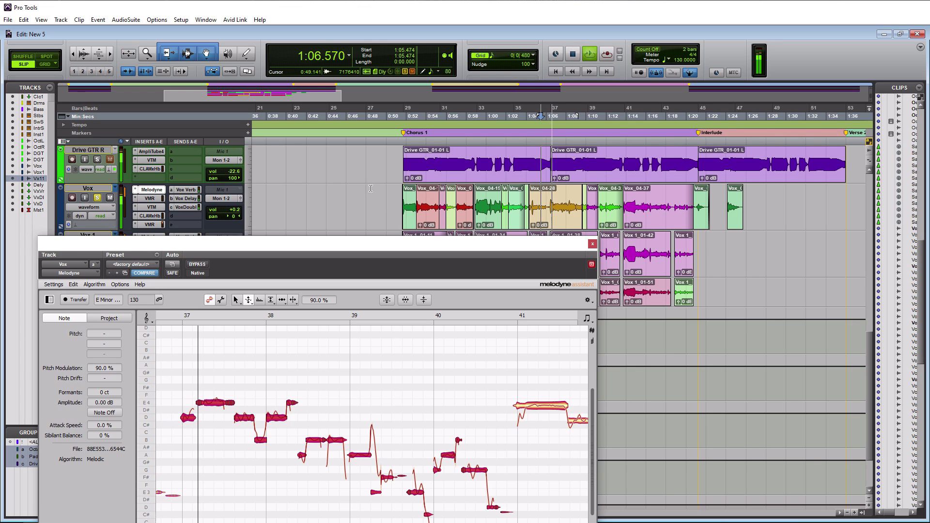
left_click_drag(304, 245, 295, 156)
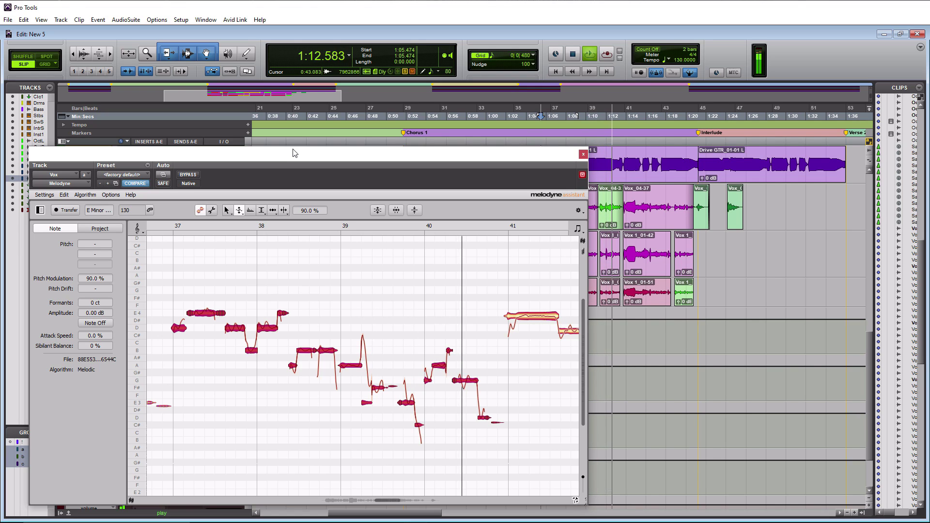
key("space")
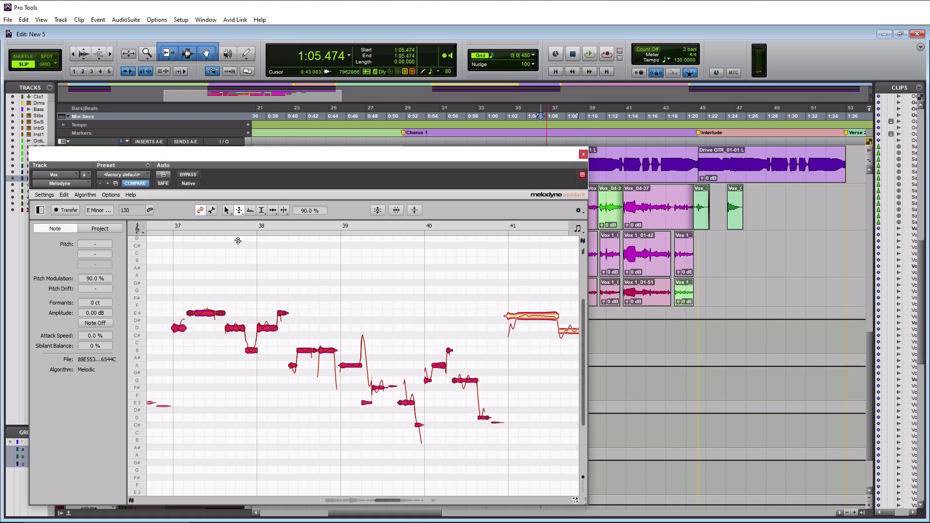
Step: Clear the note selection and replay the opening of the phrase in bar 37
left_click(227, 210)
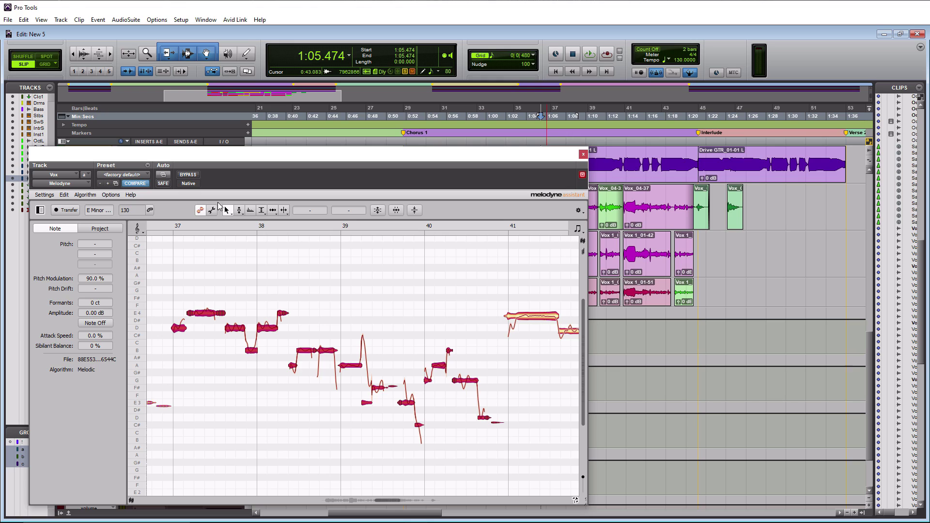
left_click(223, 288)
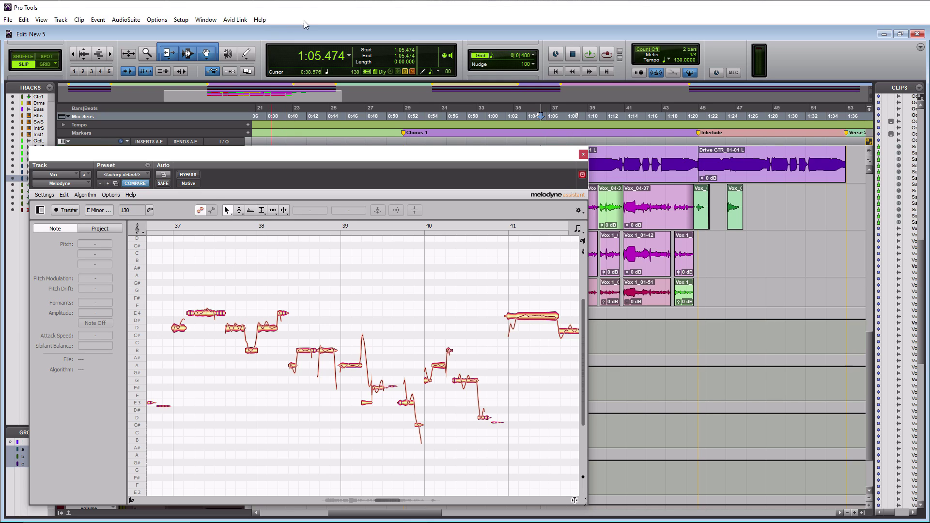
key("space")
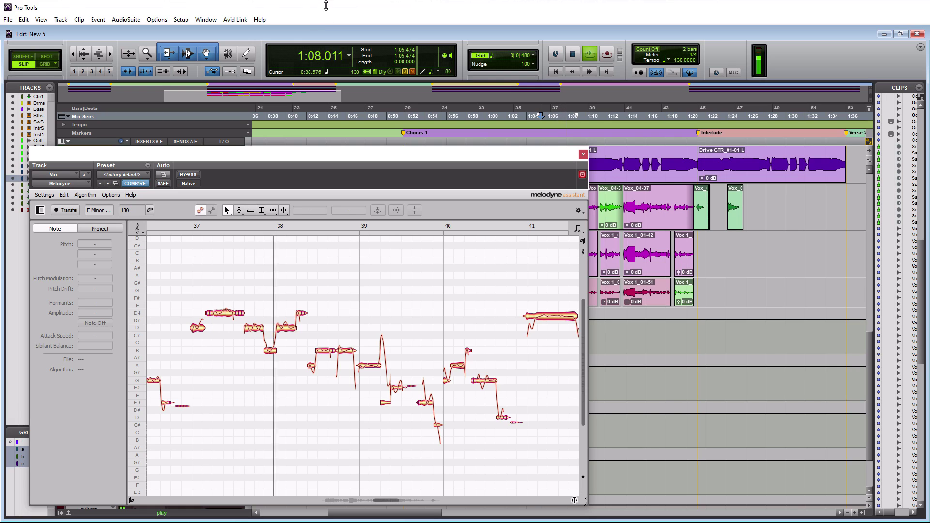
key("space")
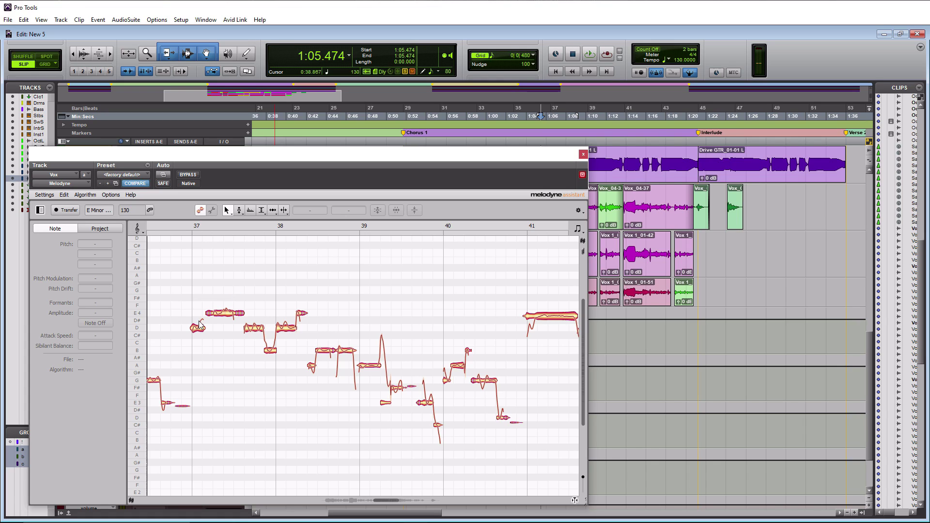
Step: Split the D4 note at the start of bar 37, raise its parts to about D#4 and E4, and audition the phrase
left_click(197, 326)
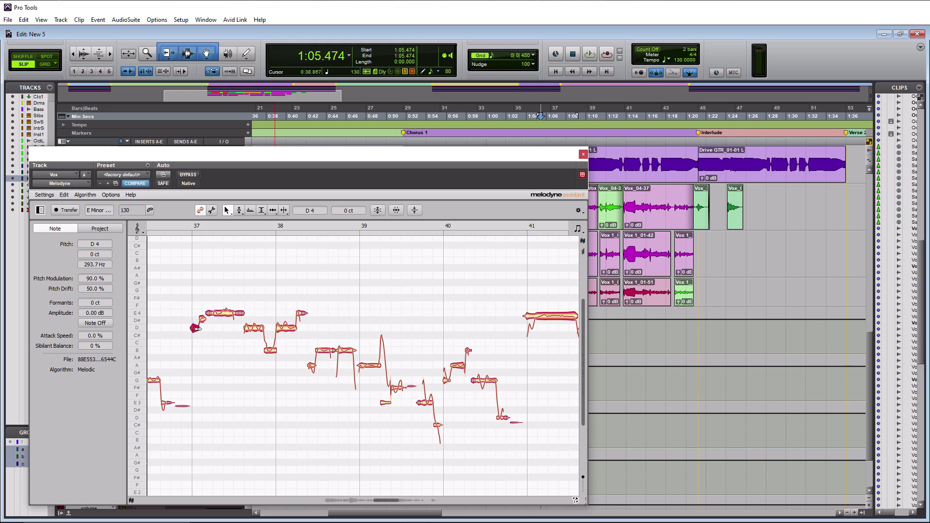
mouse_move(186, 313)
left_mouse_down()
mouse_move(204, 331)
mouse_move(205, 315)
left_mouse_up()
key("space")
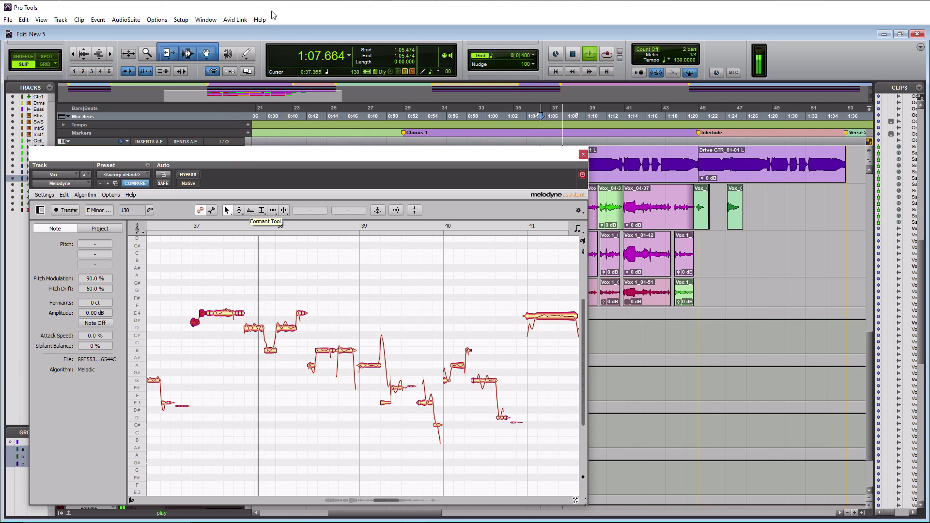
key("space")
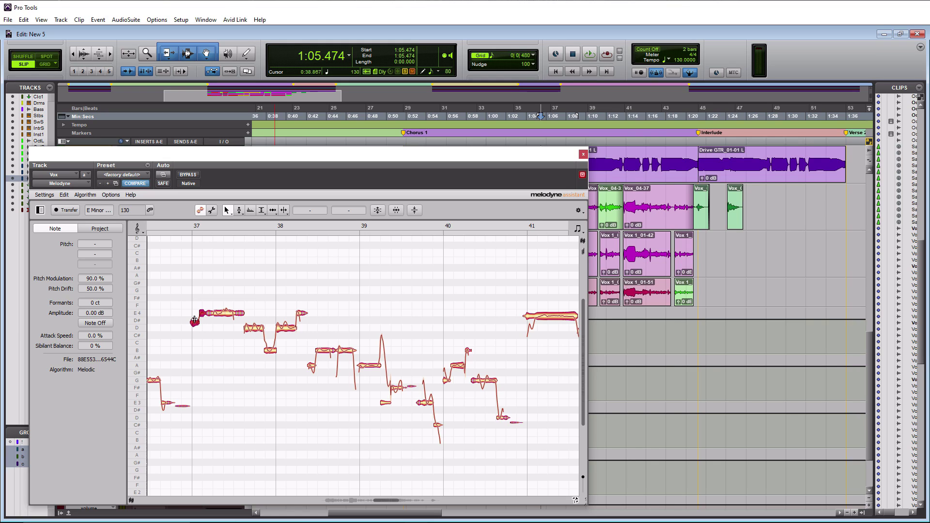
left_click_drag(186, 298, 200, 326)
key("space")
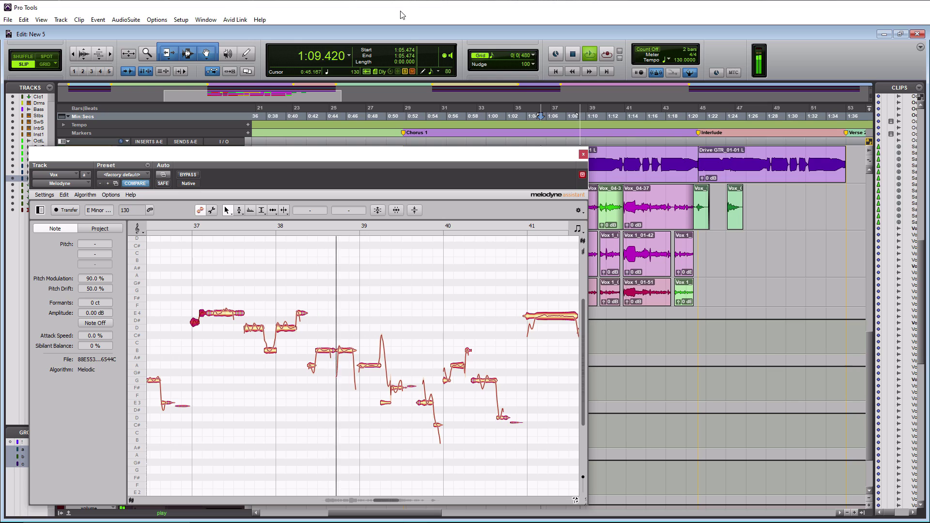
key("space")
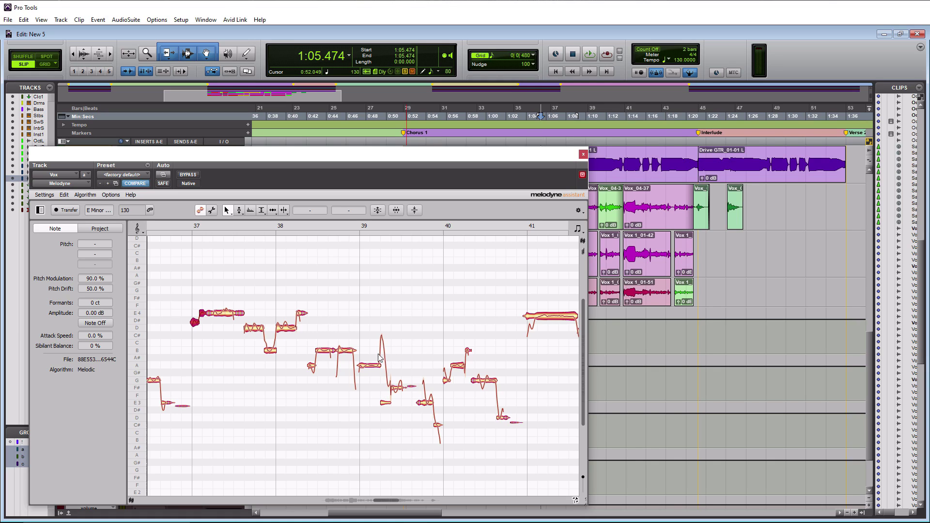
Step: Try splitting the F#3 note in bar 39, and undo the split
left_click(379, 362)
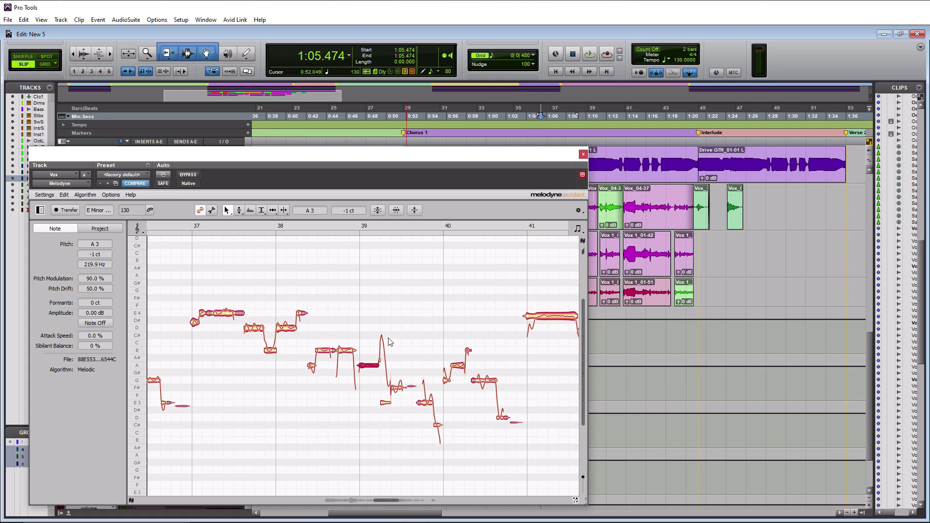
left_click(393, 386)
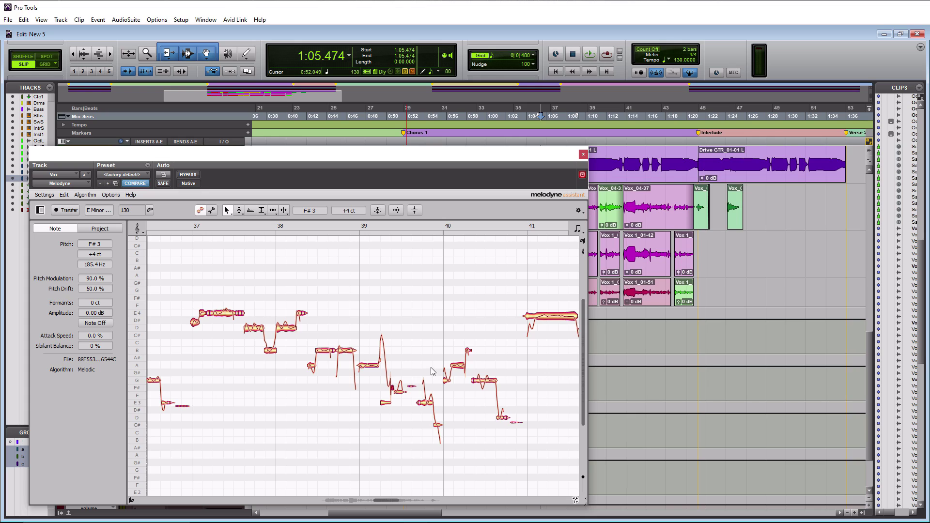
left_click(66, 194)
left_click(71, 203)
Step: Play the phrase from bar 37 through the notes of bar 39
left_click_drag(326, 153, 312, 236)
left_click(556, 140)
key("space")
left_click_drag(396, 237, 355, 161)
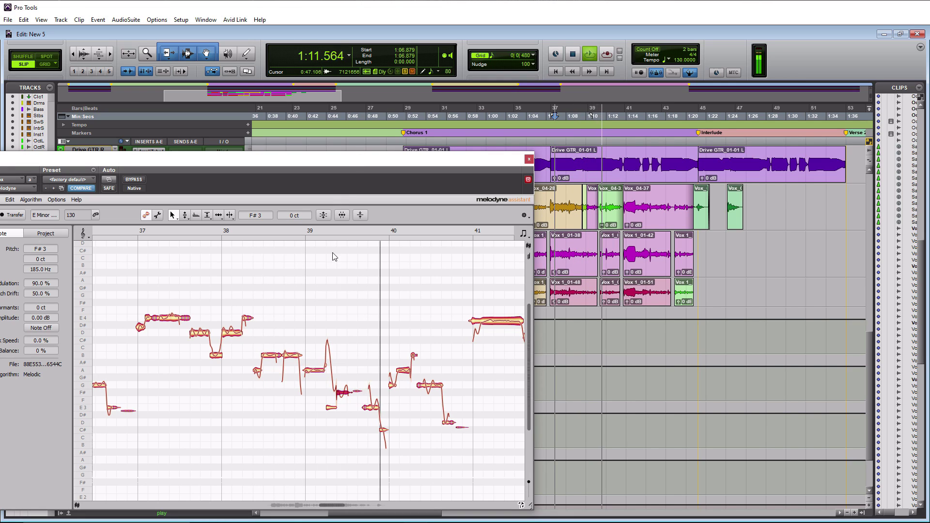
key("space")
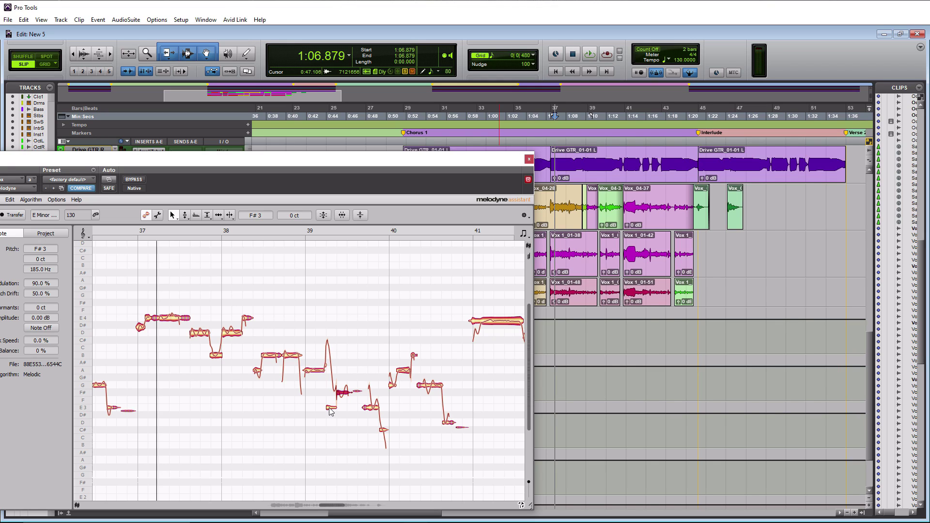
Step: Lower the short E3 note in bar 39 to D#3 at +3 ct, auditioning the phrase from bar 37
left_click_drag(331, 411, 332, 413)
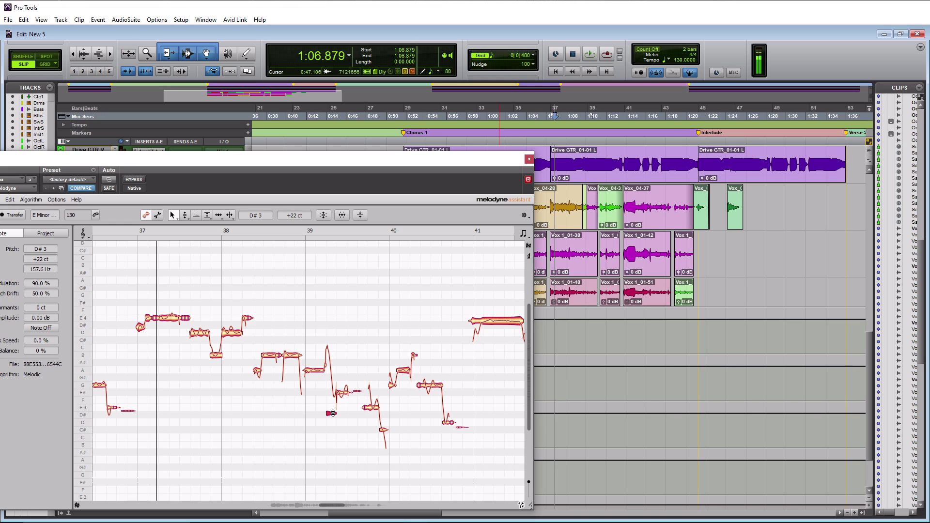
key("space")
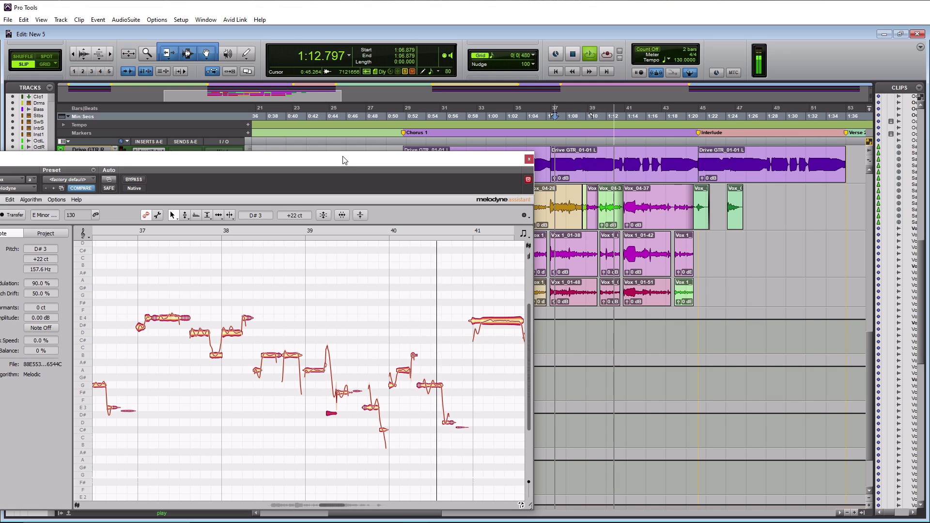
key("space")
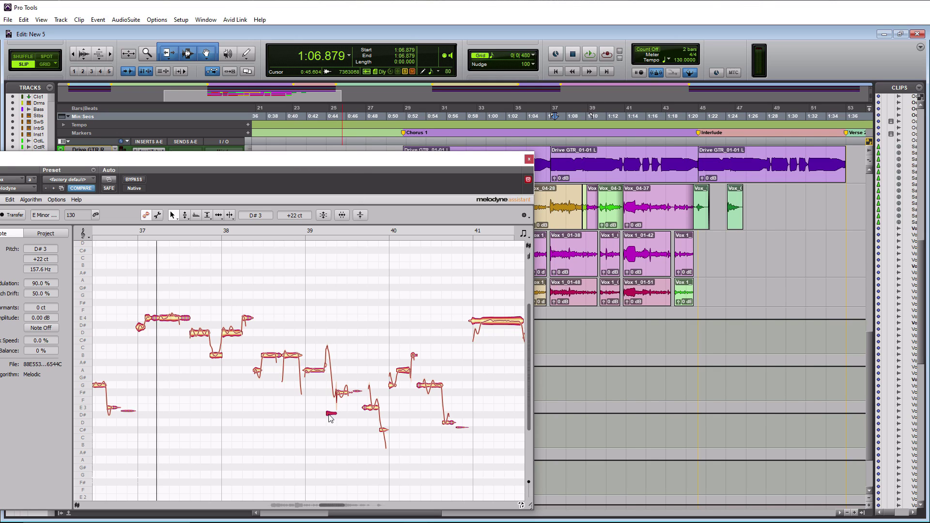
left_click_drag(331, 417, 332, 415)
key("space")
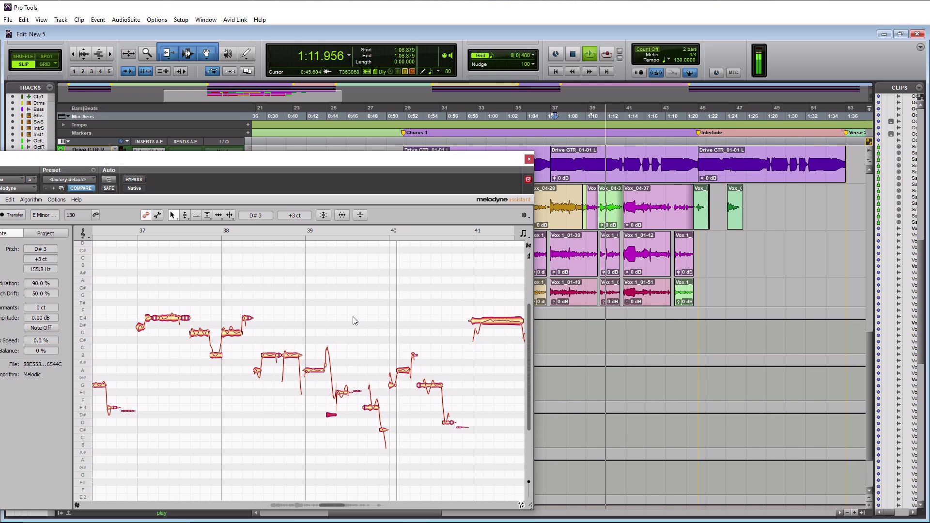
Step: Split the F#3 note in bar 39, raise its first part to G3 at -18 ct, and audition the phrase from bar 37
key("space")
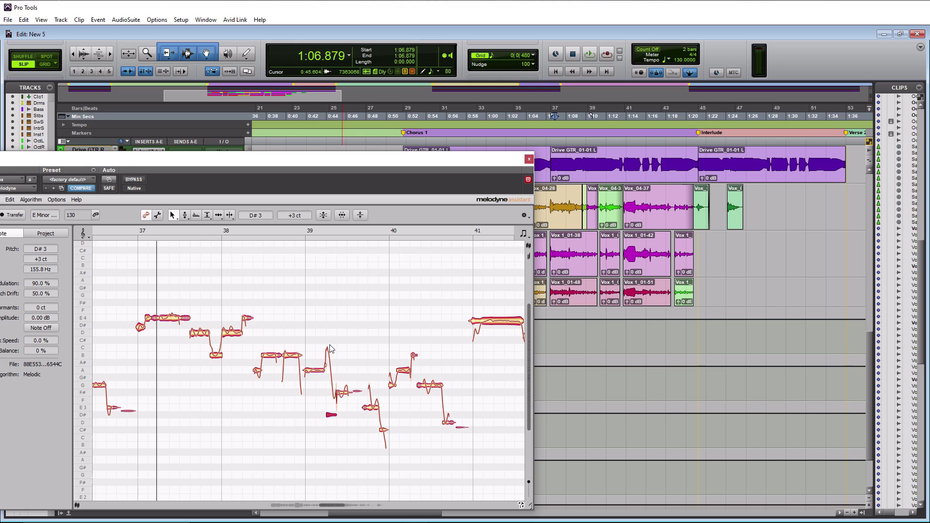
left_click(344, 390)
left_click(347, 396)
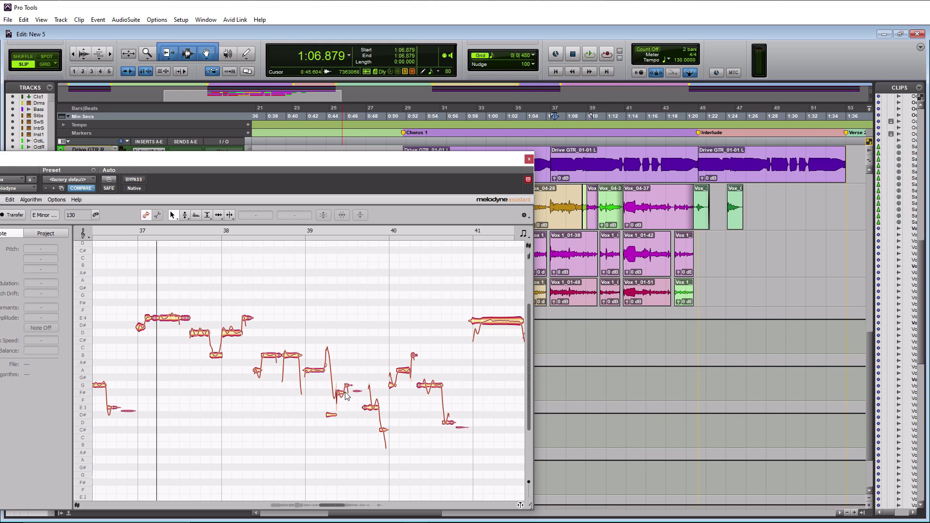
left_click(342, 396)
left_click(343, 386)
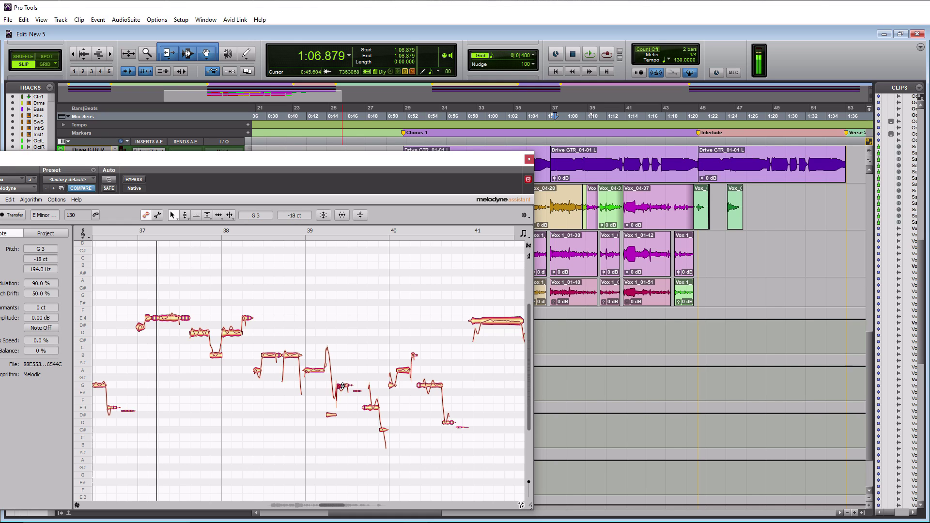
key("space")
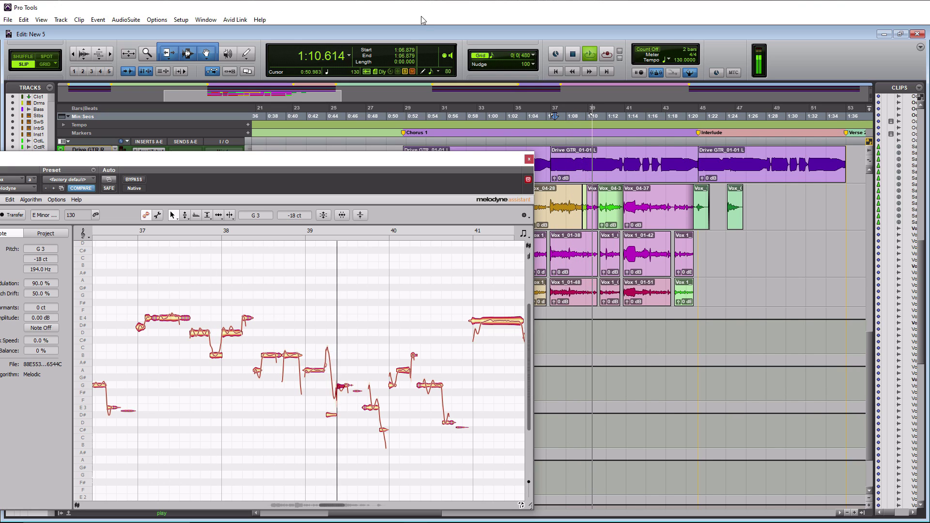
key("space")
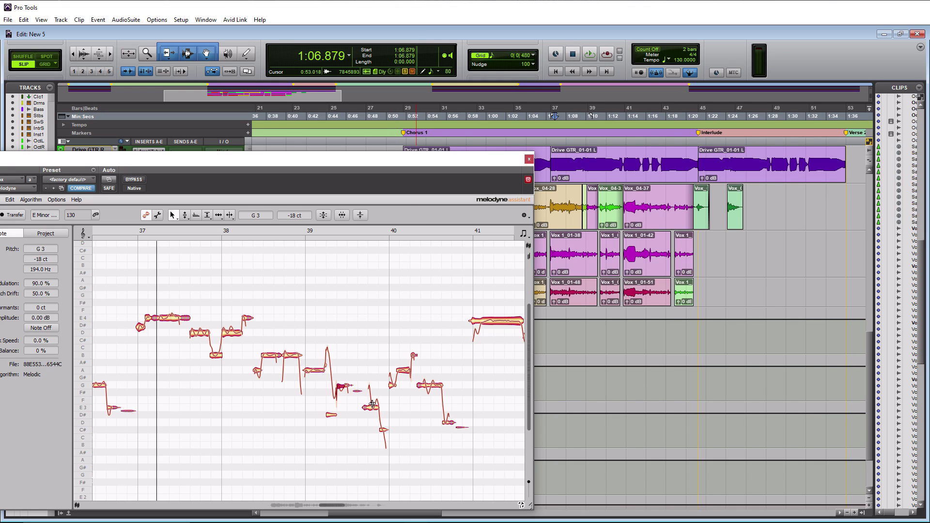
Step: Split the E3 note near the end of bar 39 into three, raise its first part to about G3, and audition the phrase
left_click_drag(371, 405, 373, 385)
left_click_drag(368, 386, 369, 385)
left_click(375, 401)
key("space")
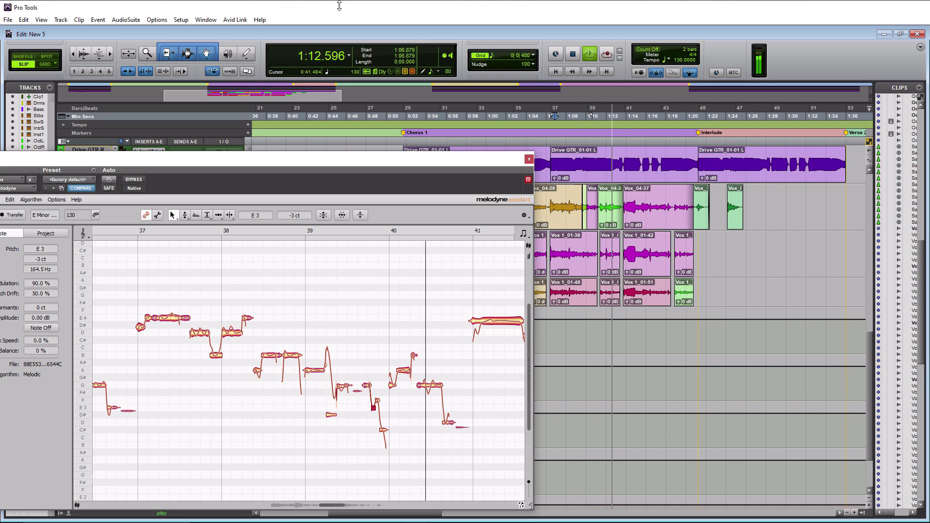
key("space")
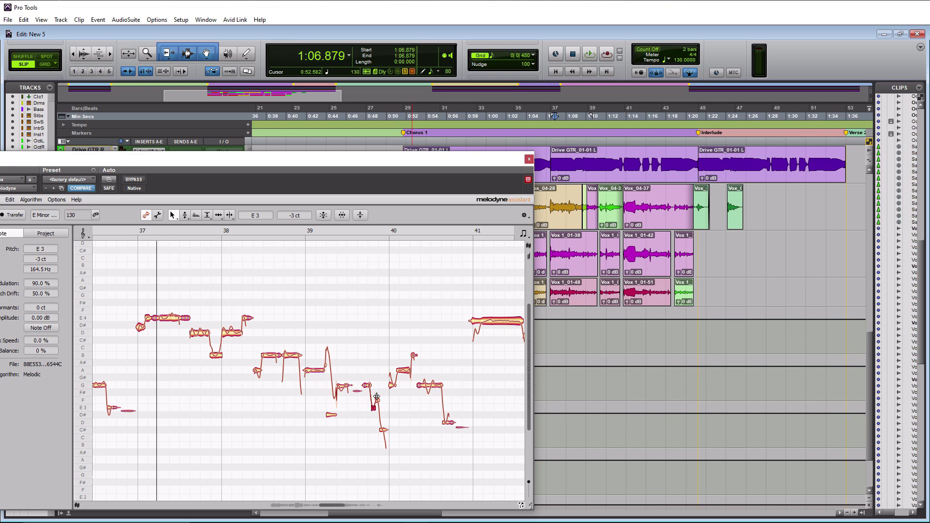
Step: Lower the last two parts of the split note in bar 39 to about D#3 and E3, and audition the phrase
left_click_drag(377, 401, 378, 407)
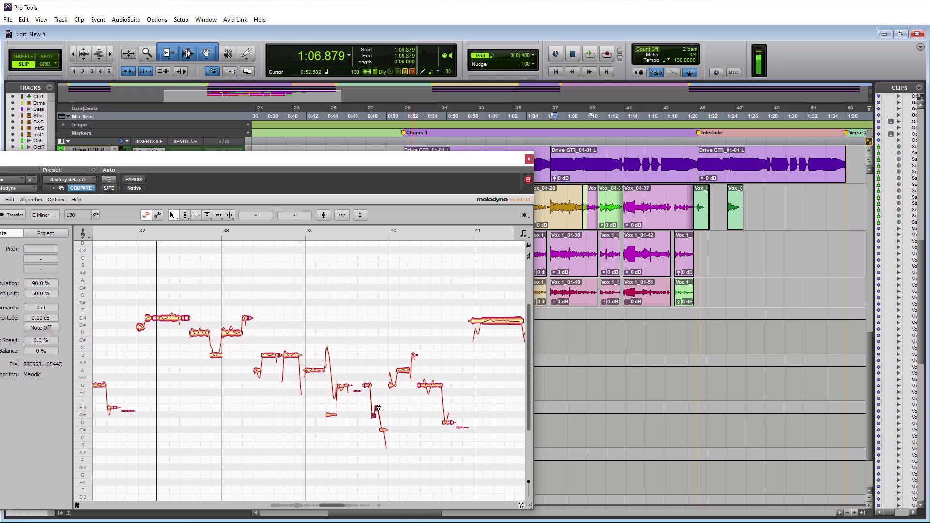
key("space")
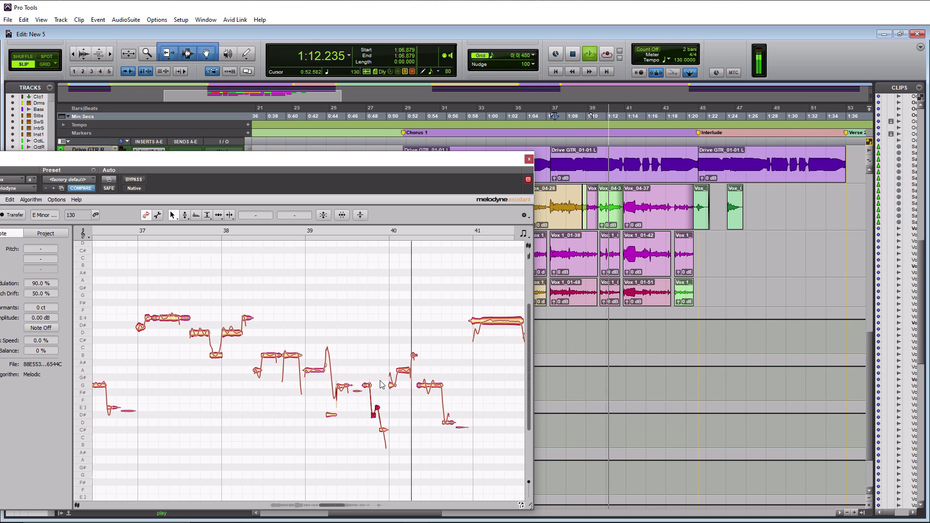
key("space")
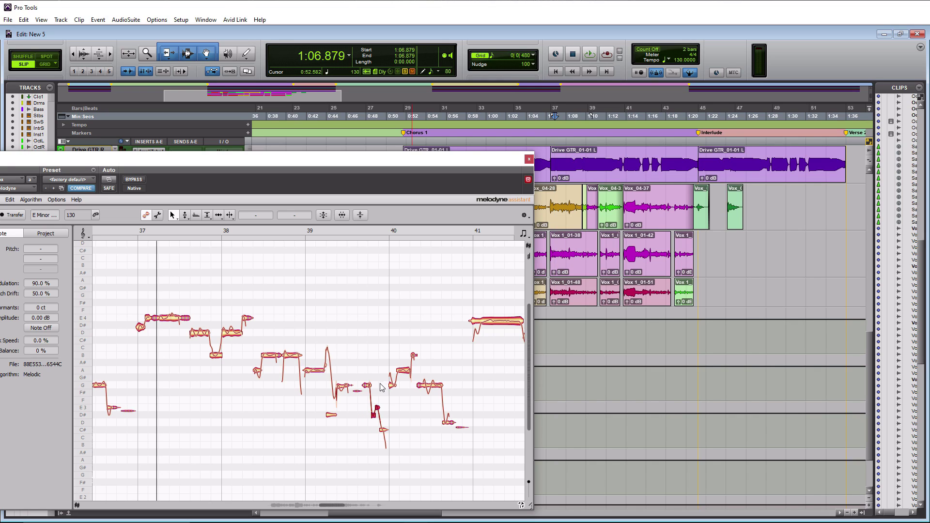
Step: Split the C#3 note at the end of bar 39, lower its parts to about C3, and audition the phrase
left_click(382, 427)
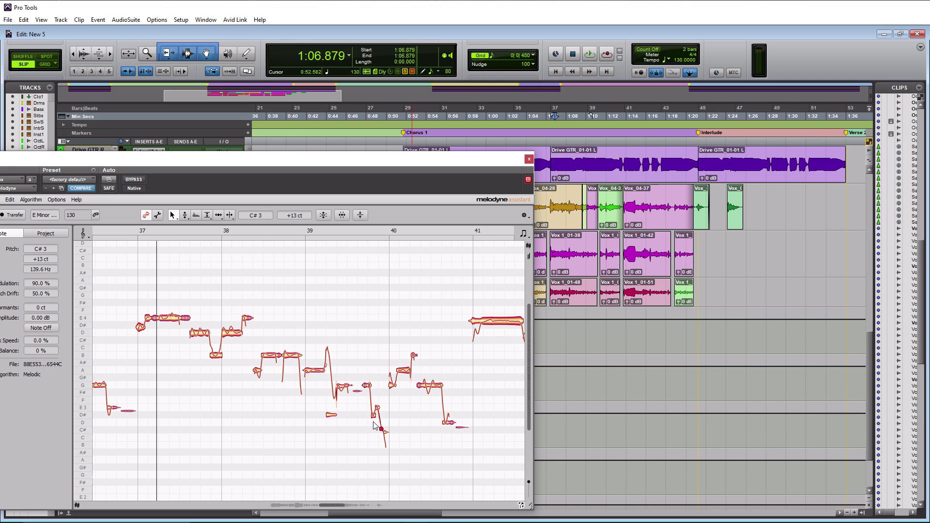
left_click_drag(382, 429, 383, 438)
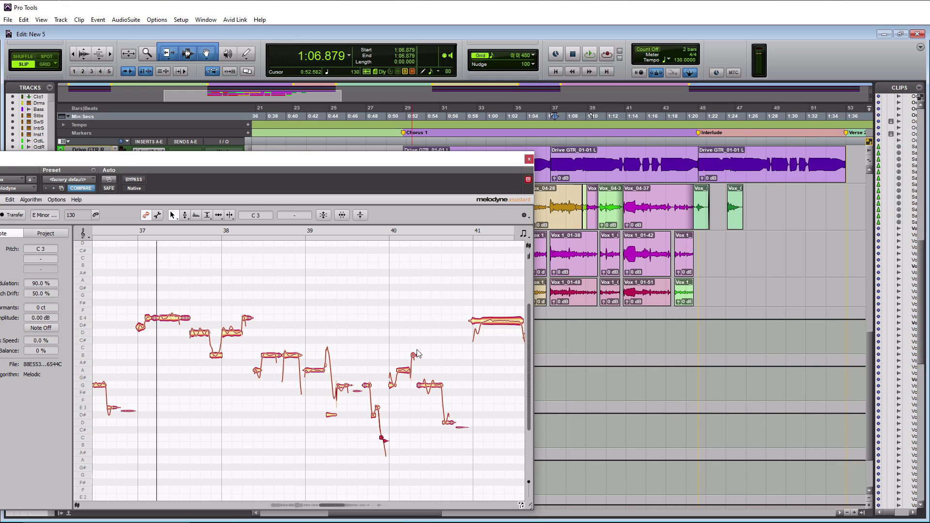
key("space")
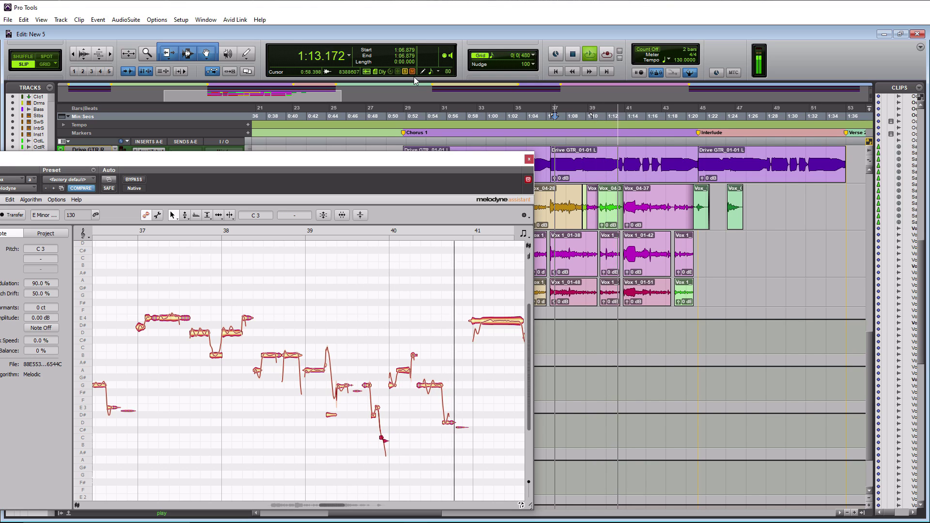
key("space")
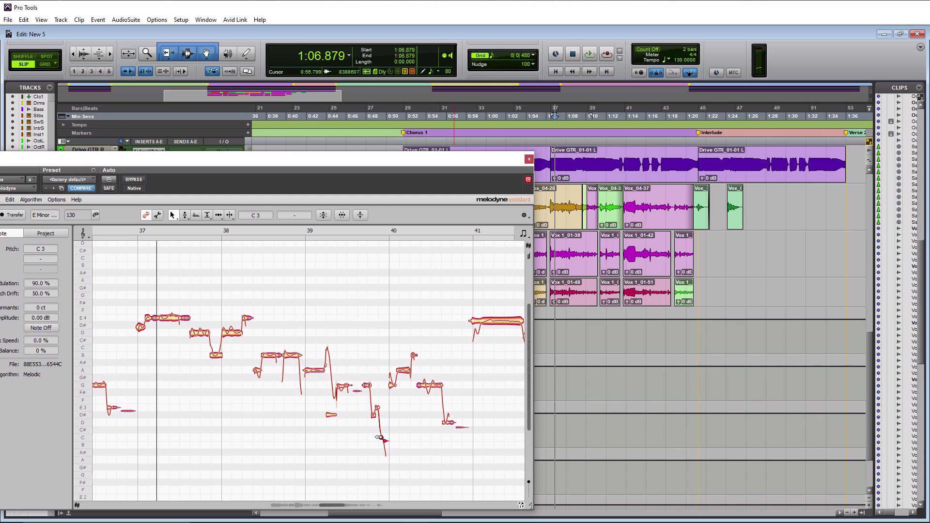
Step: Raise the two short notes at the end of bar 39 to slightly above C3, and replay the phrase from bar 37
left_click_drag(382, 440, 383, 433)
key("space")
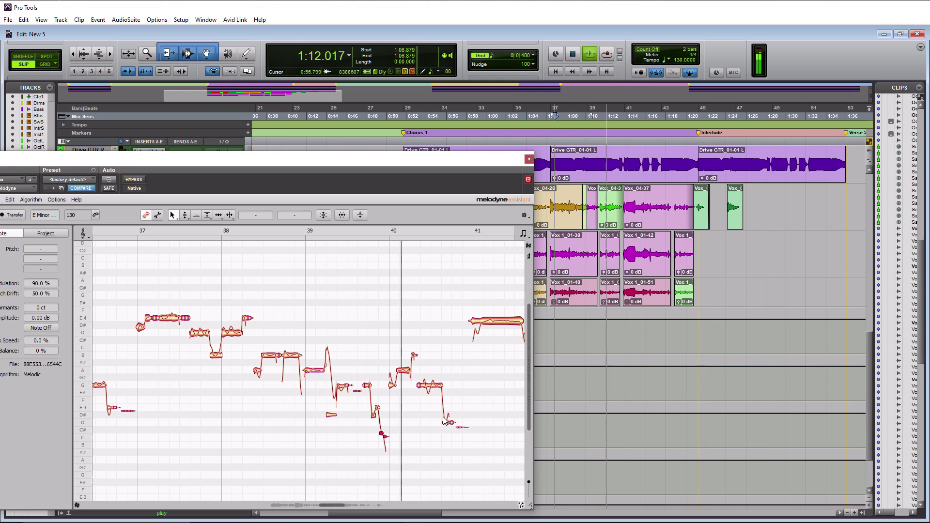
key("space")
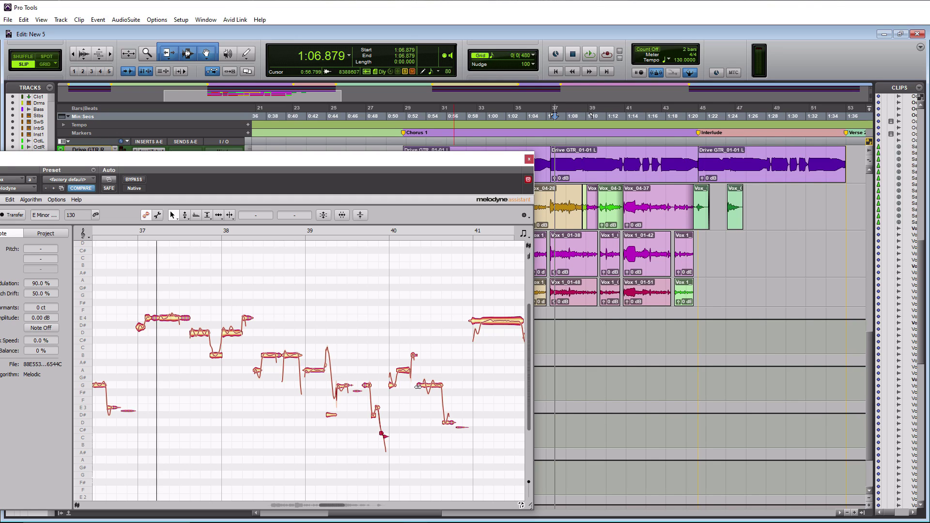
key("space")
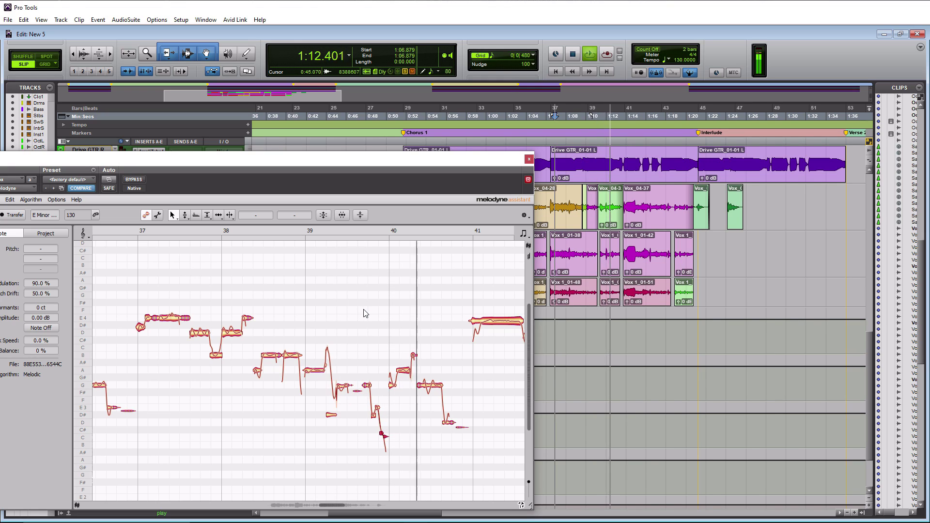
key("space")
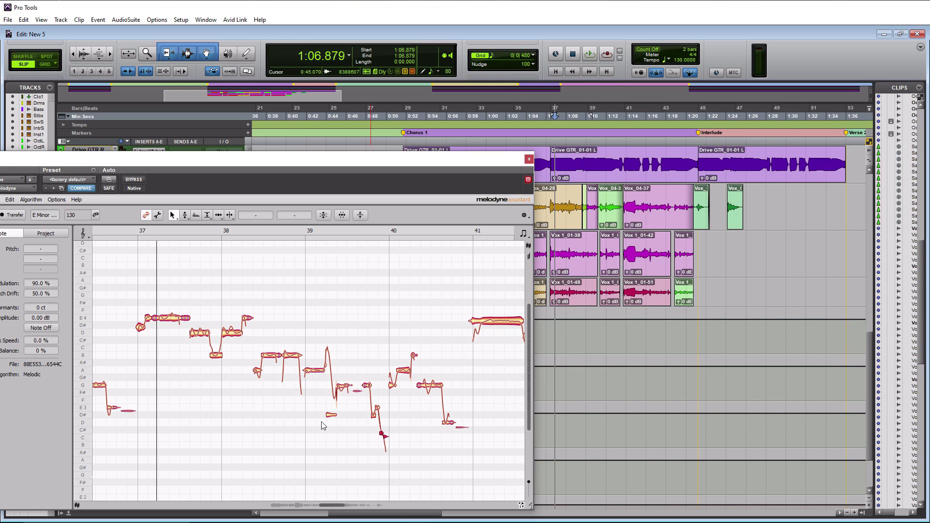
Step: Select the notes of bars 41 to 45 and correct their pitch center by 100% and pitch drift by about 50%
left_click_drag(326, 503, 347, 504)
left_click_drag(122, 277, 502, 462)
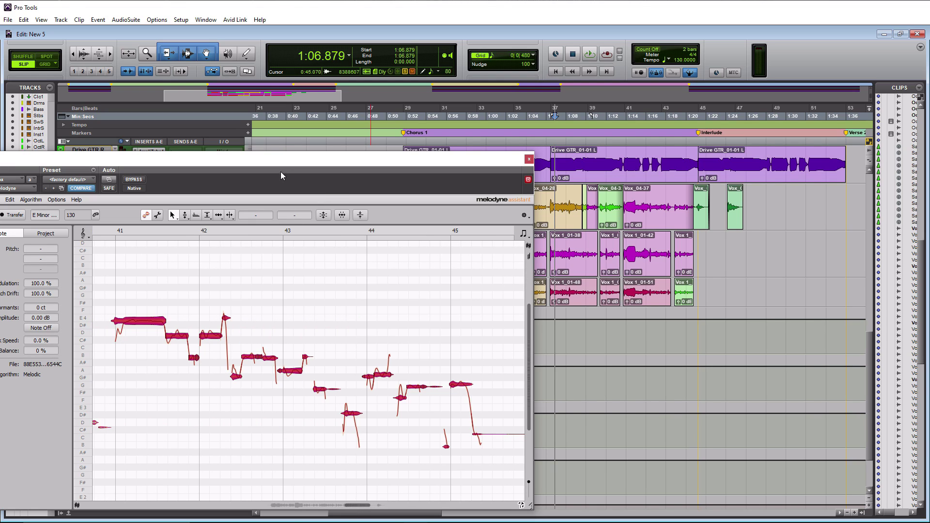
left_click(323, 215)
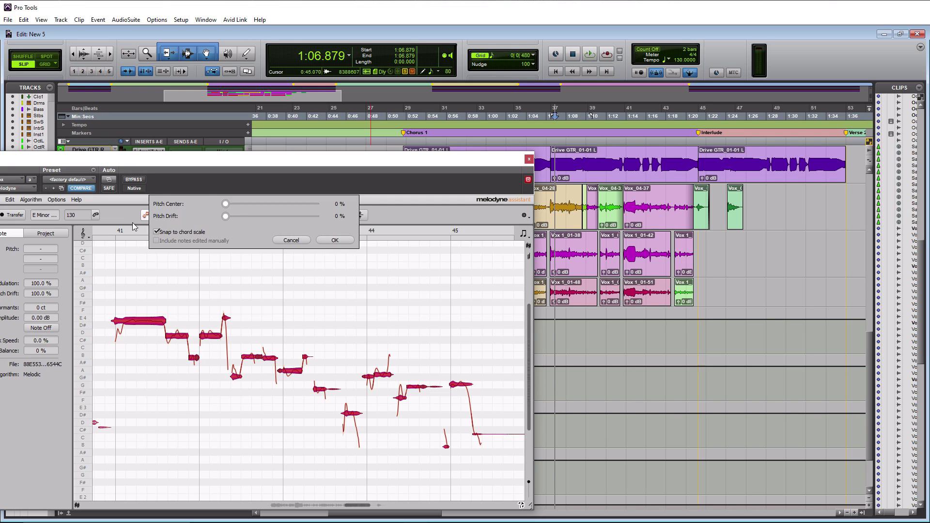
left_click_drag(227, 203, 334, 209)
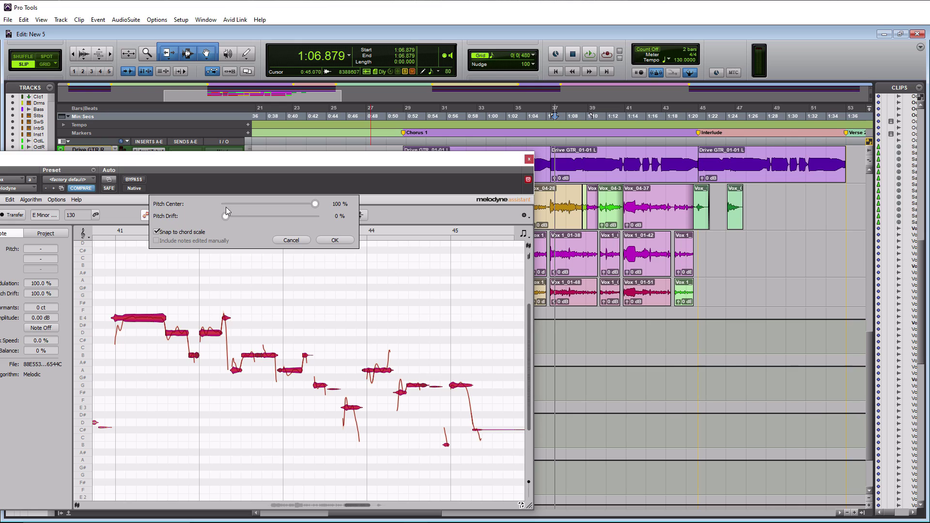
left_click_drag(225, 216, 269, 224)
left_click(334, 240)
Step: Set the pitch modulation of the selected notes in bars 41 to 45 to 90% and play back the phrase
left_click(184, 215)
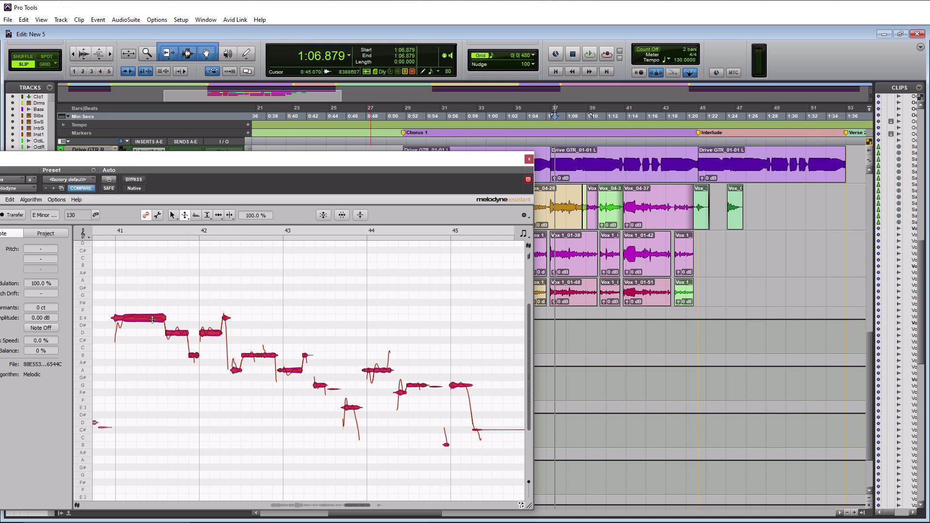
left_click_drag(148, 319, 150, 325)
left_click(611, 135)
key("space")
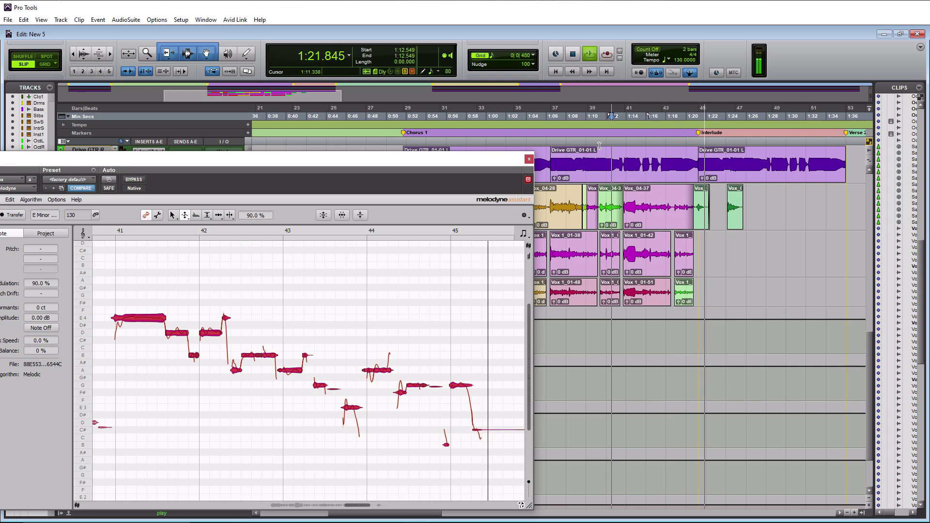
key("space")
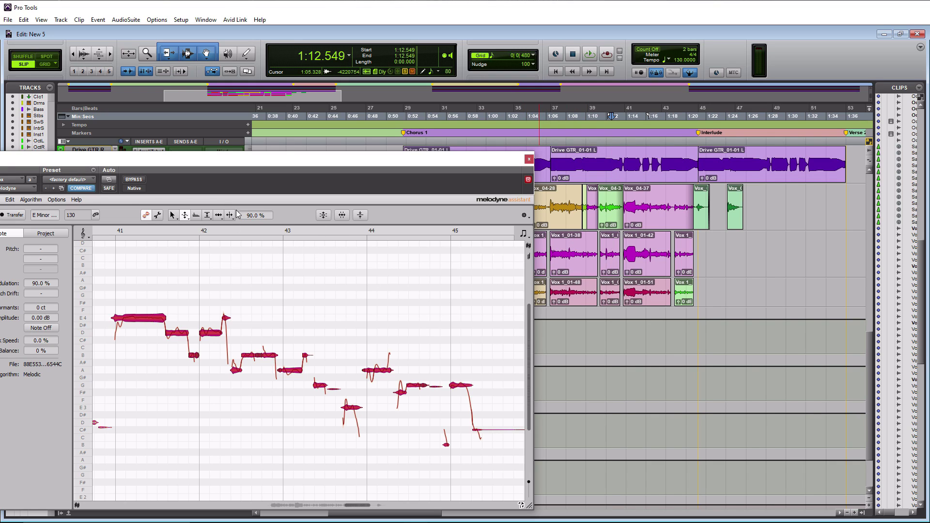
Step: Split the long E4 note at the start of bar 41 so its first part sits at D4 +45 ct, and audition the phrase
left_click(210, 291)
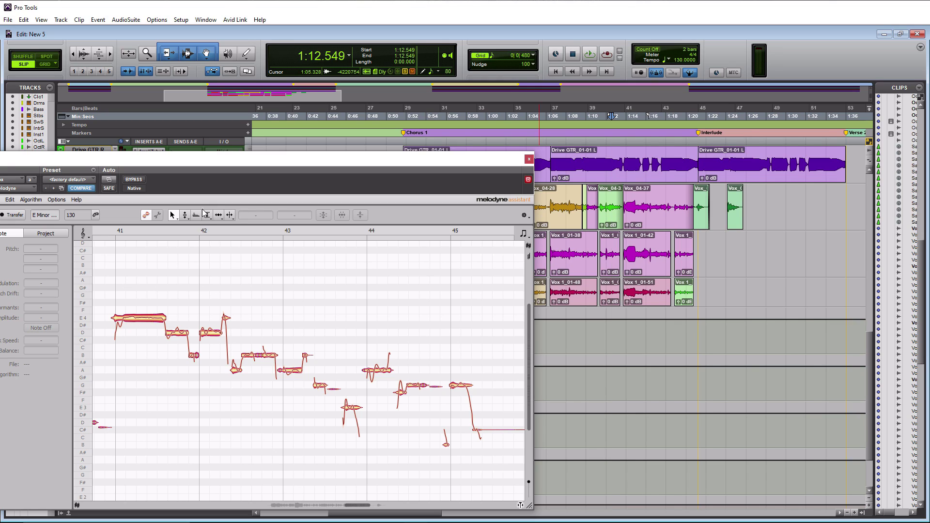
left_click(123, 314)
double_click(123, 314)
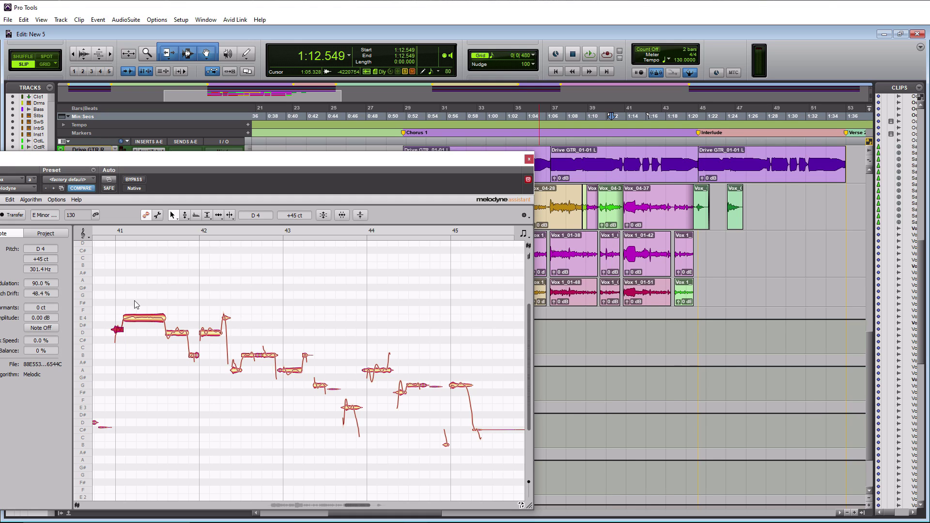
key("space")
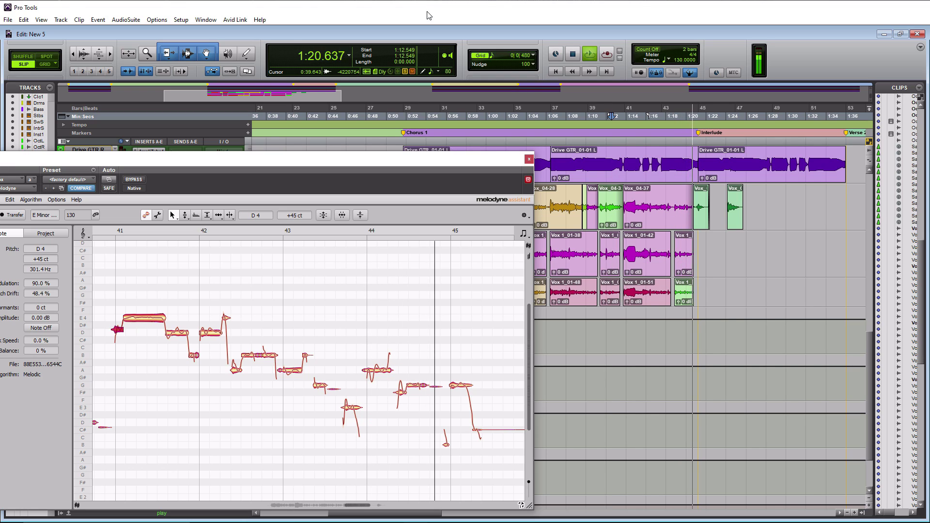
key("space")
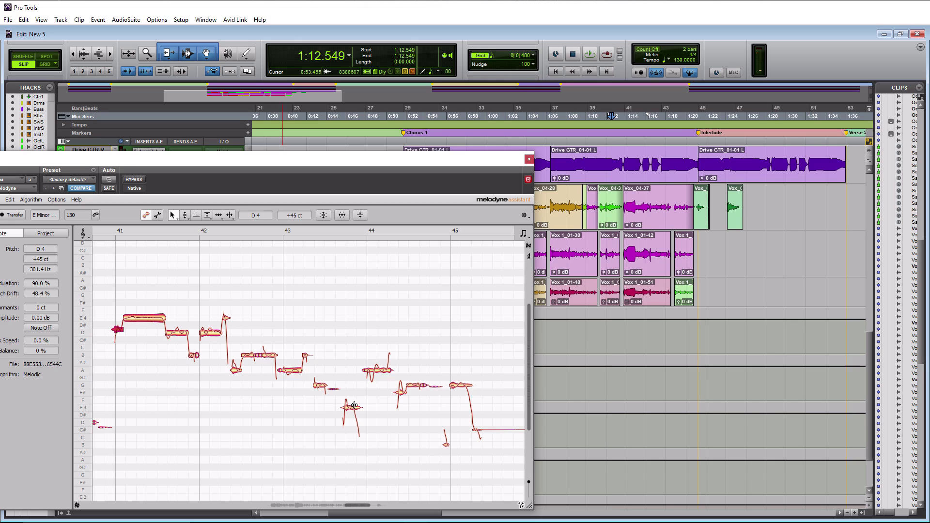
Step: Split the E3 note just before bar 44, leaving its first part at E3 +3 ct, and audition the phrase
left_click(353, 405)
left_click_drag(353, 405, 354, 404)
key("space")
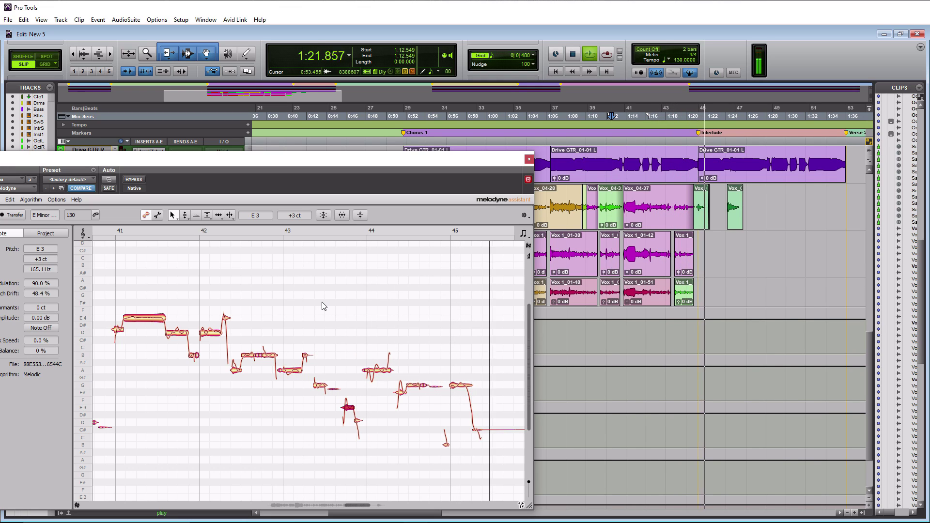
key("space")
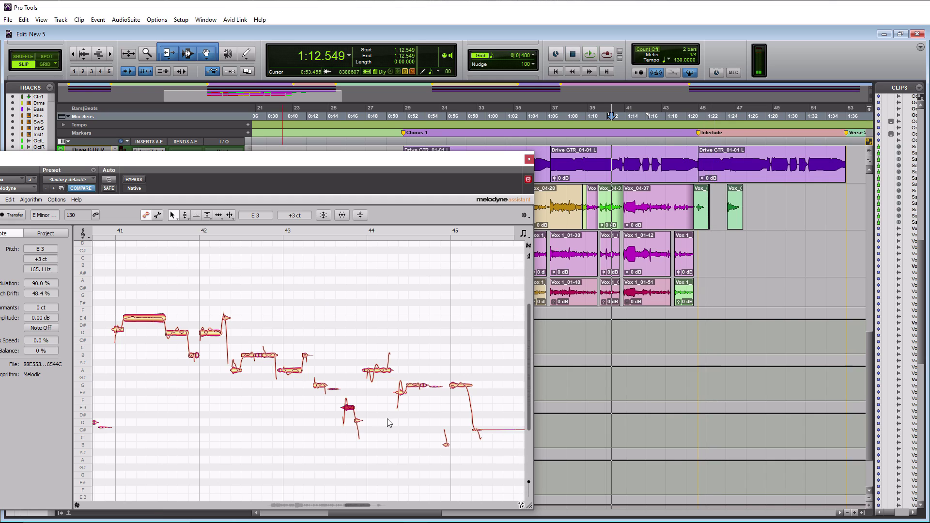
Step: Split the end off the A3 note in bar 44, place it at C4 +1 ct, and audition the phrase
left_click(387, 367)
left_click(391, 349)
key("space")
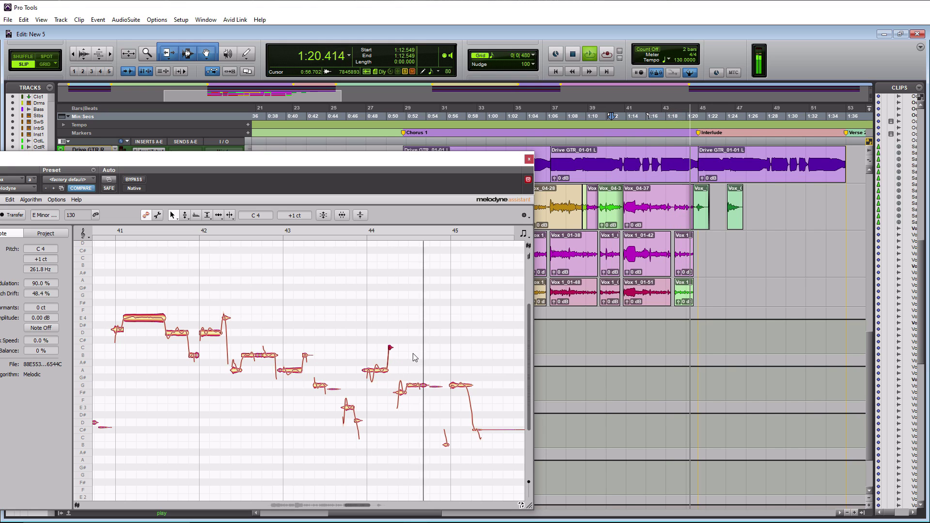
key("space")
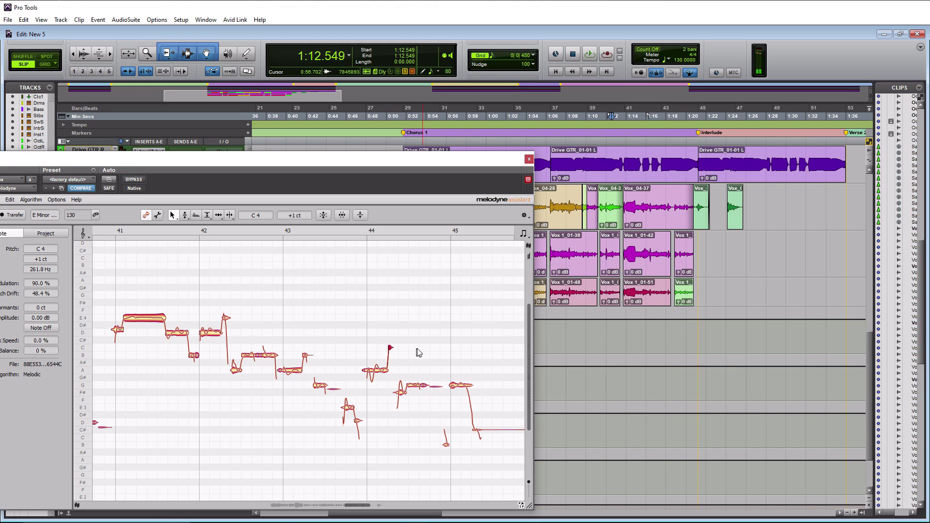
Step: Lower the short split-off note in bar 44 to B3 at -9 ct and audition the phrase
left_click_drag(391, 350, 392, 355)
key("space")
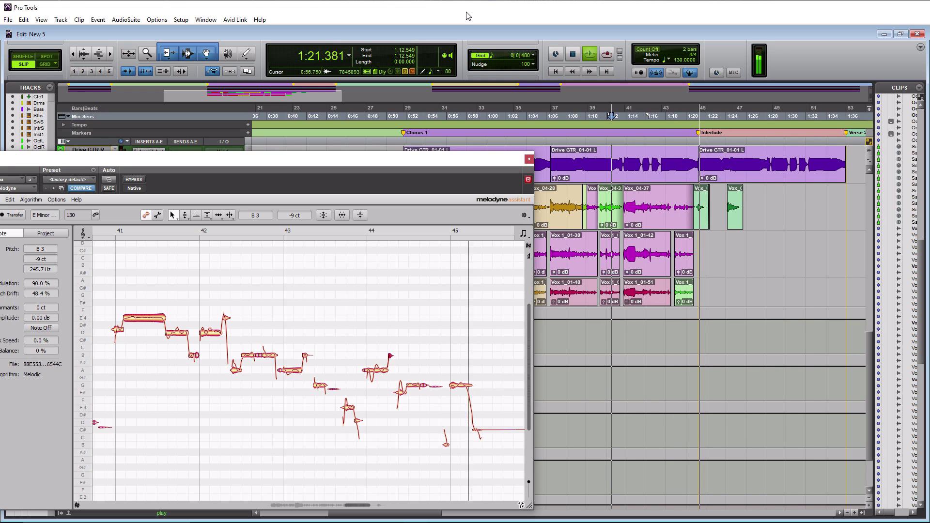
key("space")
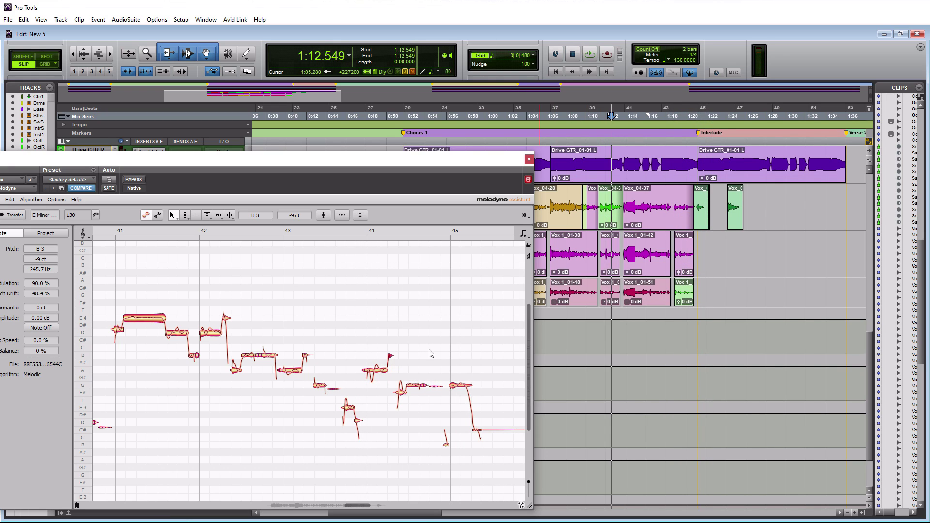
left_click_drag(353, 505, 365, 505)
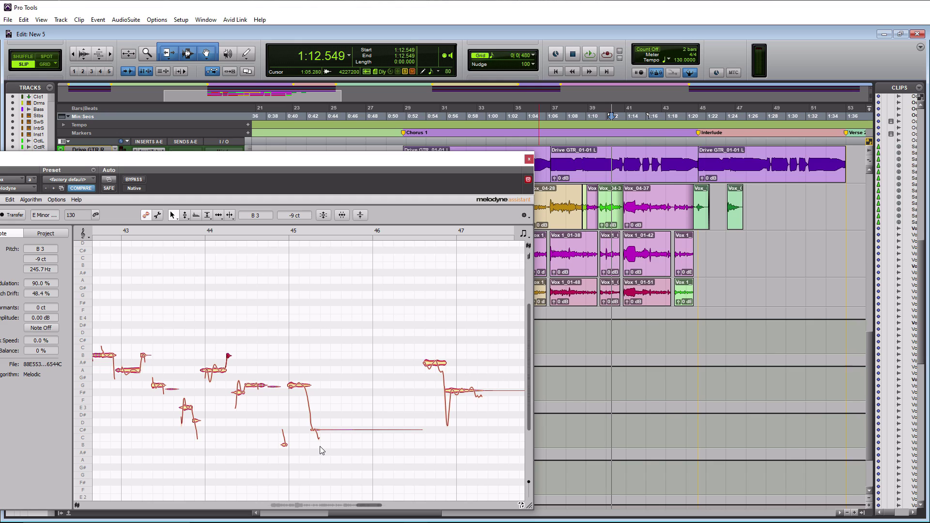
Step: Split the tail off the G3 note at the start of bar 45, leaving its first part at G3 +1 ct, and audition the phrase
left_click(304, 383)
key("space")
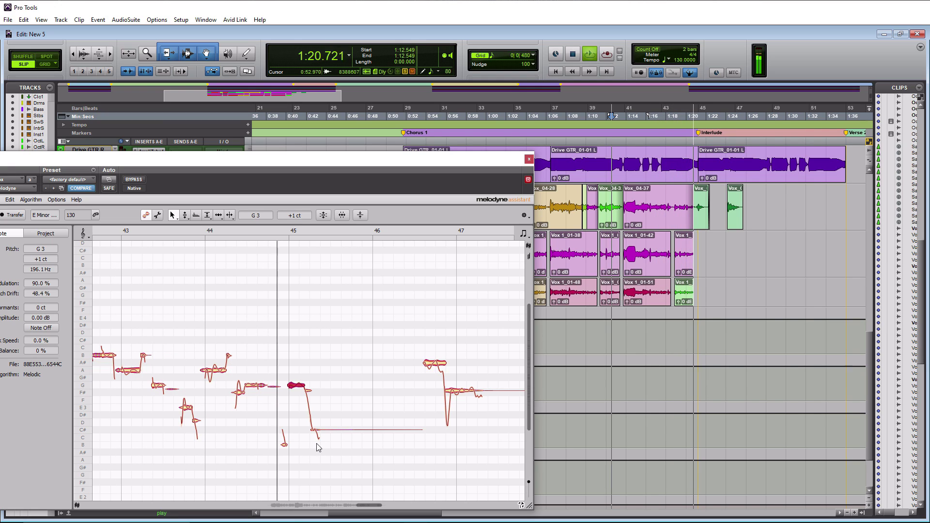
key("space")
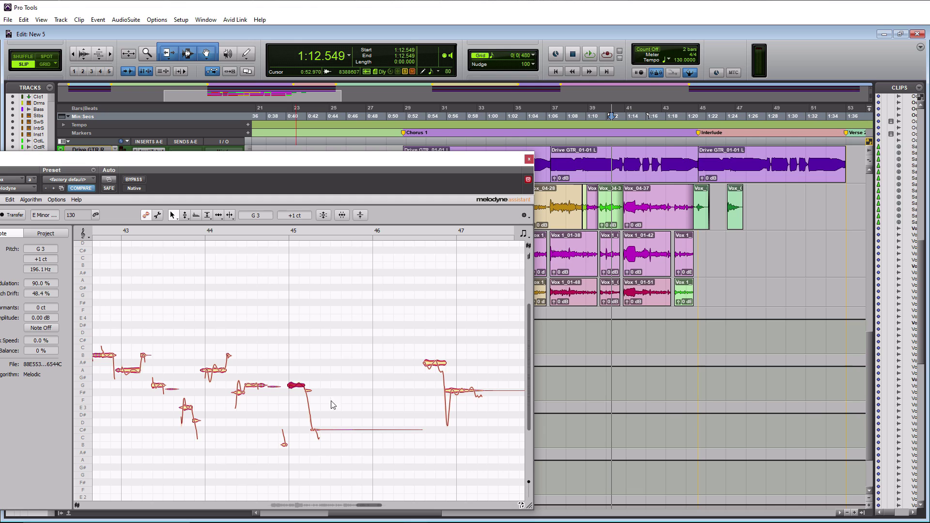
Step: Audition the final phrase around bar 47 from 1:23.647, then correct its notes to 100% pitch center with partial pitch drift correction
left_click_drag(369, 504, 380, 505)
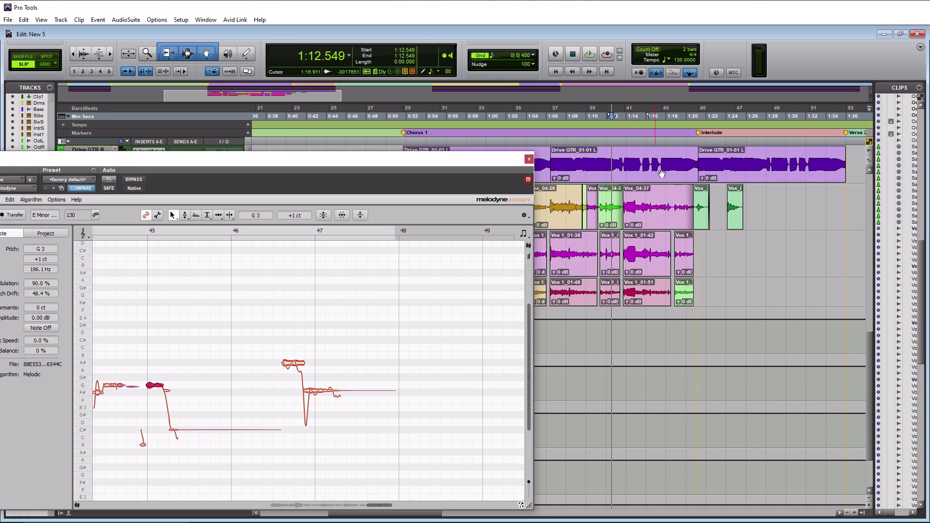
left_click(722, 142)
key("space")
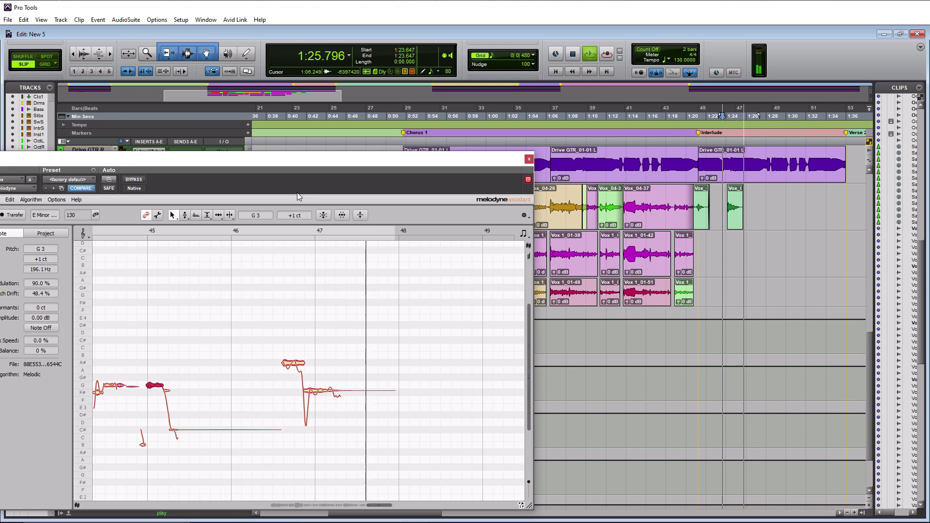
key("space")
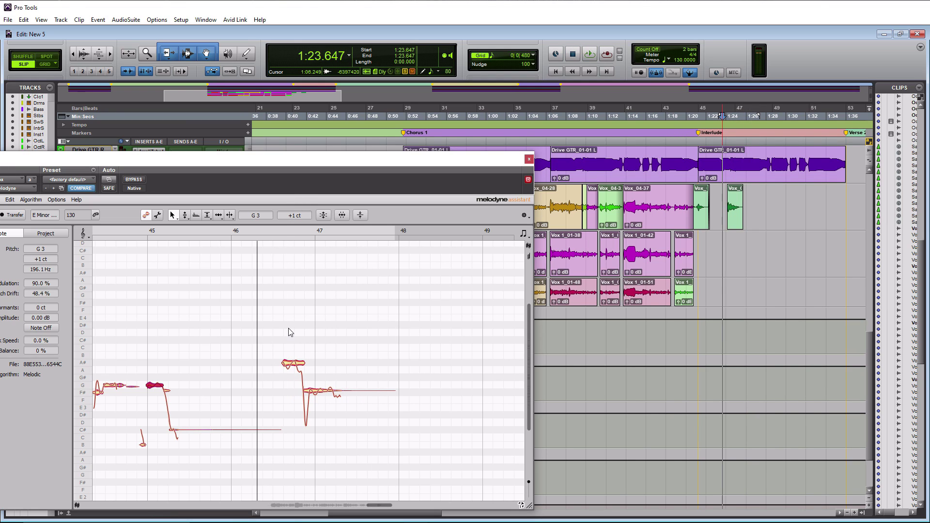
left_click_drag(285, 334, 390, 439)
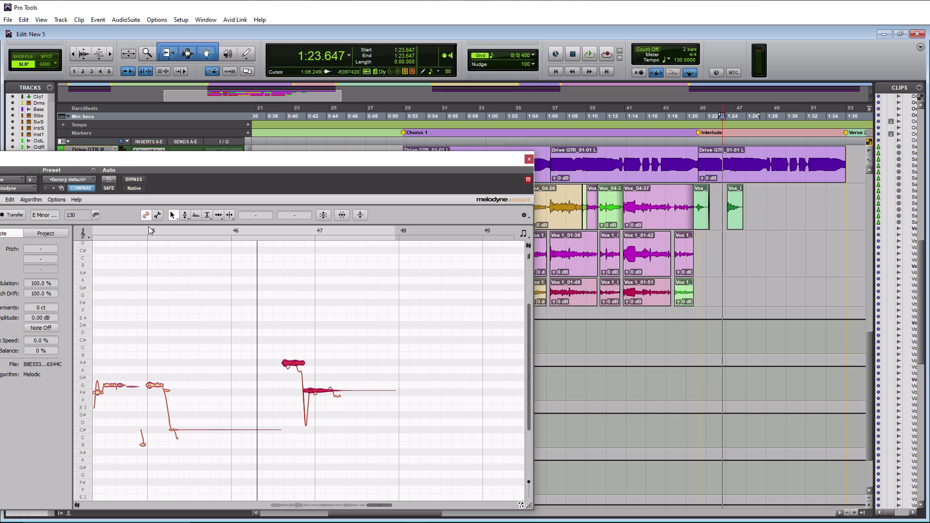
left_click(323, 214)
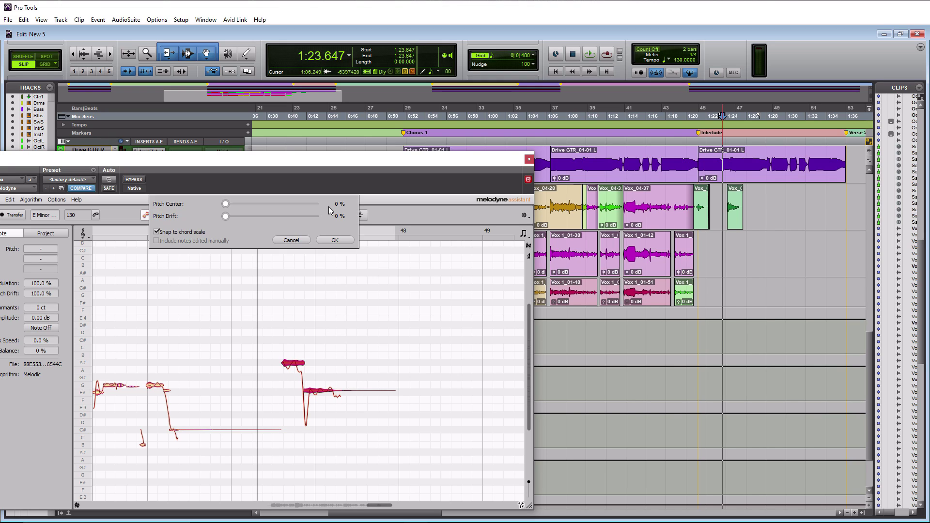
left_click_drag(225, 204, 348, 205)
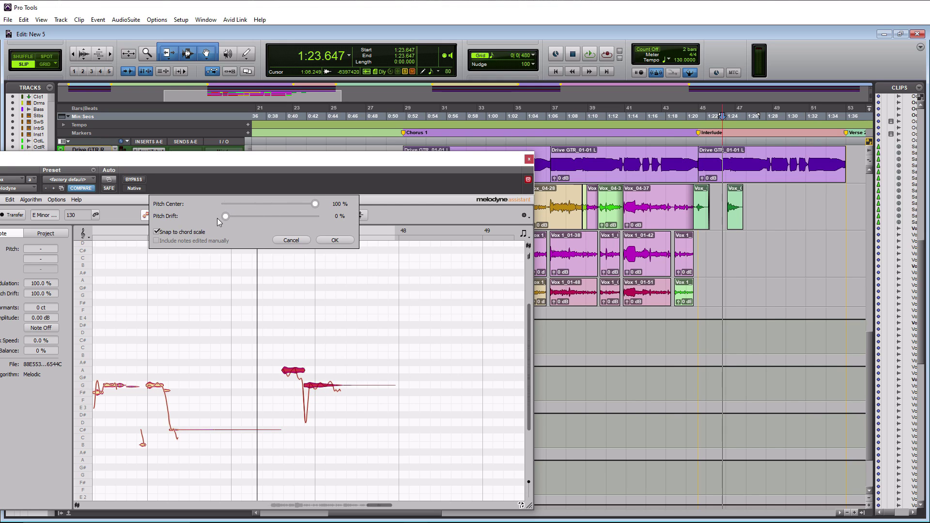
left_click_drag(228, 216, 270, 219)
left_click(333, 240)
Step: Reduce the final phrase's pitch modulation to 92% and audition it
left_click(186, 219)
left_click(189, 227)
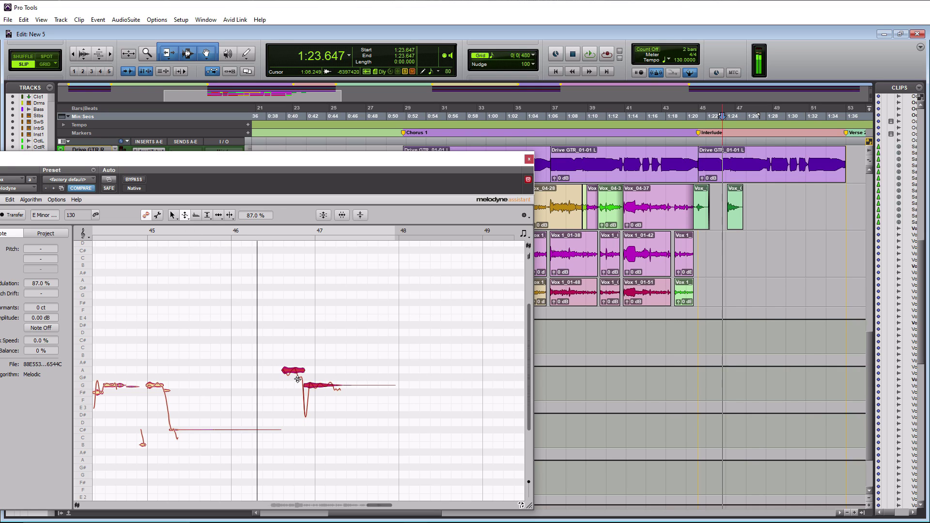
left_click(305, 317)
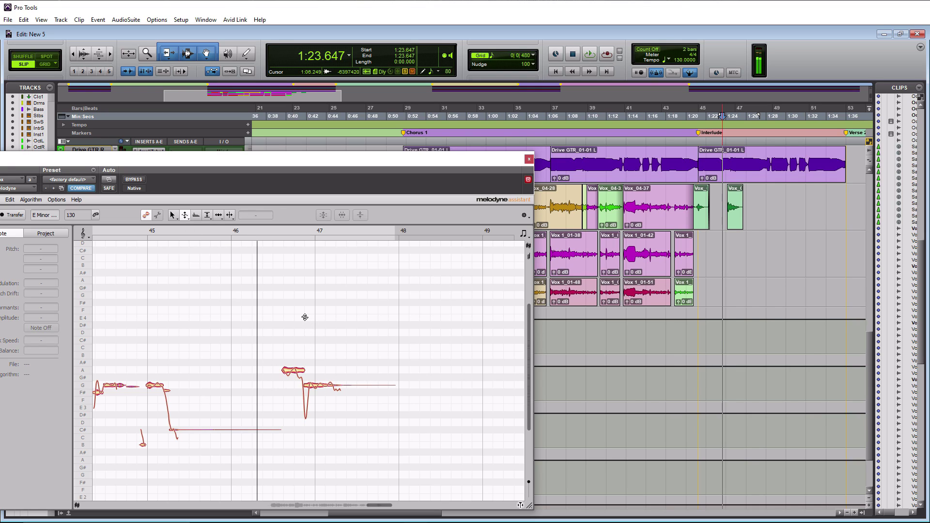
left_click(172, 216)
key("space")
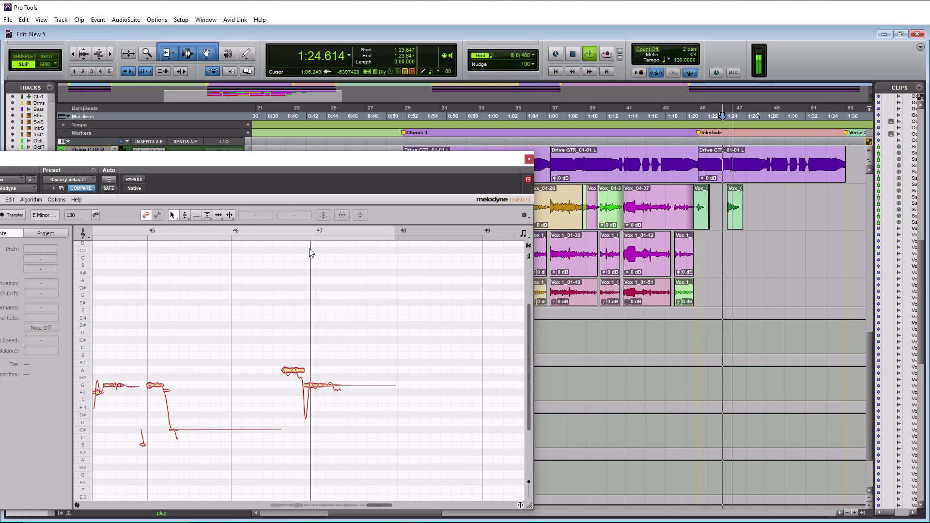
key("space")
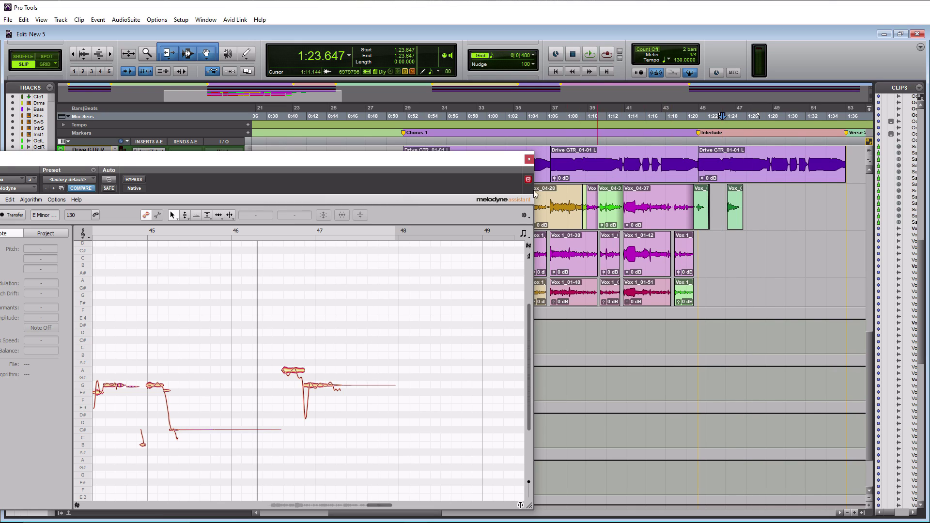
Step: Toggle the lead Vox track's solo, audition the vocal ending from 1:20.497, and reposition the Melodyne window for editing
left_click_drag(161, 160, 175, 247)
left_click(97, 199)
left_click(690, 141)
key("space")
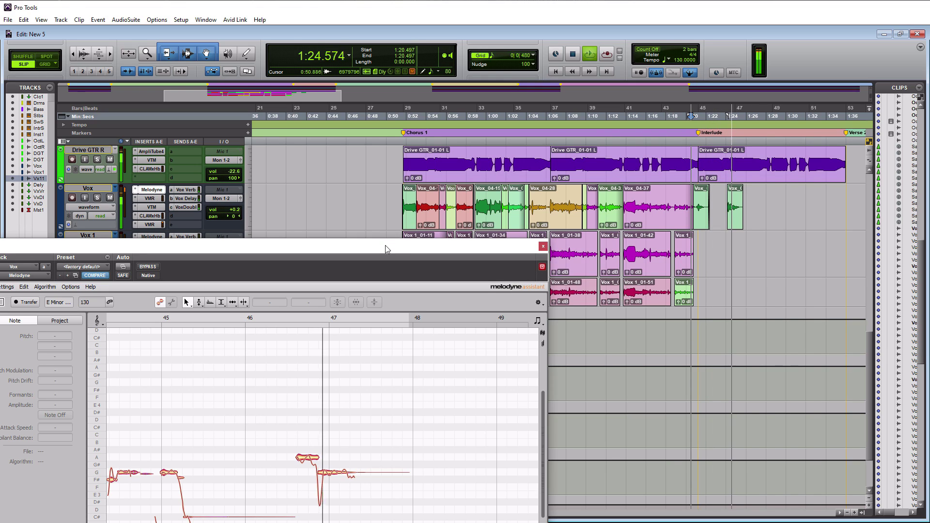
key("space")
left_click_drag(358, 249, 358, 168)
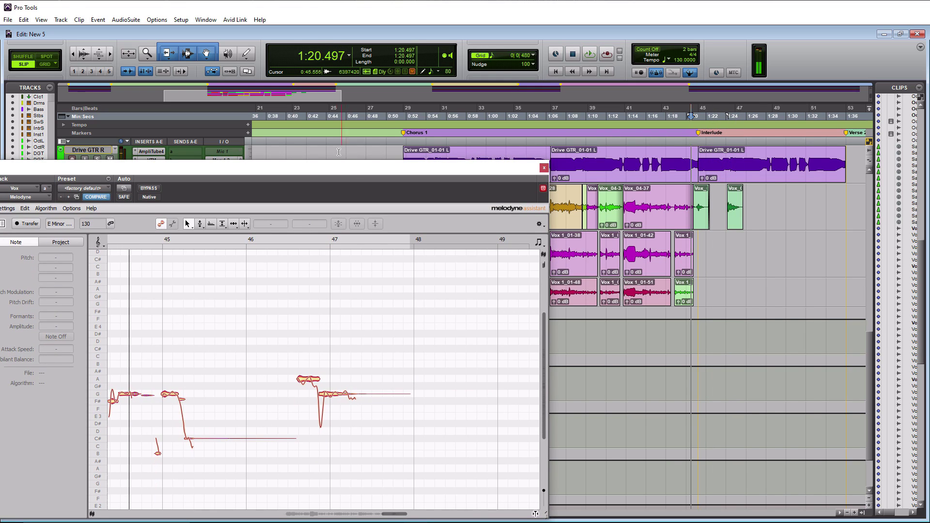
left_click_drag(232, 167, 252, 133)
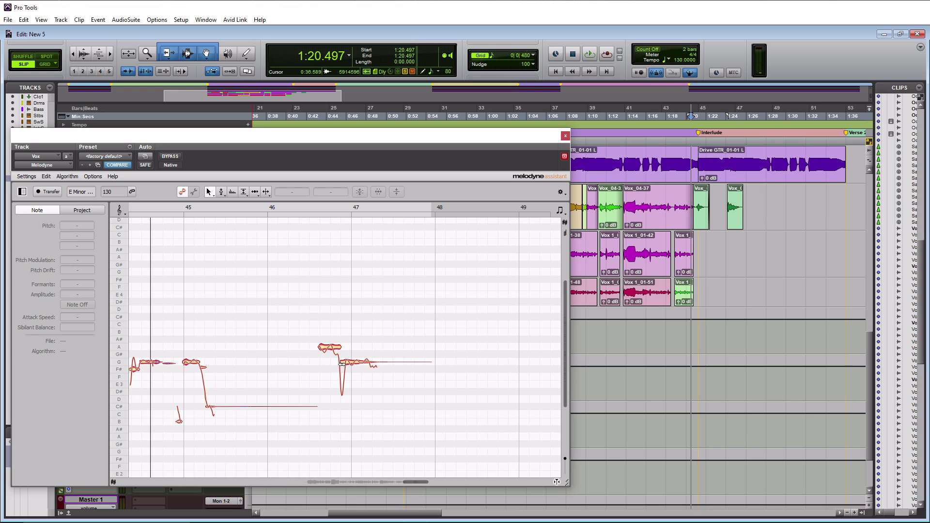
Step: Try transposing the final phrase's notes down two semitones, then move them back to A3 and G3
left_click_drag(318, 334, 376, 384)
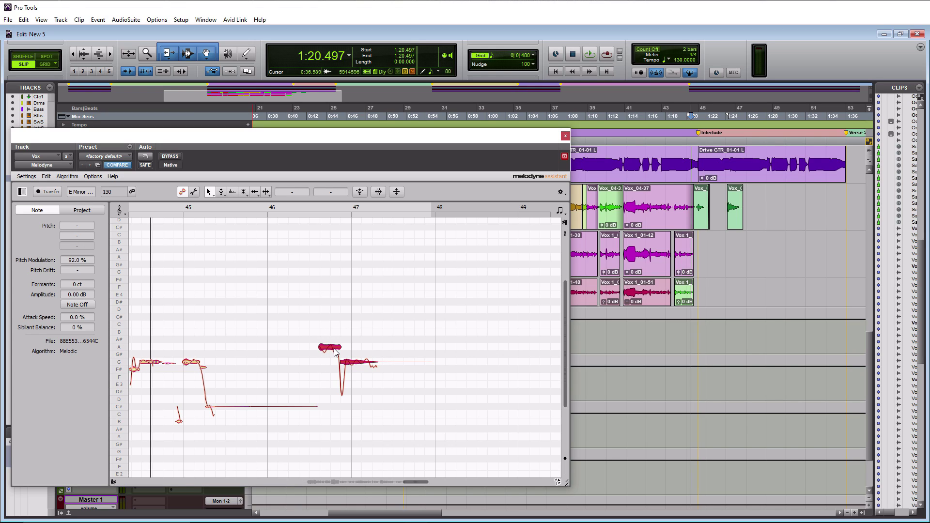
left_click_drag(334, 349, 338, 361)
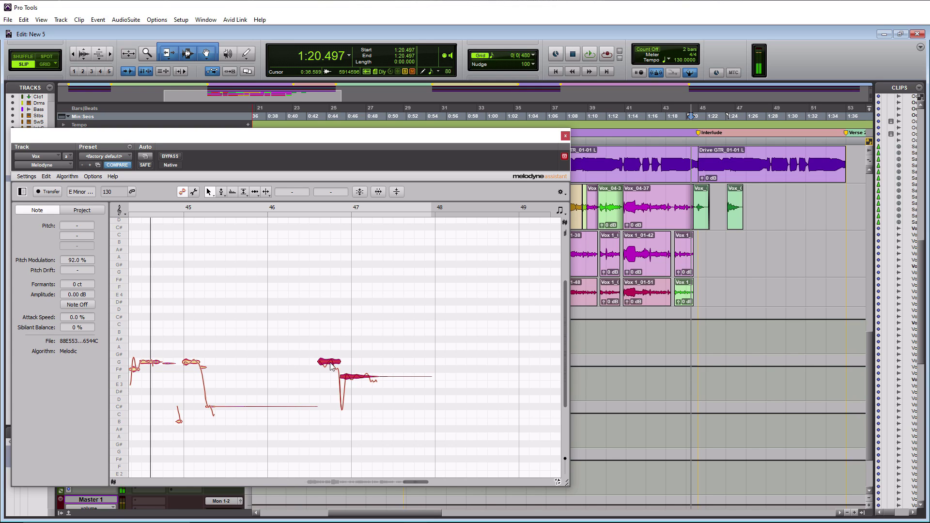
left_click_drag(332, 362, 333, 346)
left_click(321, 328)
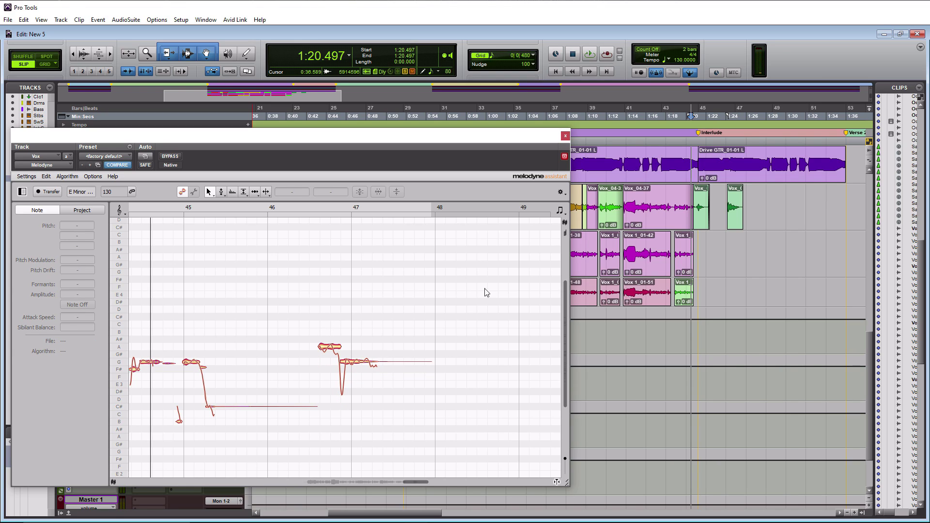
Step: Split the end off the final phrase's A3 note, raise the first part to B3 and the end to A3 +9 ct, and audition it
left_click(589, 54)
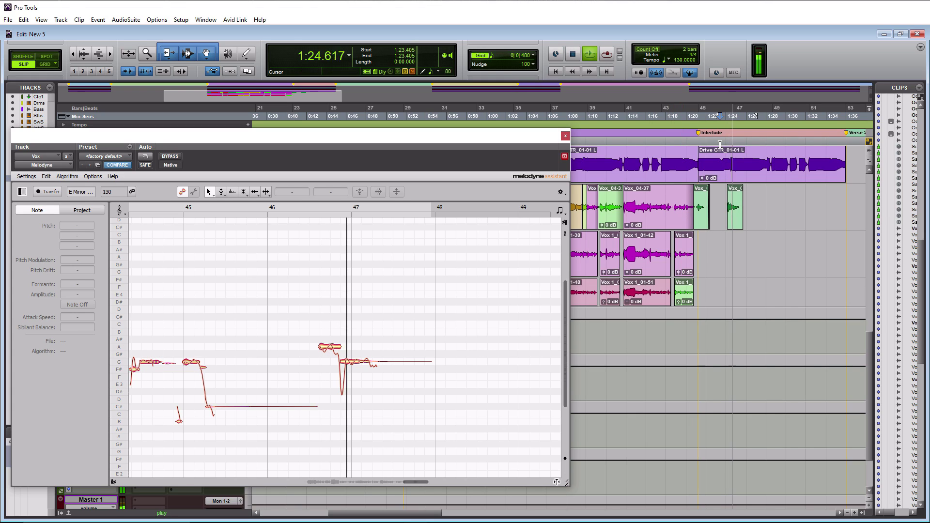
key("space")
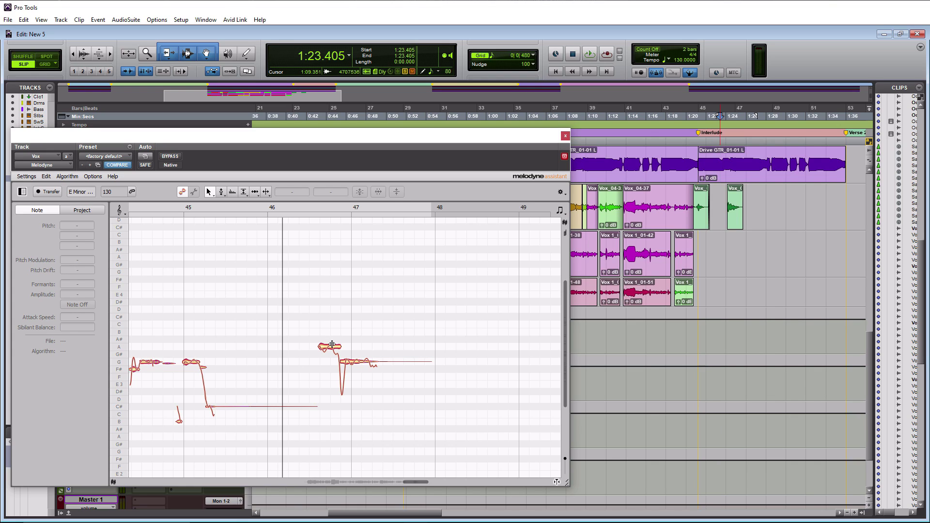
left_click(332, 344)
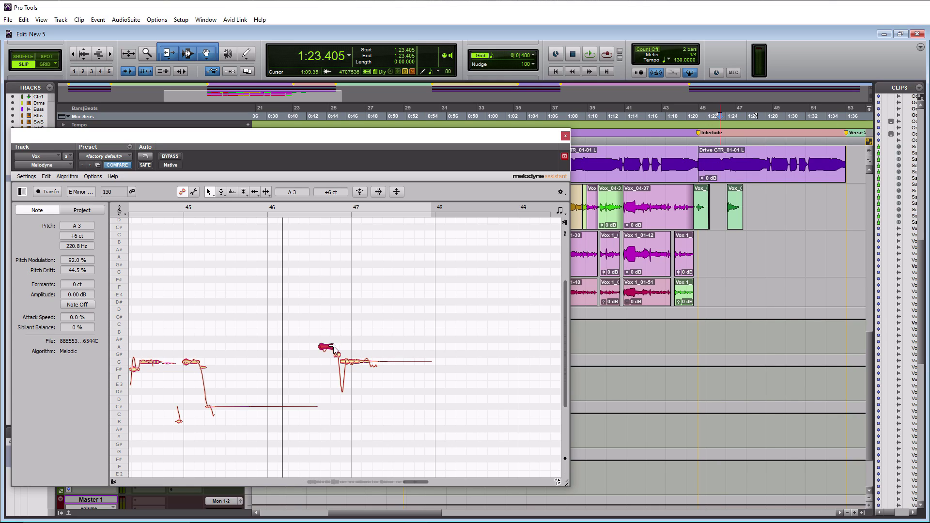
left_click_drag(329, 346, 332, 333)
left_click_drag(338, 358, 339, 349)
key("space")
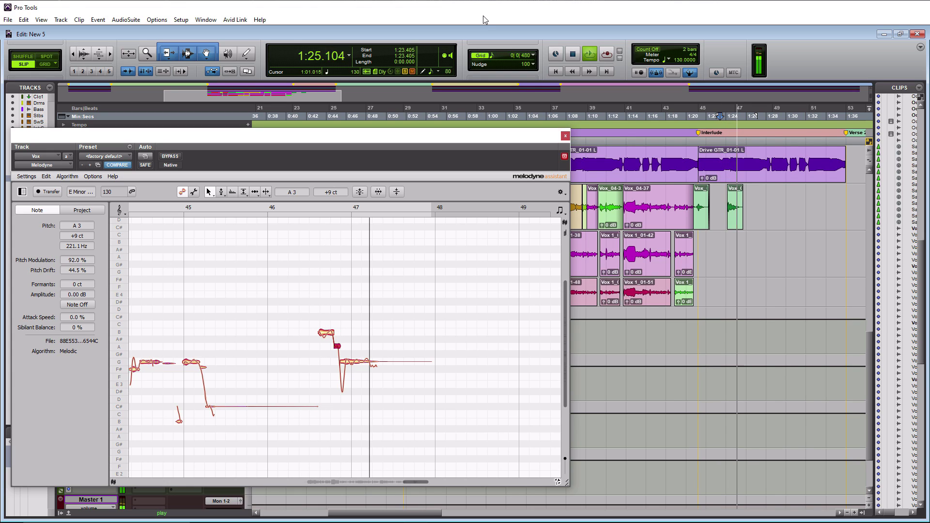
key("space")
key("space")
key("space")
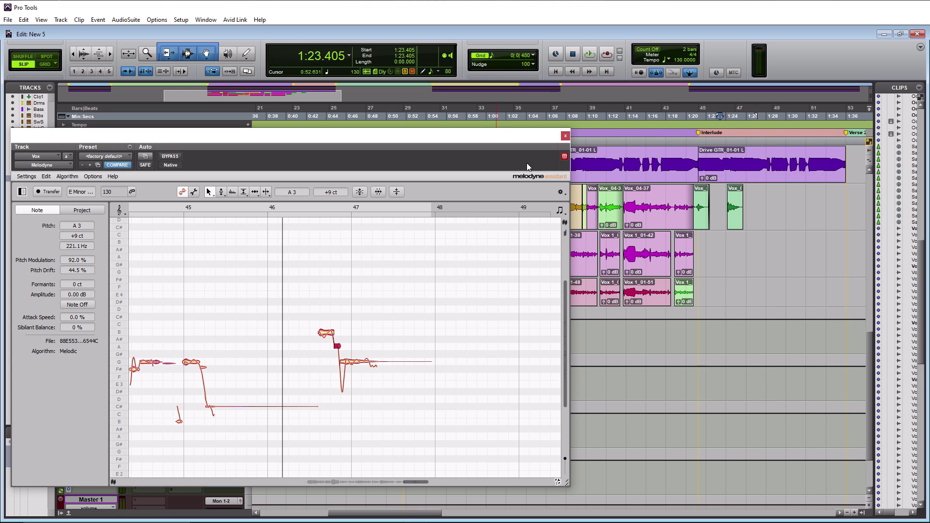
Step: Solo Vox 1 and Vox 1.dup1 alongside the lead vocal, and audition the chorus from 0:50.935 and from 1:03.777
left_click(565, 136)
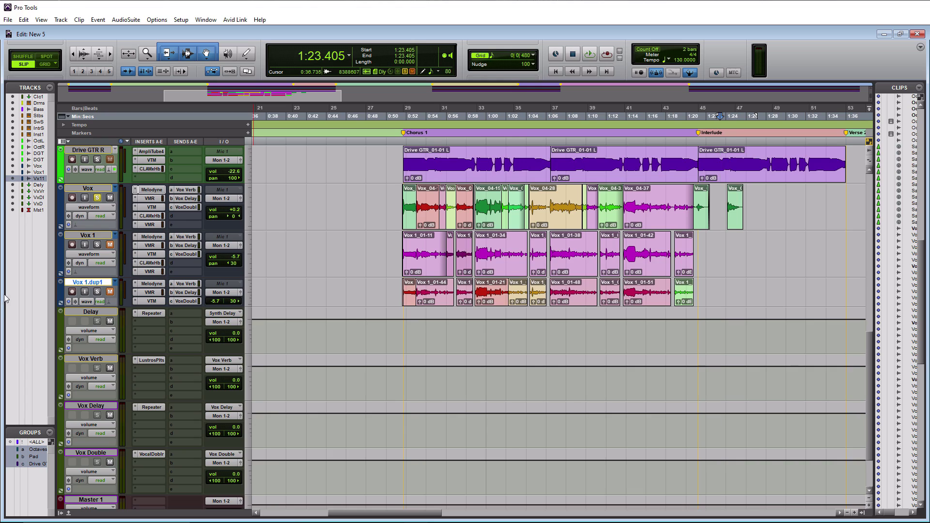
left_click(97, 292)
left_click(96, 245)
left_click(395, 143)
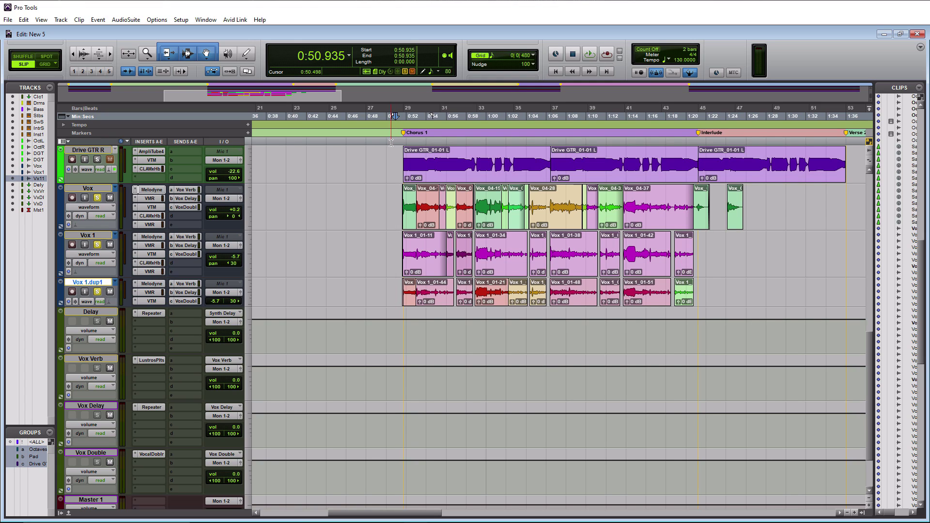
key("space")
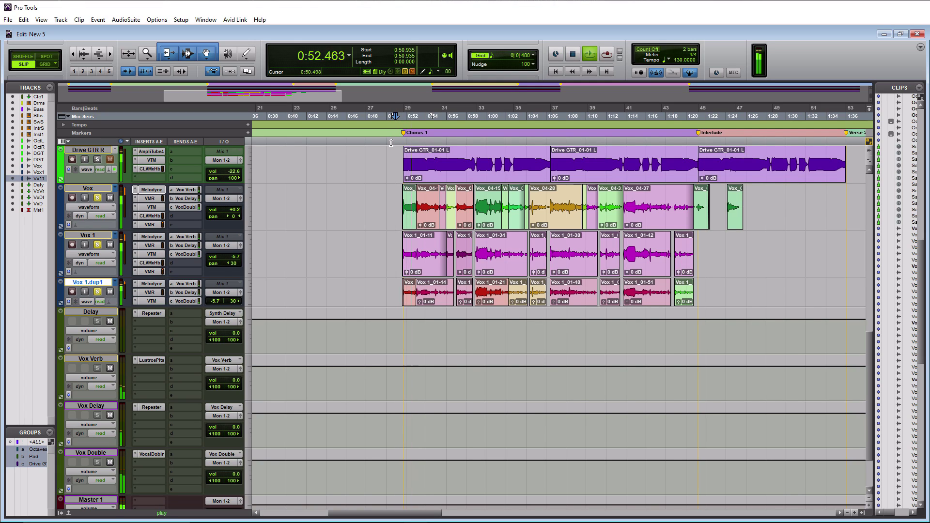
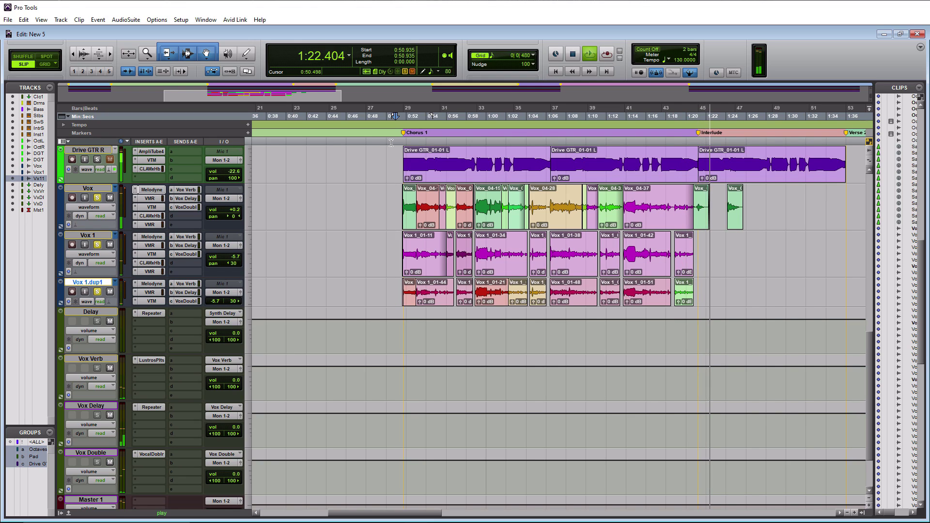
key("space")
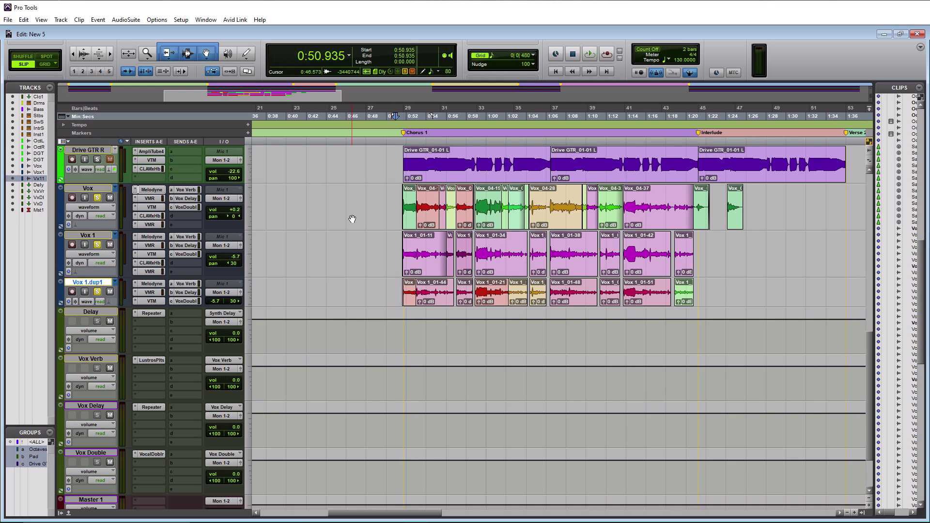
left_click(524, 141)
key("space")
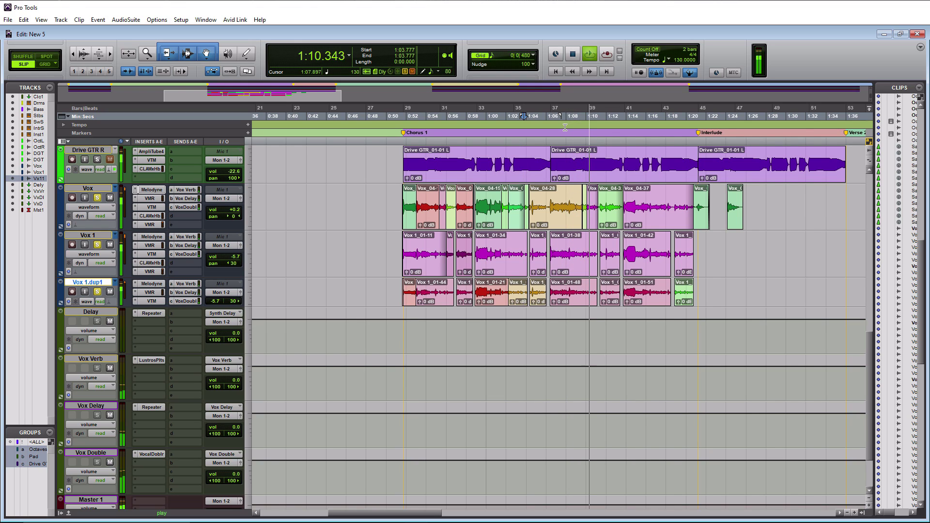
key("space")
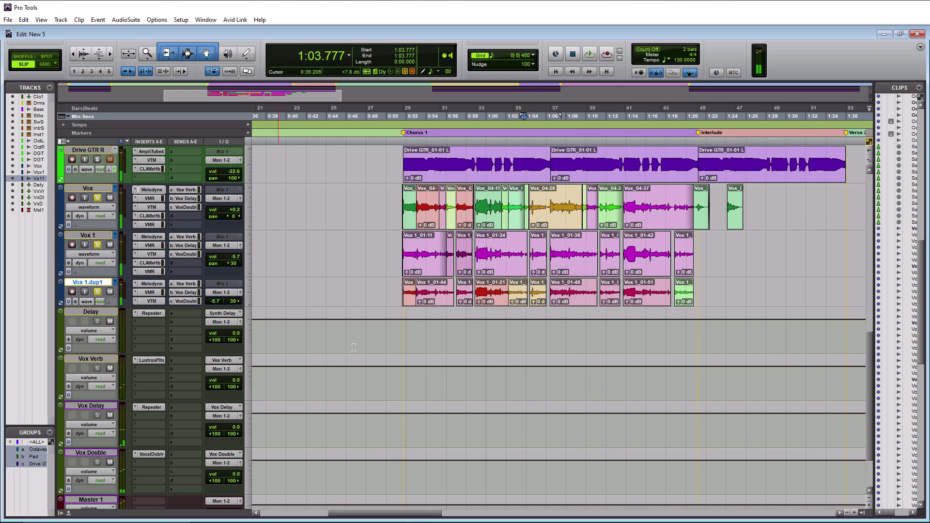
Step: Unsolo Vox 1 and Vox 1.dup1, and reopen Melodyne on the lead Vox track at bars 36 to 40
left_click(97, 244)
left_click(97, 291)
left_click(541, 119)
left_click(150, 190)
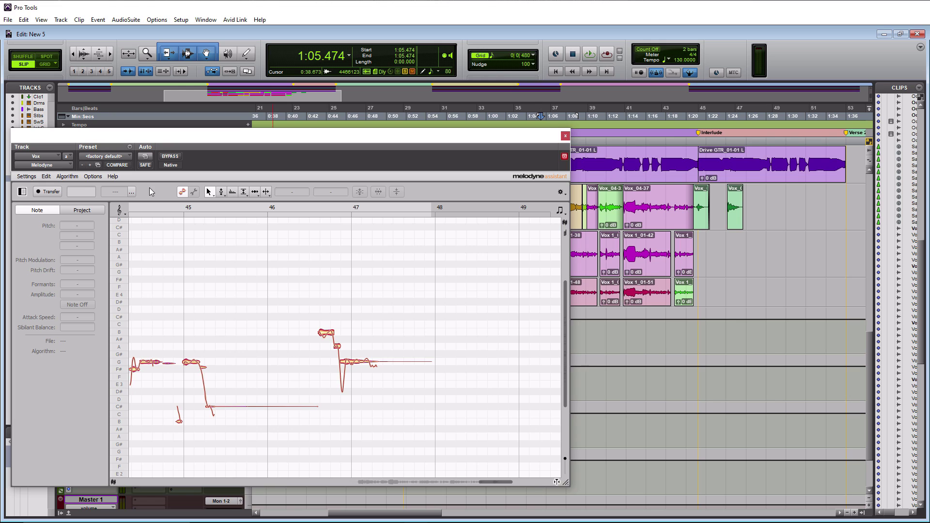
left_click_drag(315, 135, 413, 135)
left_click_drag(591, 478, 514, 479)
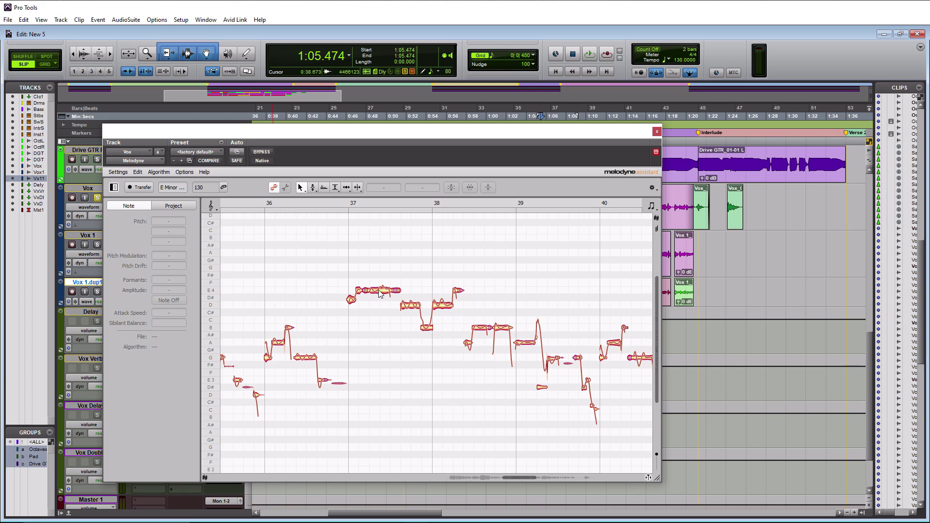
left_click_drag(486, 135, 493, 165)
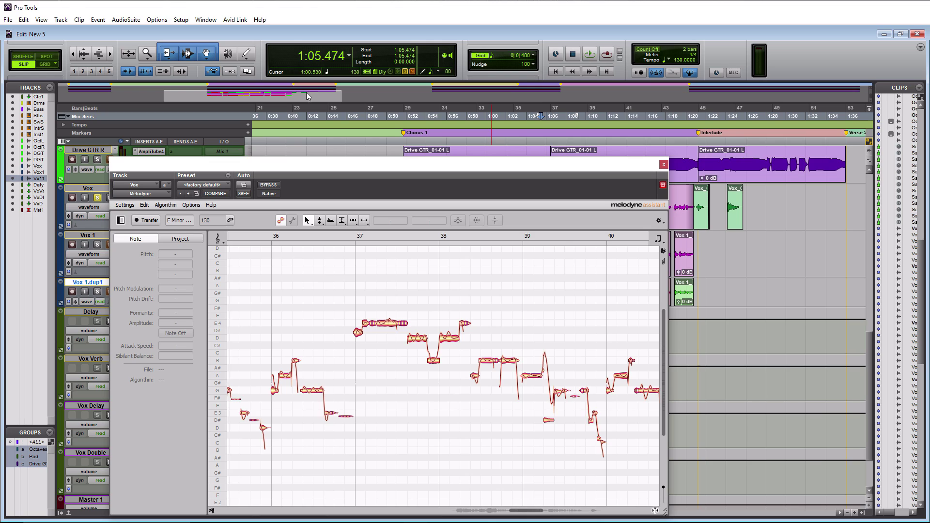
Step: Audition the tuned lead vocal from 1:05.474 while following its notes in Melodyne
key("space")
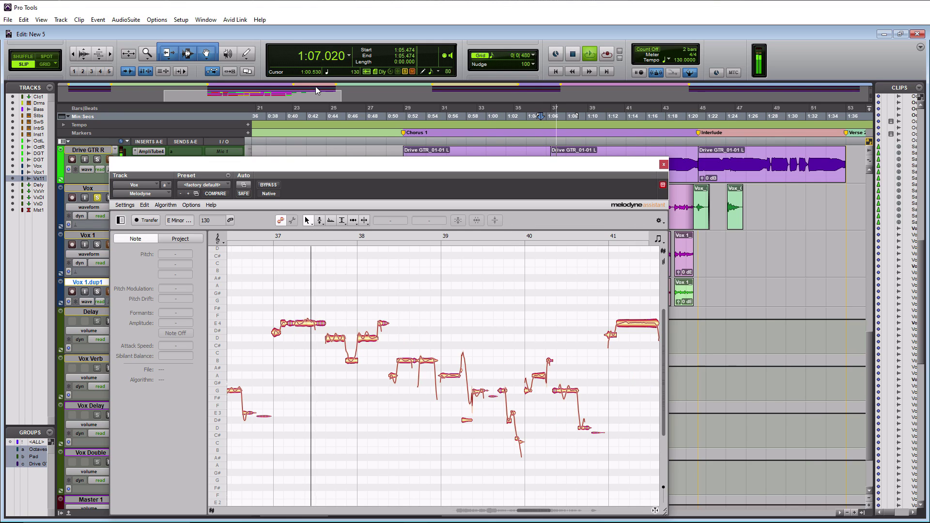
key("space")
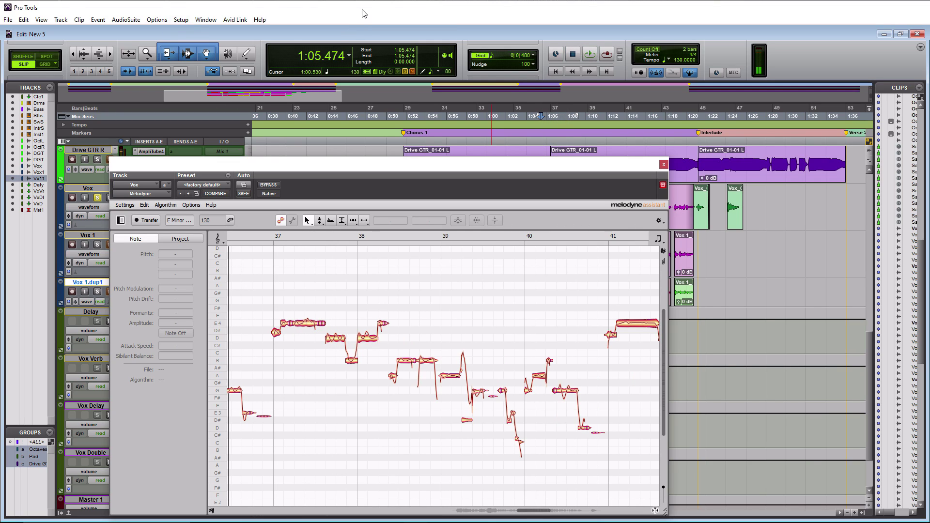
key("space")
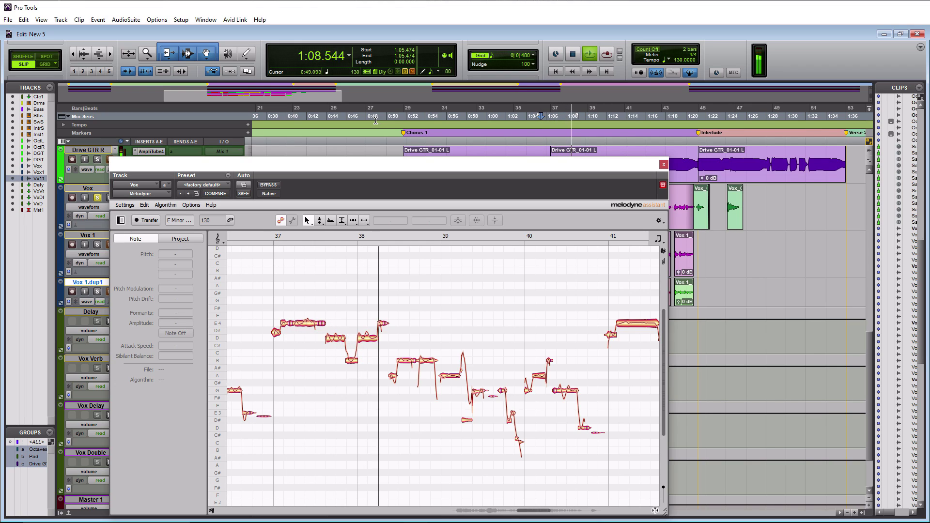
key("space")
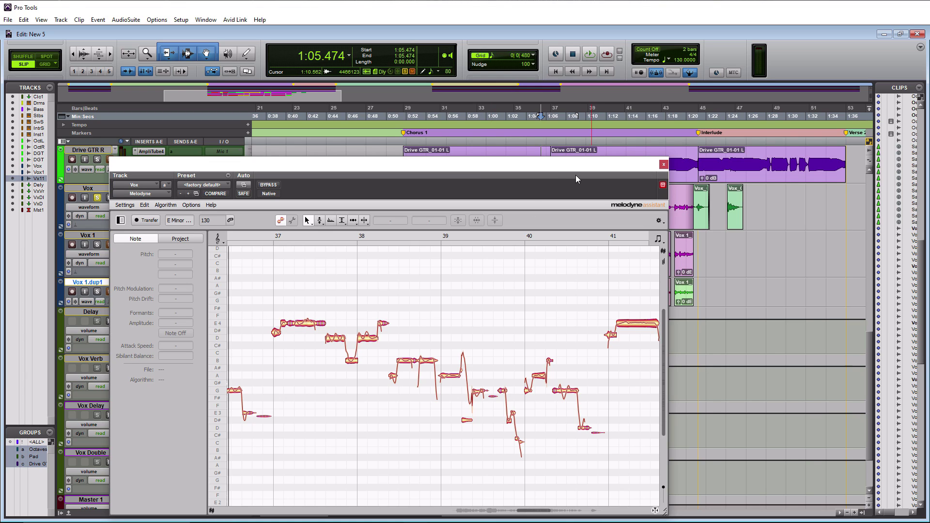
Step: Close Melodyne and zoom the timeline in on the vocal clips of Chorus 1
left_click(663, 165)
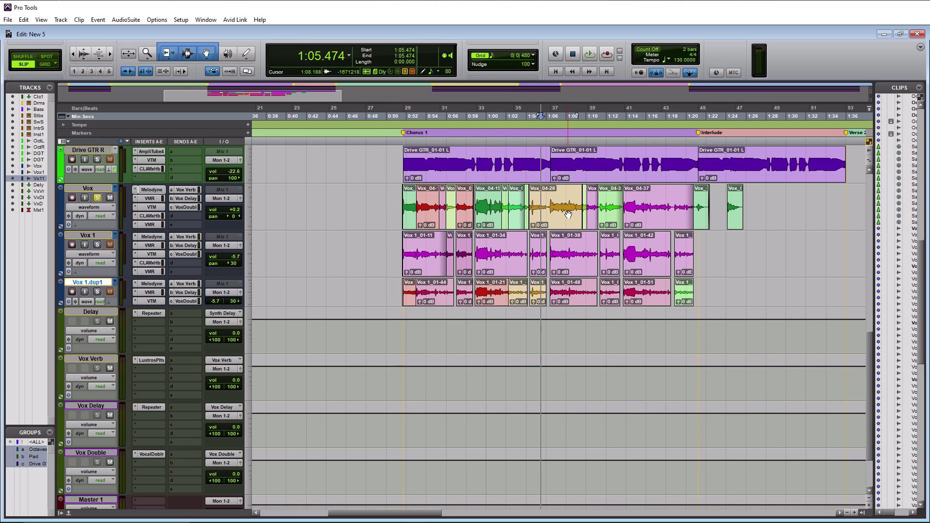
left_click(393, 248)
key("t")
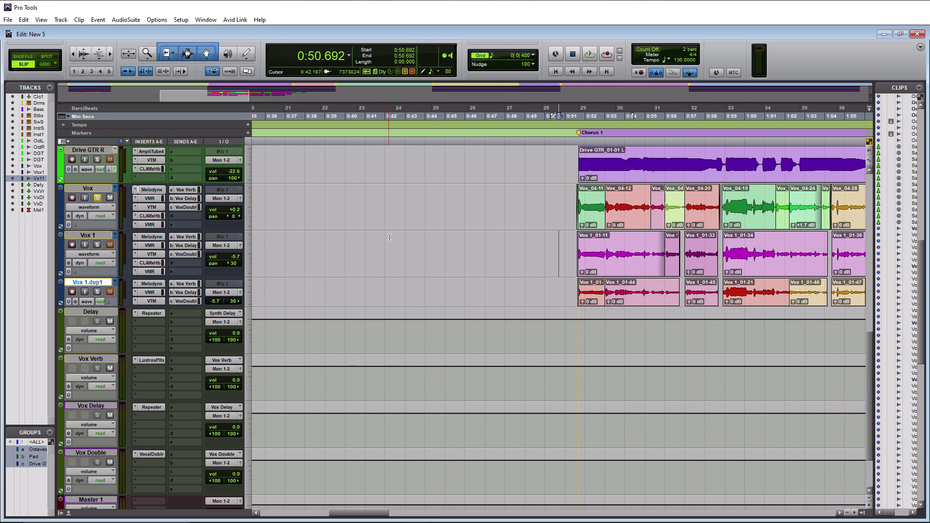
left_click_drag(358, 513, 388, 519)
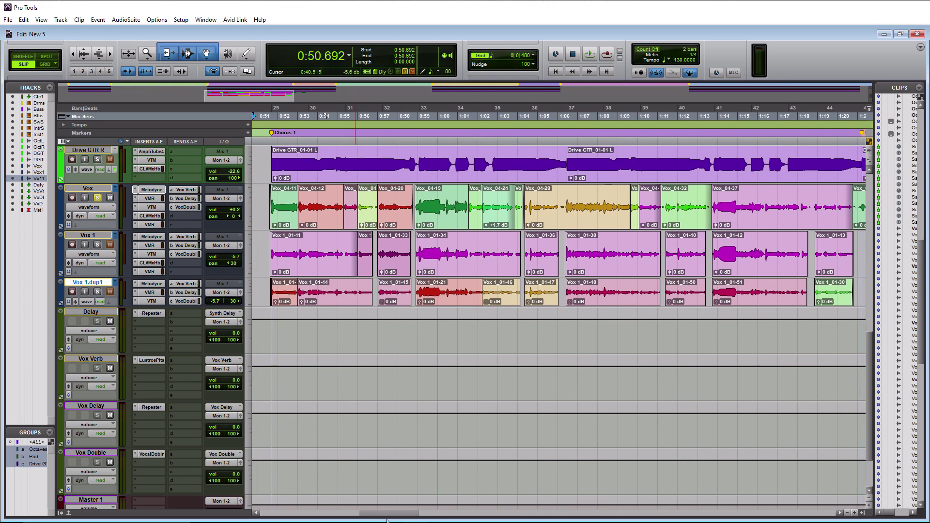